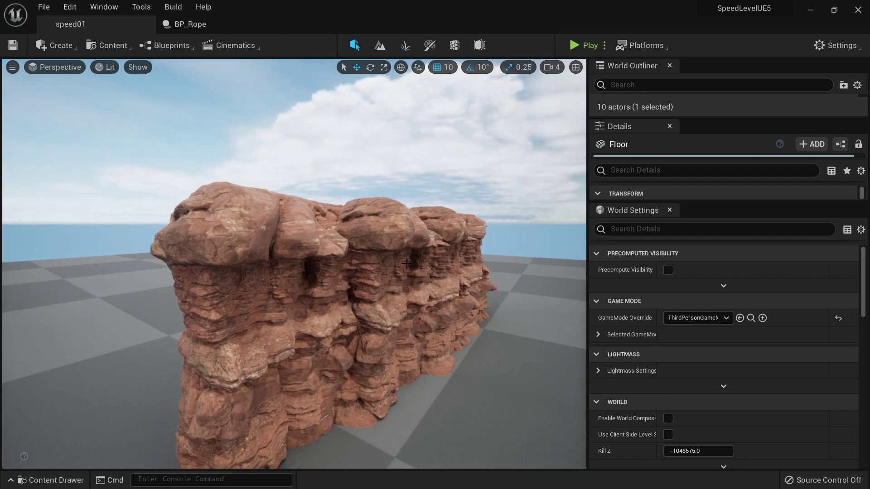
- Examine the sandstone cliff wall from several angles and focus on one of its middle cliff pieces
right_drag(294, 263, 211, 220)
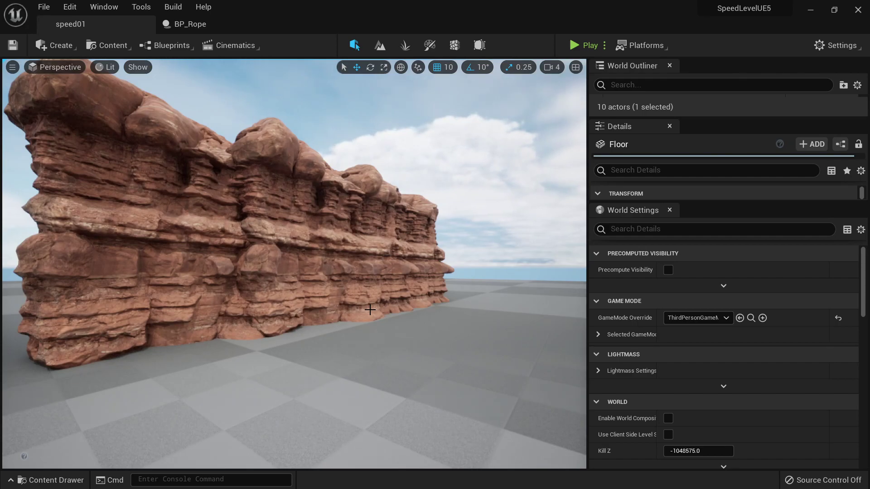
right_drag(392, 296, 457, 205)
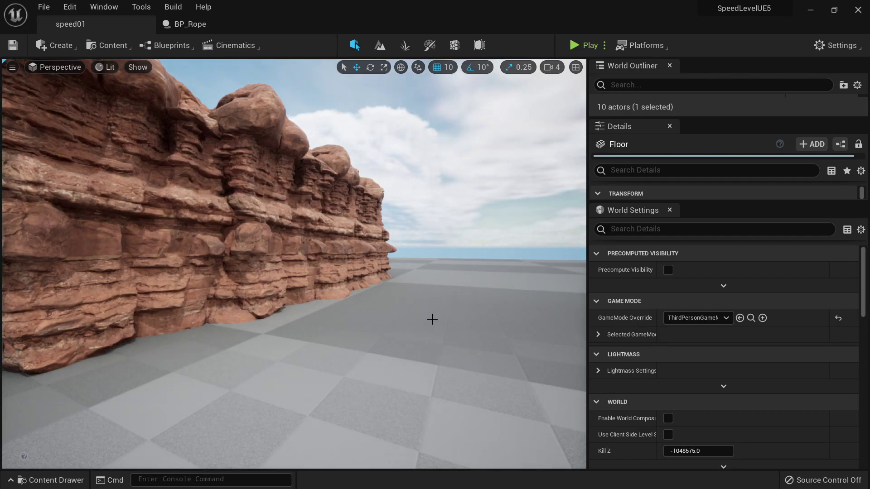
right_drag(422, 313, 353, 376)
click(172, 289)
key(f)
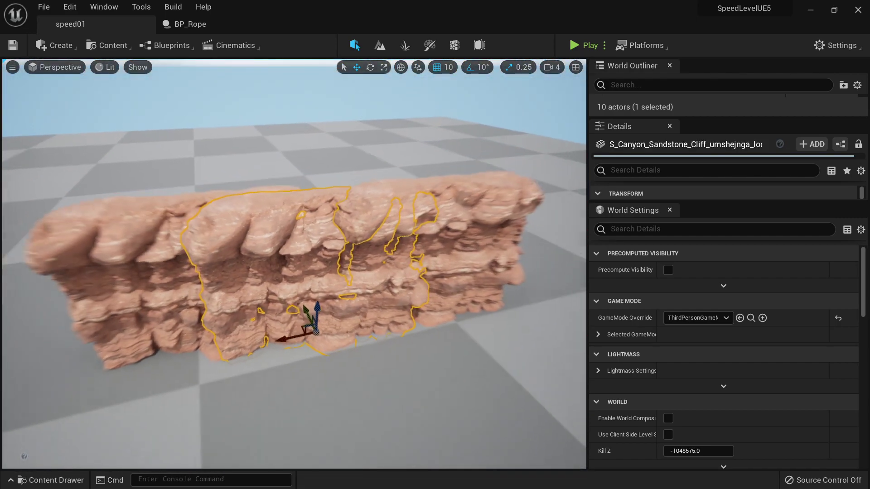
click(172, 289)
- Play-test the level from the floor in front of the cliff and run the character alongside the wall
right_drag(302, 333, 296, 391)
right_click(295, 391)
click(336, 452)
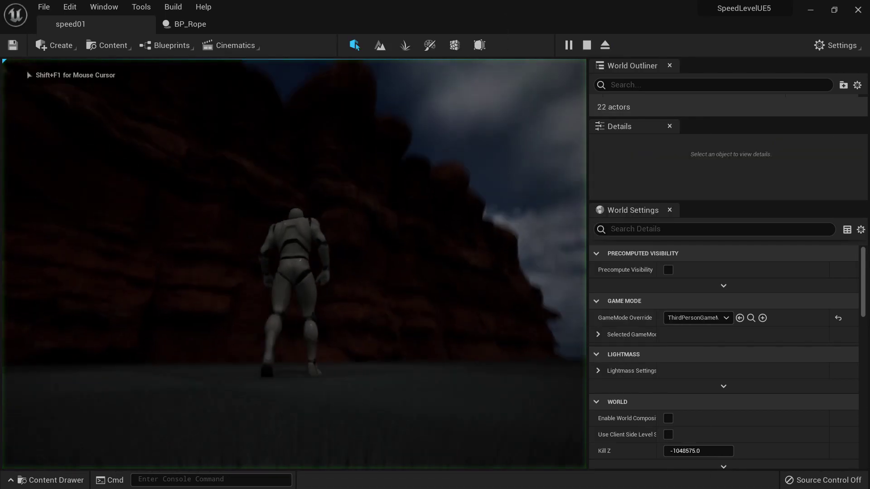
key(w)
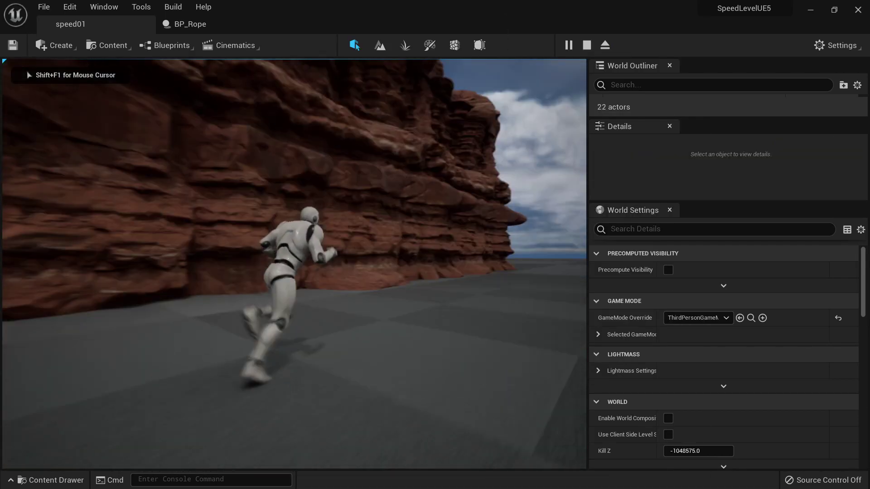
key(d)
key(Escape)
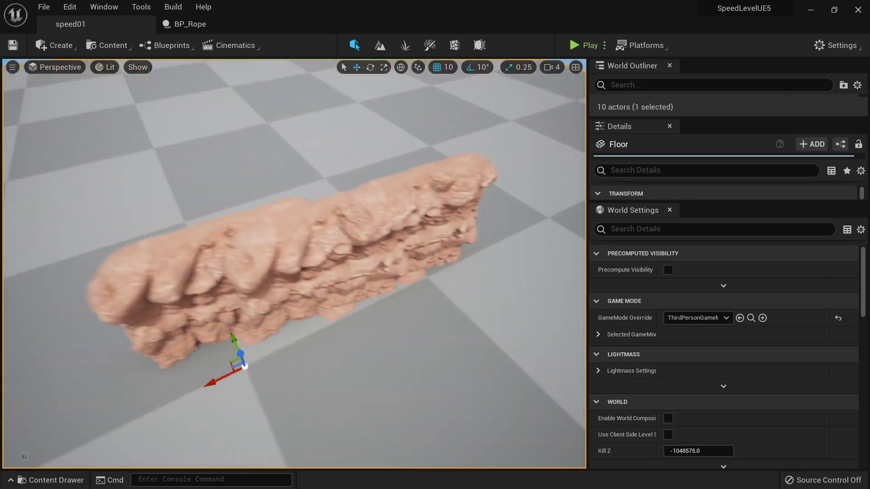
- Sketch a rectangle, a triangle, a circle and winding paths around them over a screen capture of the whole floor, and discard the capture
right_drag(293, 263, 370, 295)
key(s)
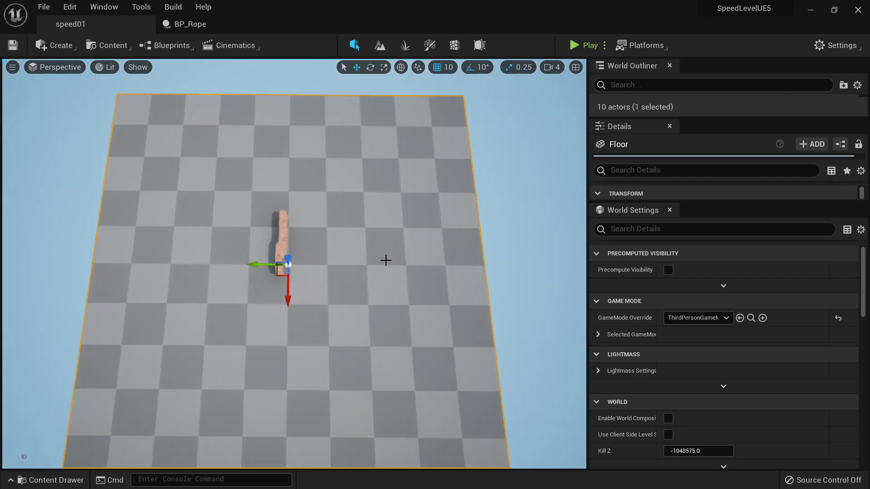
key(Print)
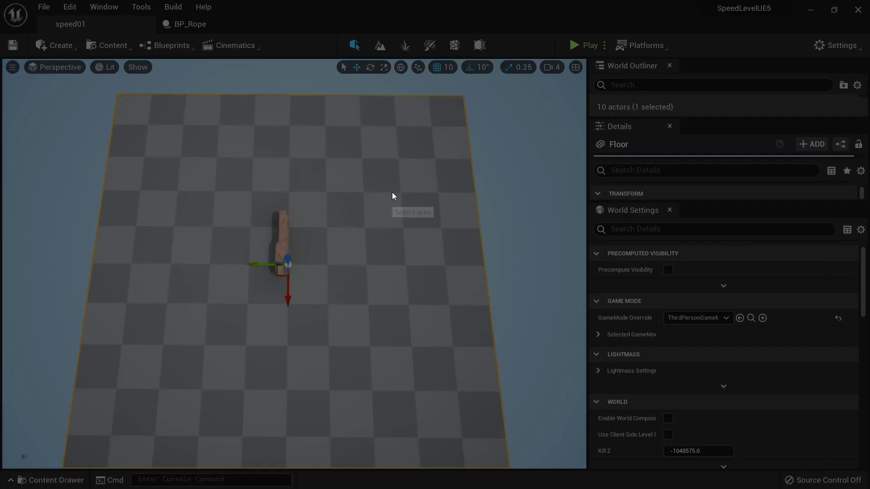
drag(85, 72, 537, 462)
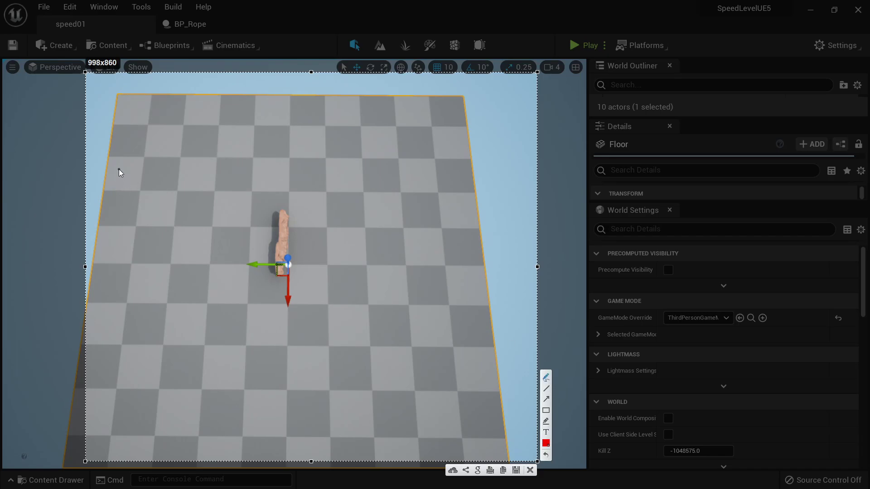
mouse_move(119, 172)
mouse_down()
mouse_move(142, 295)
mouse_move(228, 177)
mouse_move(119, 170)
mouse_up()
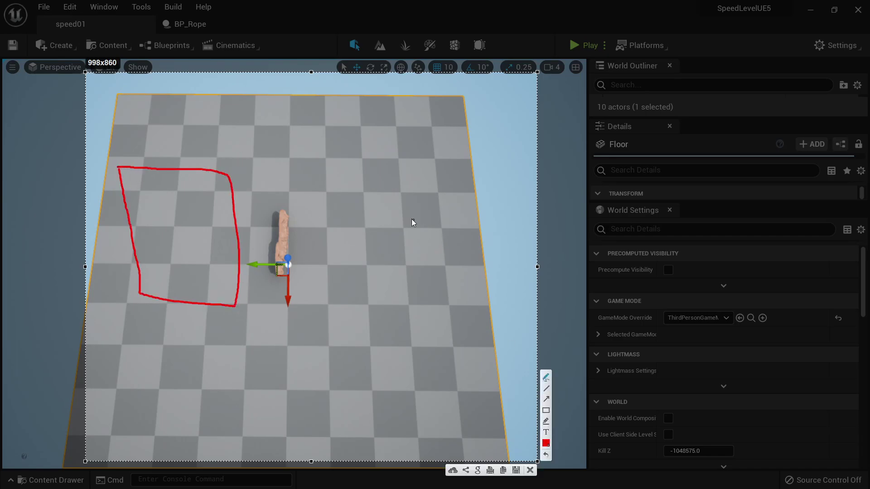
mouse_move(335, 160)
mouse_down()
mouse_move(311, 311)
mouse_move(365, 230)
mouse_move(335, 161)
mouse_up()
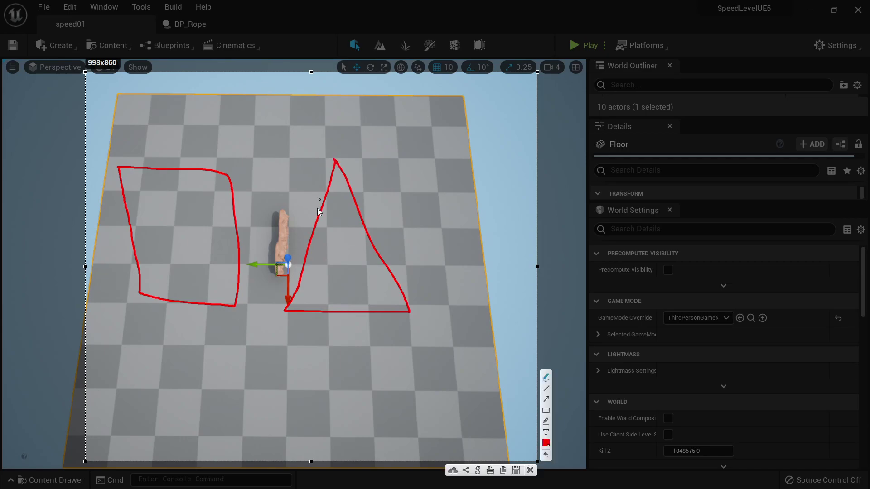
mouse_move(245, 326)
mouse_down()
mouse_move(208, 442)
mouse_move(285, 335)
mouse_move(238, 323)
mouse_up()
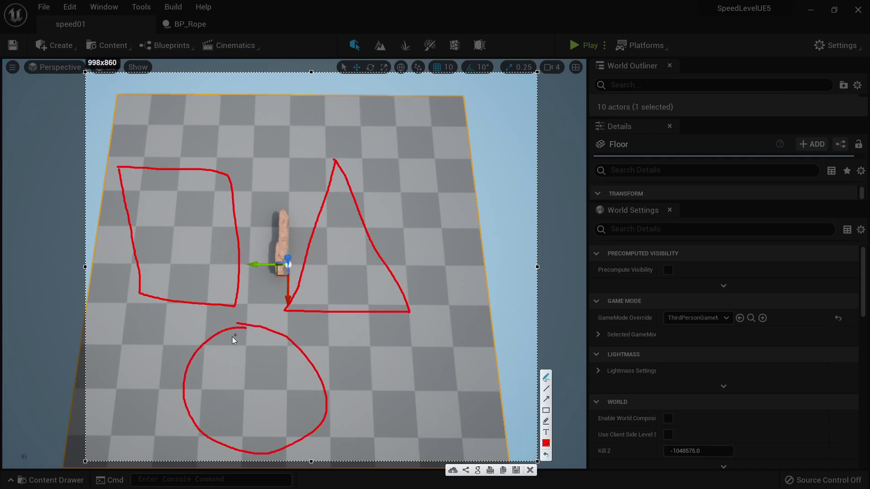
mouse_move(123, 409)
mouse_down()
mouse_move(156, 335)
mouse_move(256, 312)
mouse_up()
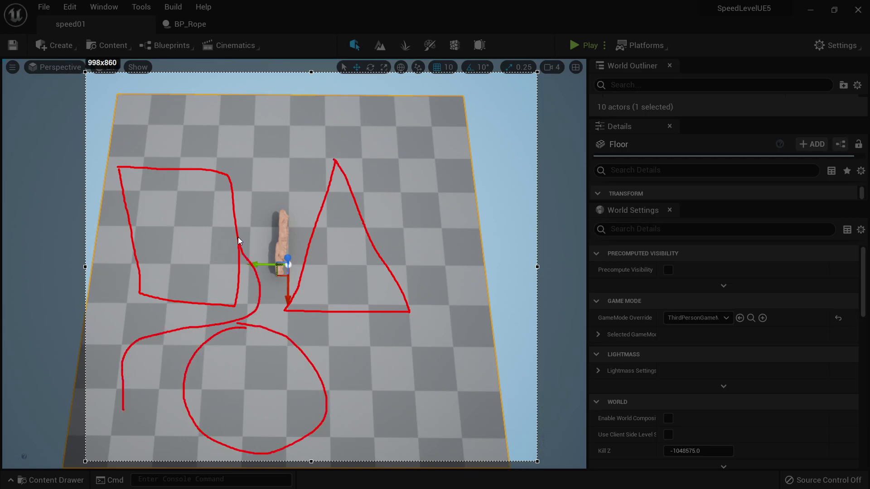
mouse_move(311, 151)
mouse_down()
mouse_move(394, 229)
mouse_move(370, 343)
mouse_move(409, 398)
mouse_move(388, 407)
mouse_up()
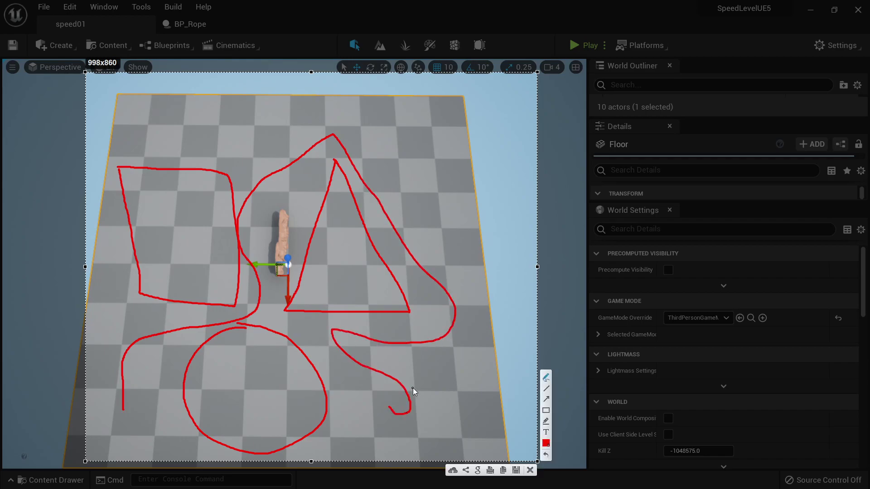
click(530, 470)
- Sketch irregular cliff outlines, an arrow and a path around them over a new screen capture of the floor, and discard it
key(F1)
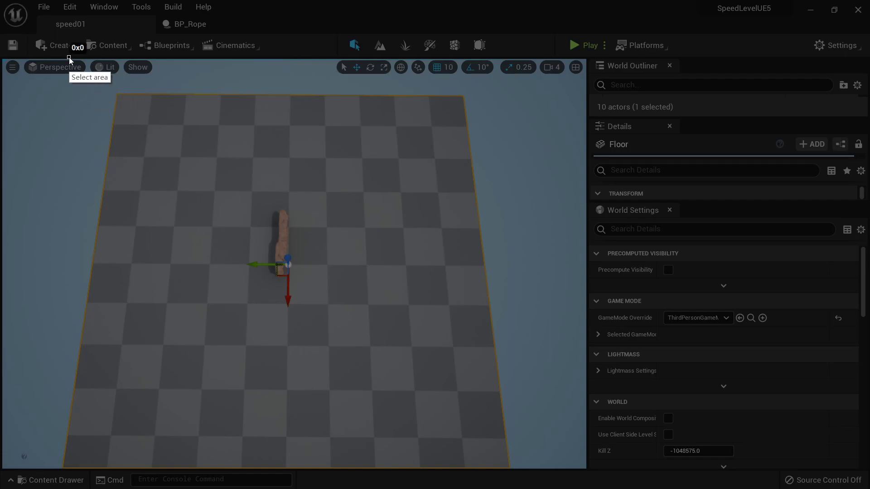
drag(69, 58, 540, 458)
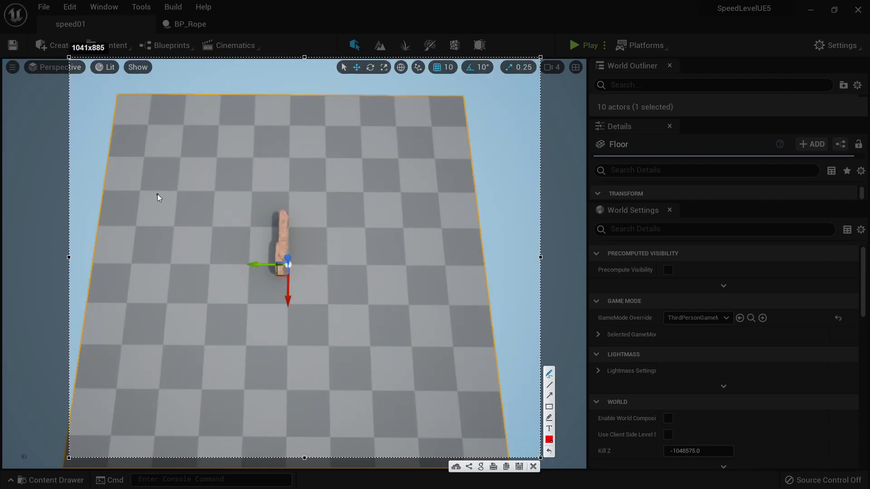
mouse_move(143, 159)
mouse_down()
mouse_move(148, 252)
mouse_move(233, 208)
mouse_move(162, 159)
mouse_move(126, 159)
mouse_up()
drag(189, 294, 270, 228)
mouse_move(319, 192)
mouse_down()
mouse_move(321, 287)
mouse_move(225, 282)
mouse_up()
mouse_move(279, 130)
mouse_down()
mouse_move(312, 164)
mouse_move(320, 105)
mouse_move(272, 126)
mouse_up()
drag(355, 177, 388, 244)
mouse_move(363, 181)
mouse_down()
mouse_move(373, 178)
mouse_move(388, 240)
mouse_up()
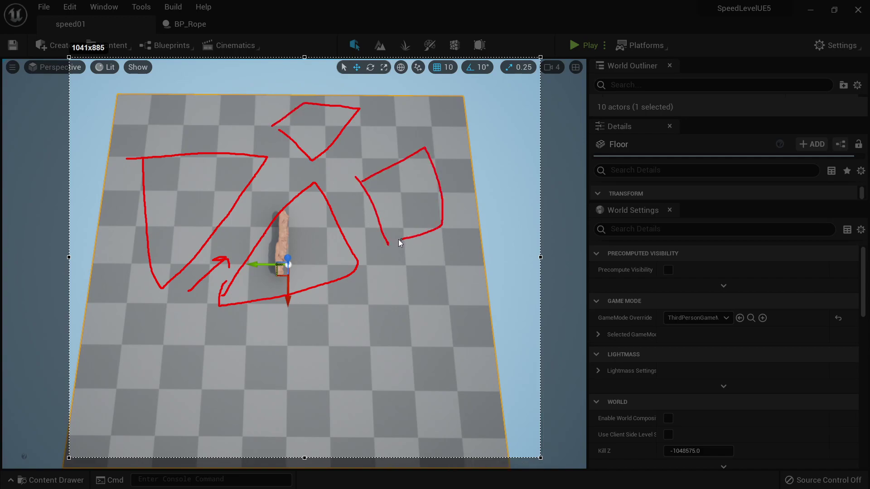
mouse_move(353, 317)
mouse_down()
mouse_move(420, 318)
mouse_move(354, 333)
mouse_move(348, 312)
mouse_move(144, 349)
mouse_move(321, 383)
mouse_move(296, 316)
mouse_up()
mouse_move(234, 250)
mouse_down()
mouse_move(394, 120)
mouse_move(461, 257)
mouse_move(367, 283)
mouse_move(359, 408)
mouse_move(436, 352)
mouse_up()
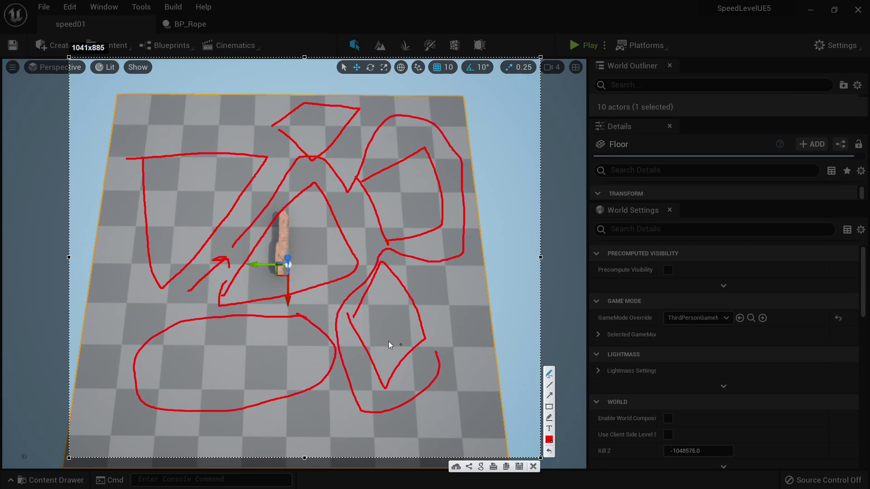
drag(297, 307, 201, 308)
click(533, 466)
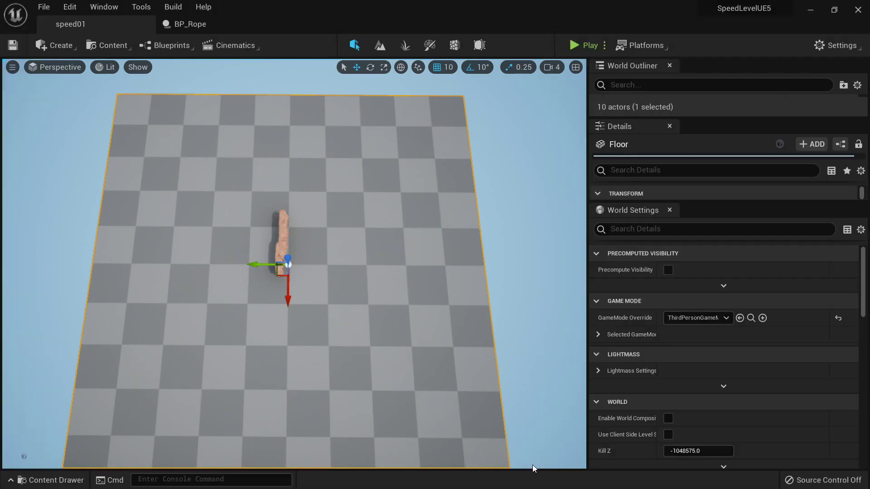
- Inspect the cliff wall from different angles and distances, with the cliff piece at its far end selected
mouse_move(384, 317)
right_down()
mouse_move(272, 268)
mouse_move(408, 318)
right_up()
key(w)
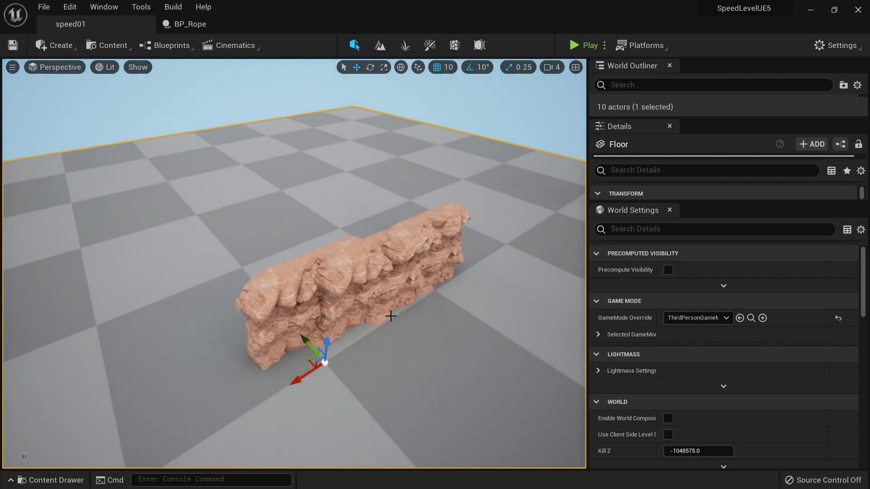
right_drag(406, 296, 401, 293)
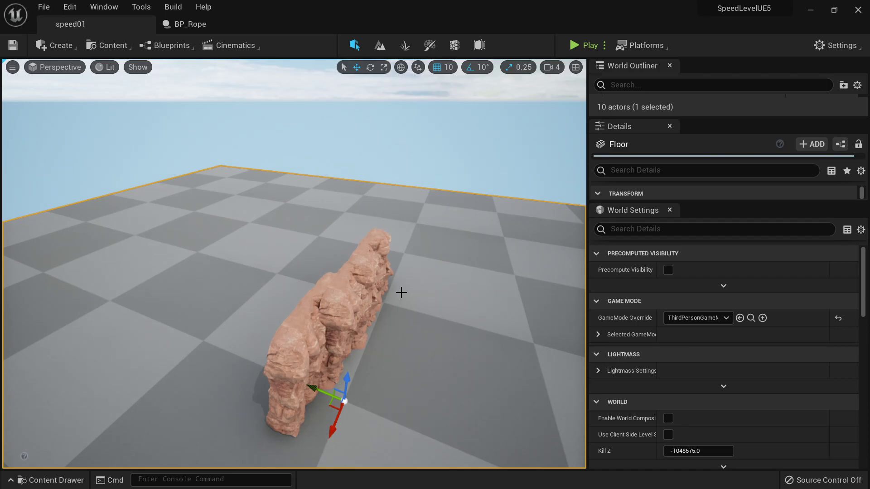
key(d)
mouse_move(380, 300)
right_down()
mouse_move(346, 281)
mouse_move(344, 294)
mouse_move(372, 301)
right_up()
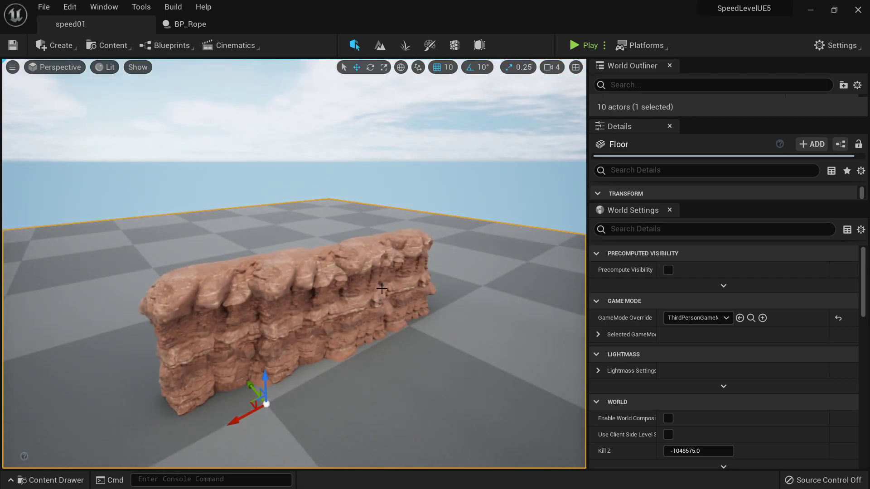
click(382, 288)
key(s)
mouse_move(382, 288)
right_down()
mouse_move(382, 335)
mouse_move(377, 286)
right_up()
key(w)
key(s)
key(w)
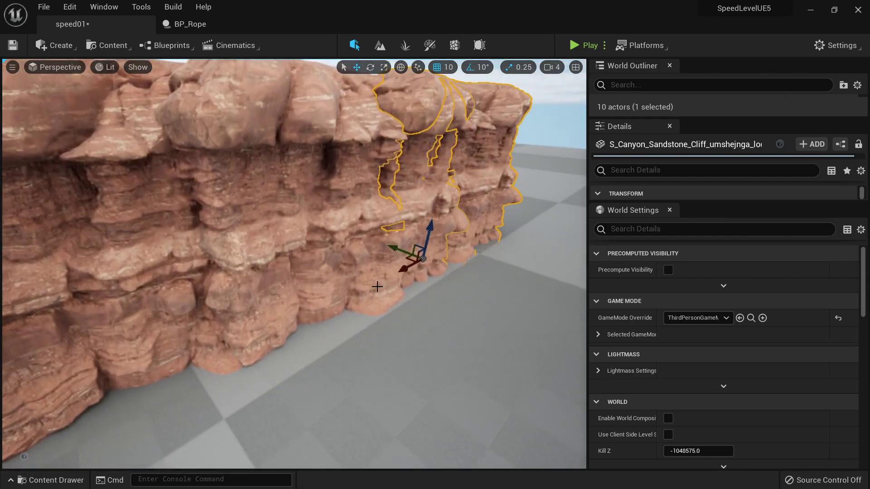
right_drag(346, 219, 346, 227)
key(s)
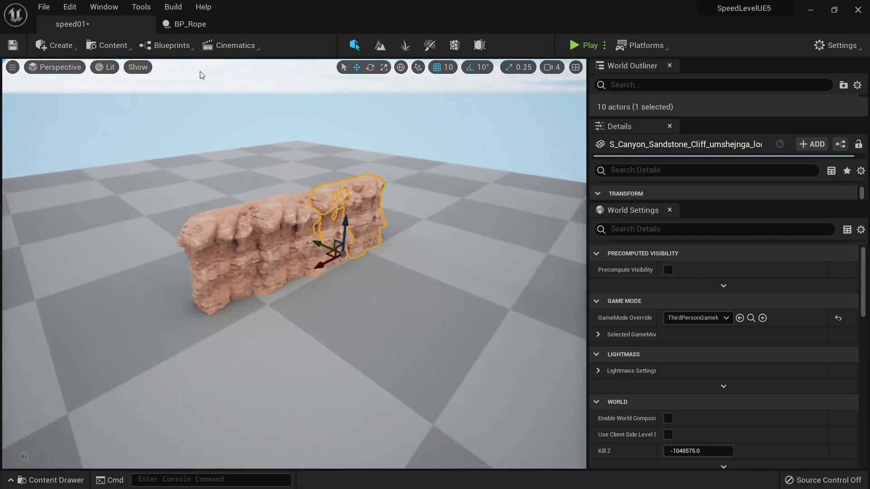
- Close the BP_Rope blueprint editor
click(217, 24)
click(266, 26)
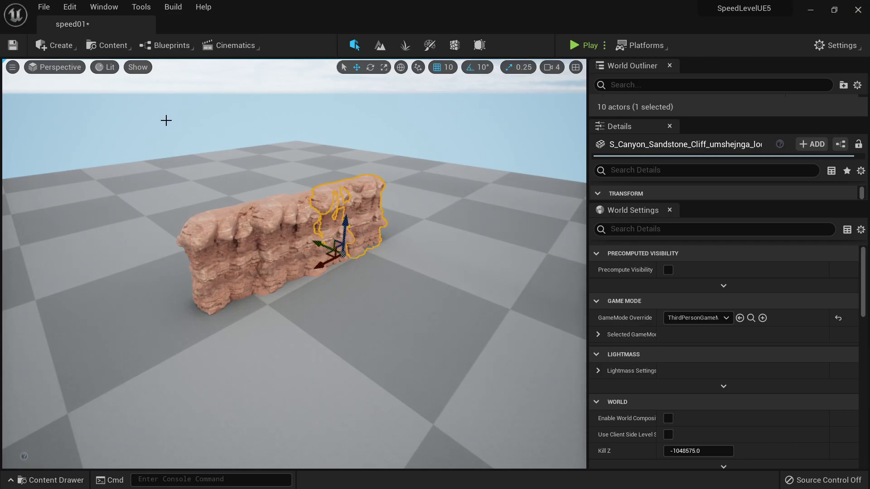
scroll(166, 120, up, 2)
- Show the contents of the project's SpeedLeveling/Blueprints folder with the Static Mesh filter turned off
click(108, 45)
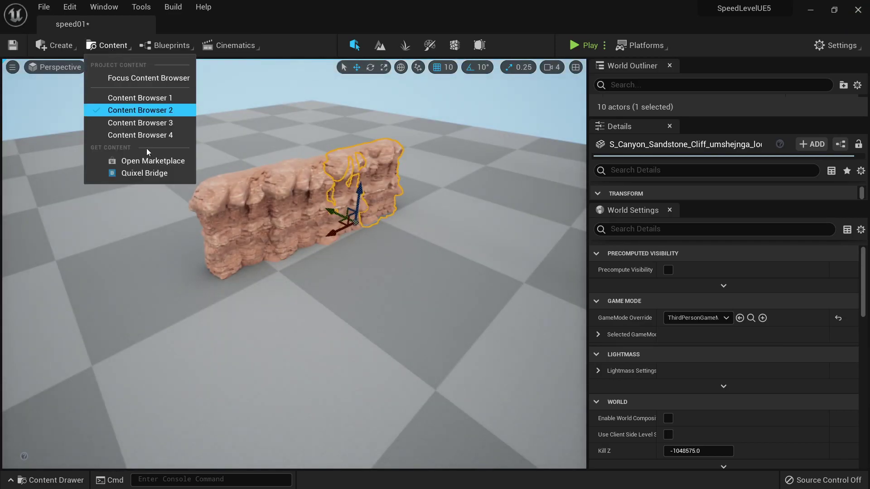
click(143, 97)
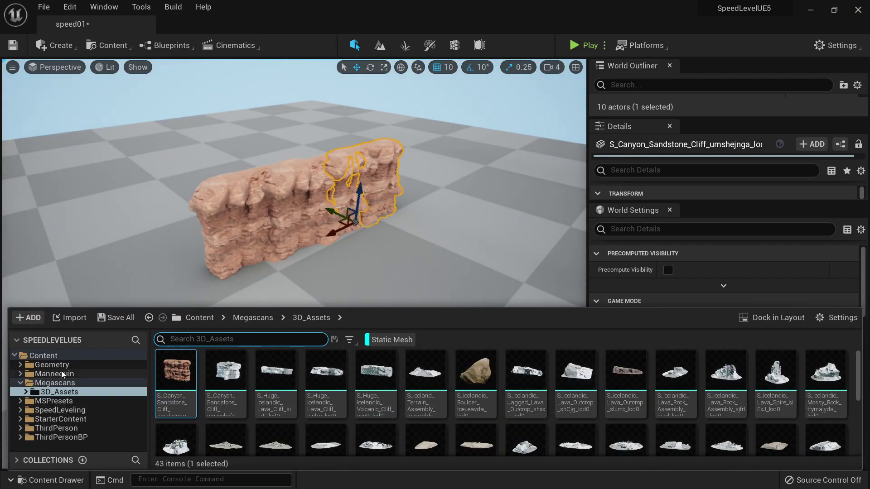
click(68, 410)
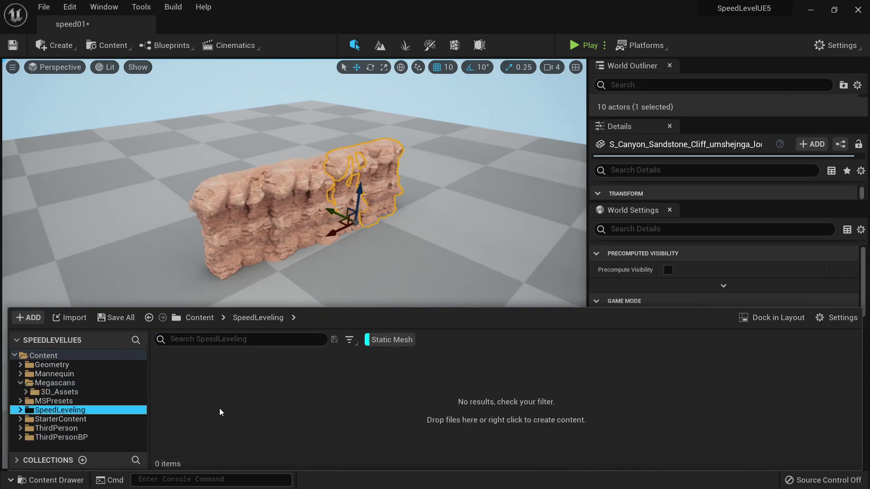
click(391, 340)
double_click(172, 371)
- Create an Actor blueprint class named BP_Cliff_Large_01 in the Blueprints folder
right_click(290, 410)
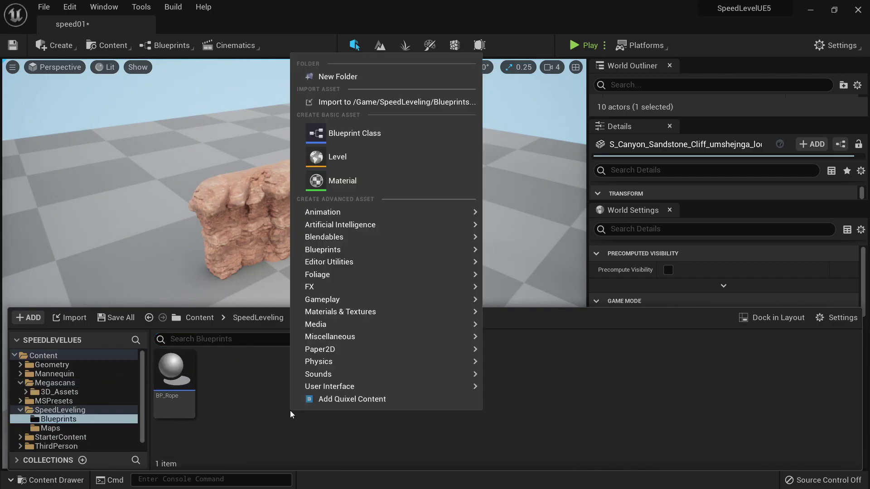
click(352, 136)
click(361, 162)
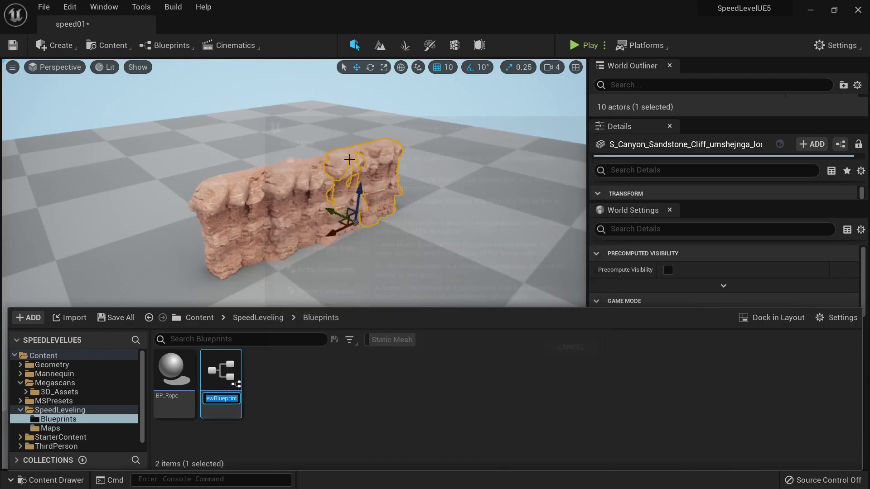
text(B)
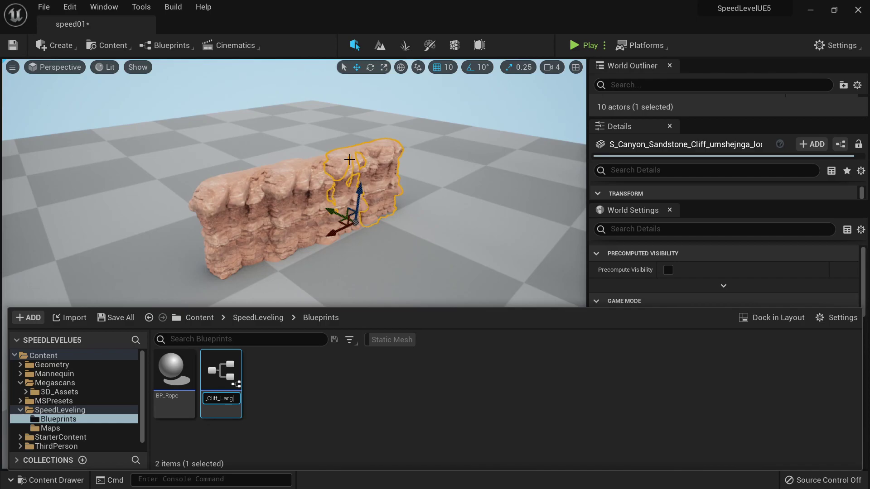
text(P_Cliff_Large_01)
key(Return)
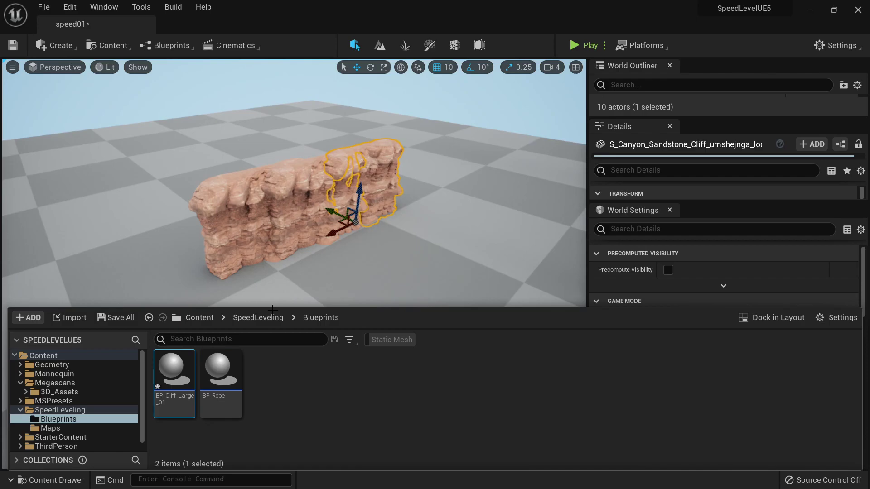
- Open BP_Cliff_Large_01 for editing and add an Instanced Static Mesh component under its scene root
double_click(174, 370)
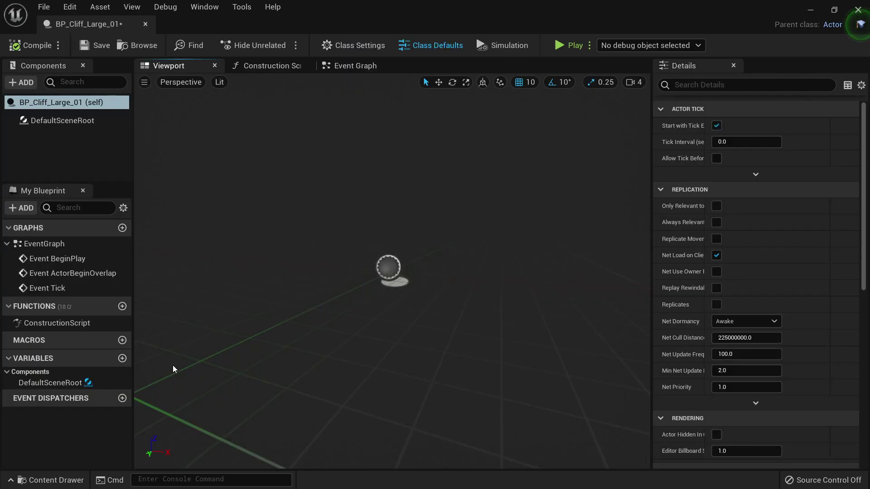
click(28, 82)
text(instan)
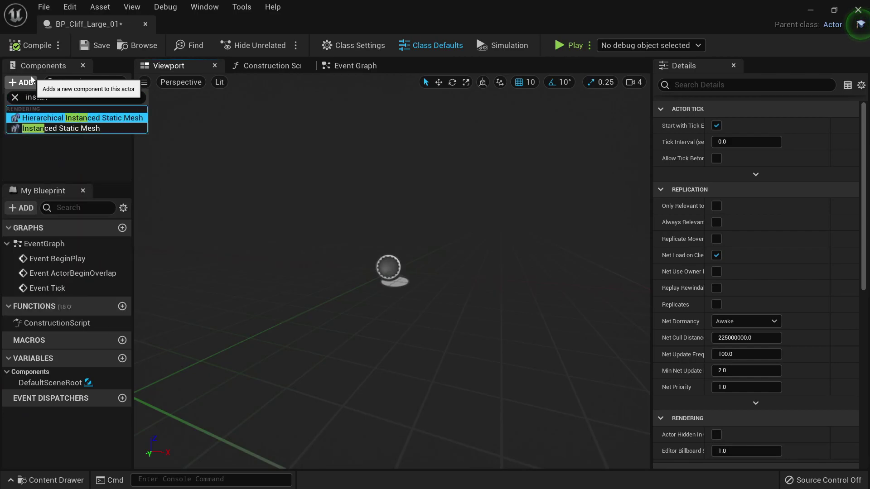
key(Down)
key(Return)
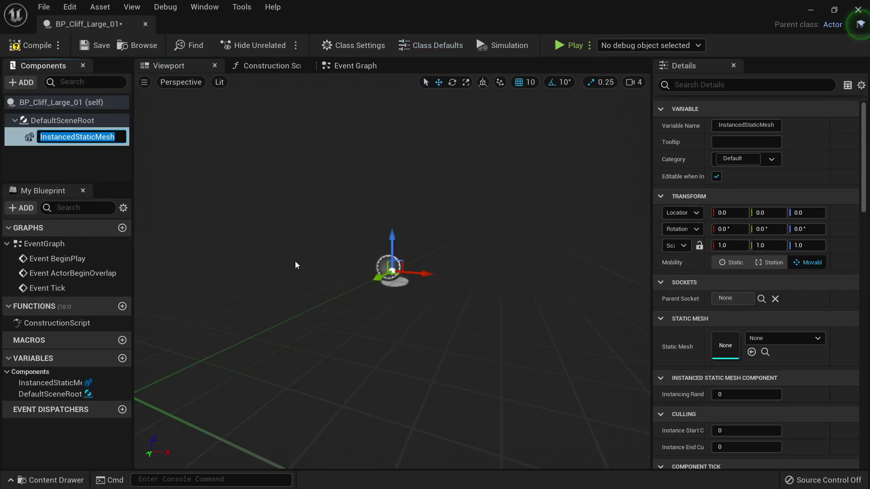
- Keep the new component's default name, dock the BP_Cliff_Large_01 editor alongside the speed01 level, and return to the level
right_drag(295, 265, 342, 299)
key(w)
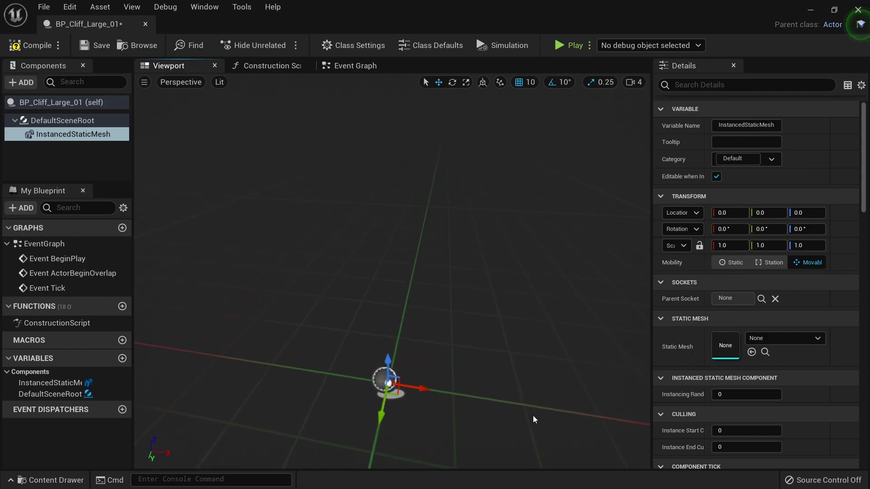
drag(85, 23, 228, 26)
click(94, 20)
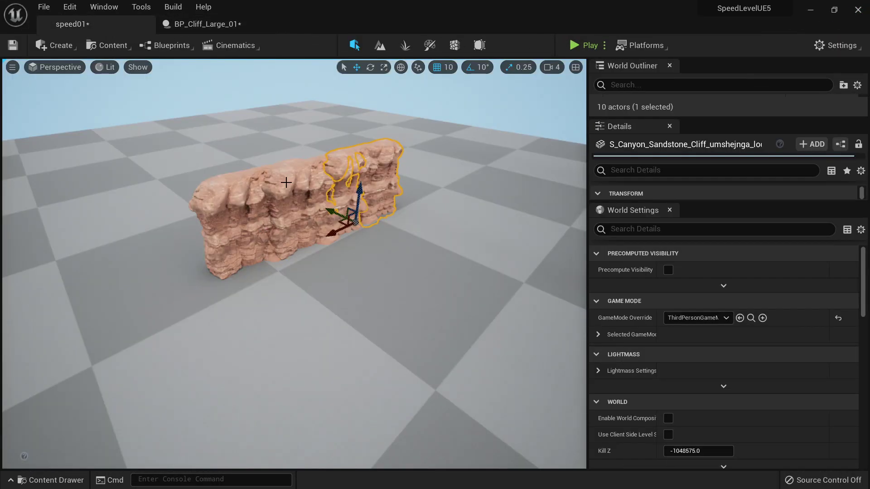
- Locate the static mesh asset of the canyon sandstone cliff piece placed in the level and keep it selected in its asset folder
key(w)
right_drag(286, 182, 272, 175)
click(333, 190)
right_drag(334, 190, 399, 184)
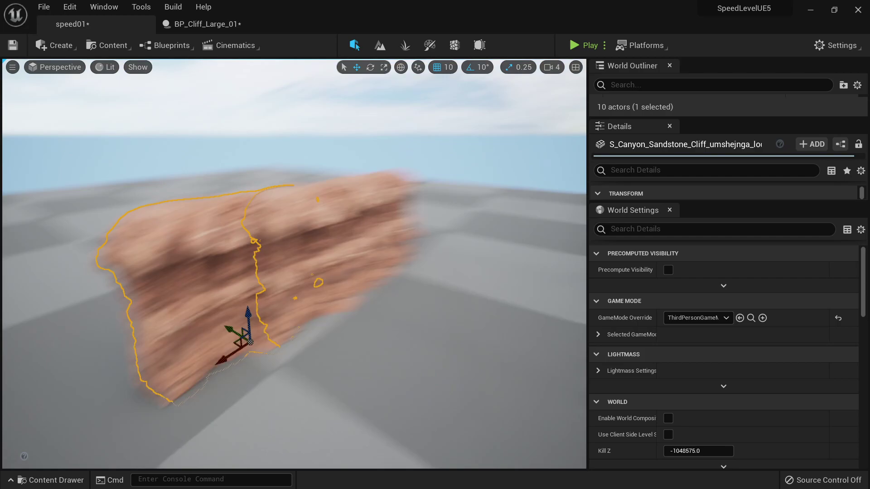
right_drag(299, 312, 274, 290)
right_drag(357, 239, 350, 240)
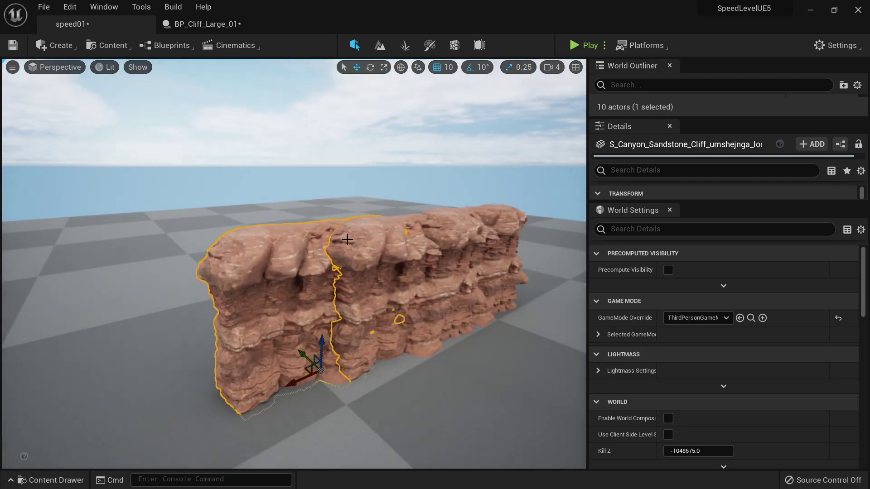
key(ctrl+b)
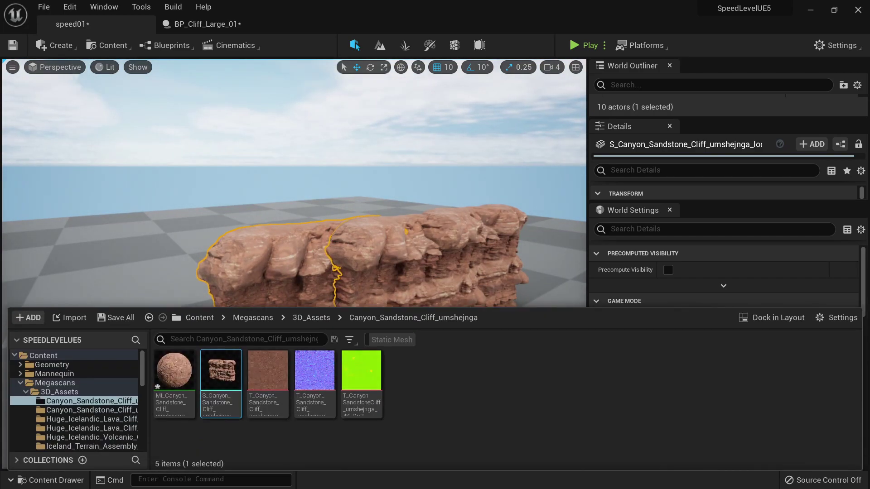
mouse_move(334, 219)
right_down()
mouse_move(388, 281)
mouse_move(334, 219)
right_up()
key(ctrl+space)
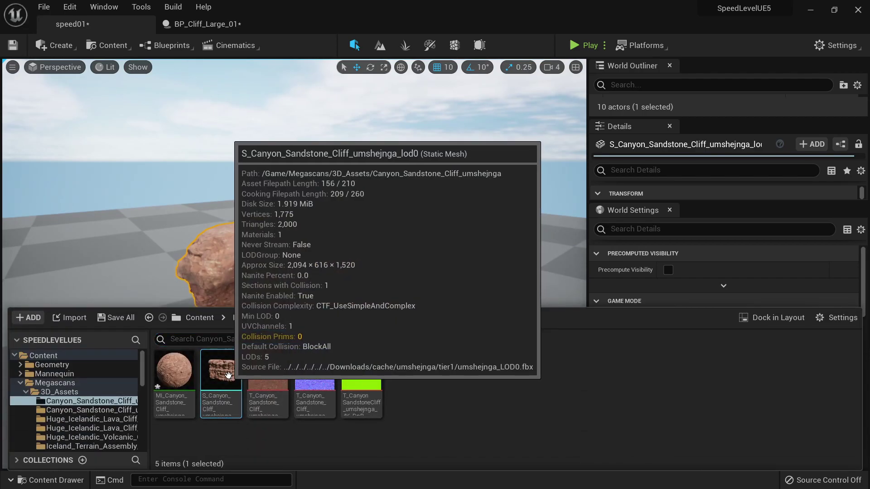
- Assign S_Canyon_Sandstone_Cliff_umshejnga_lod0 as the static mesh of BP_Cliff_Large_01's InstancedStaticMesh component and save the blueprint
click(206, 24)
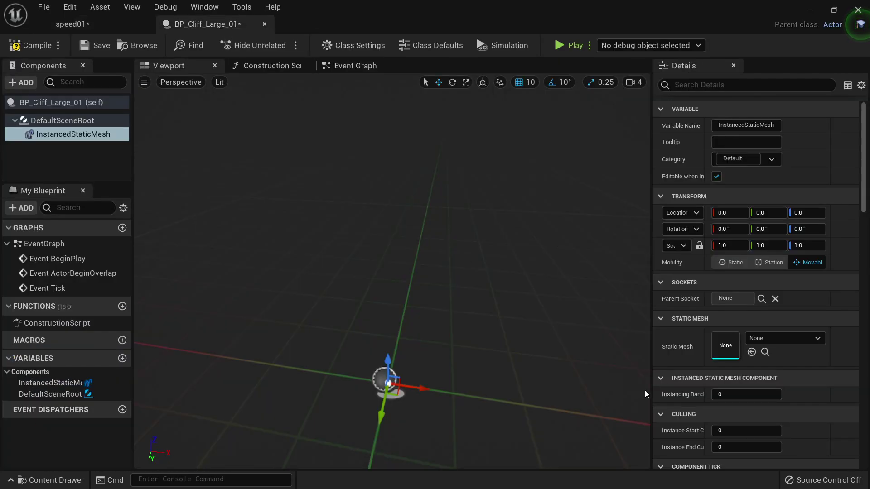
click(752, 352)
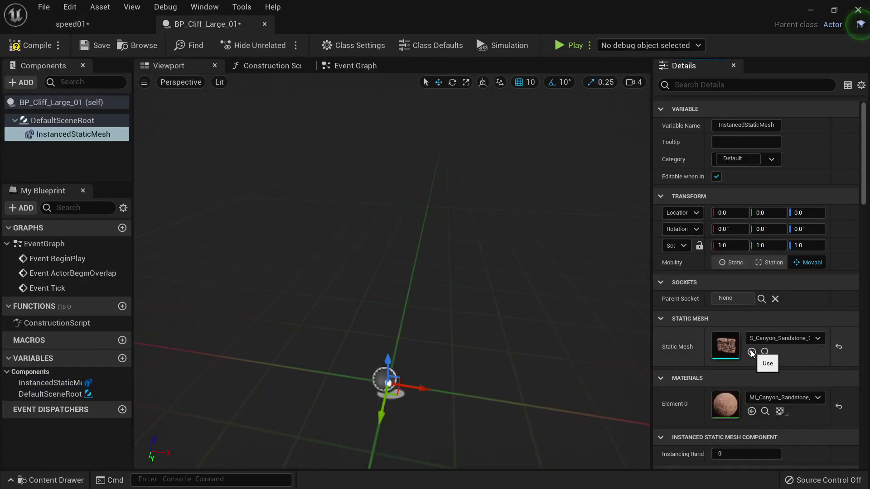
right_drag(435, 388, 450, 292)
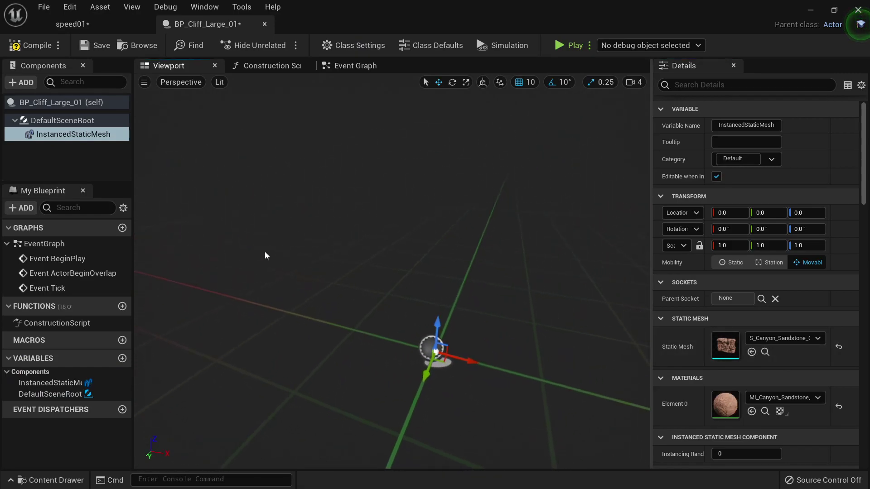
click(103, 45)
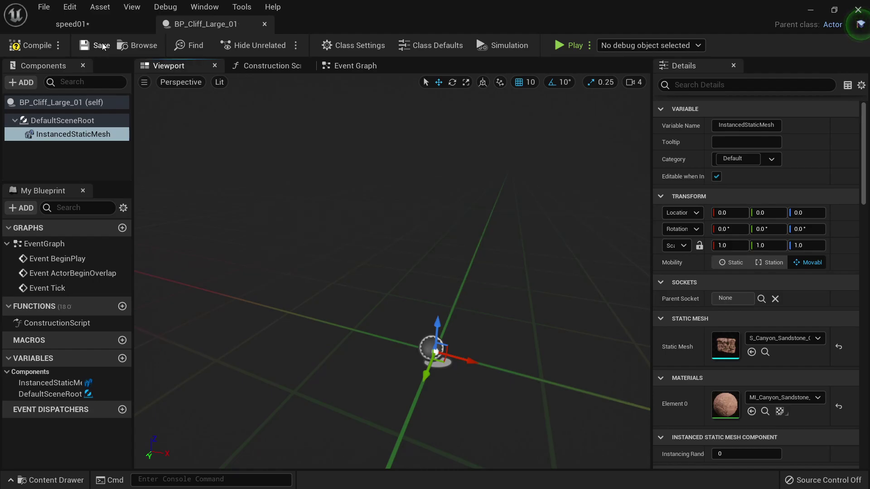
- Add a first entry to the component's Instances array and expand its transform values
scroll(773, 319, down, 4)
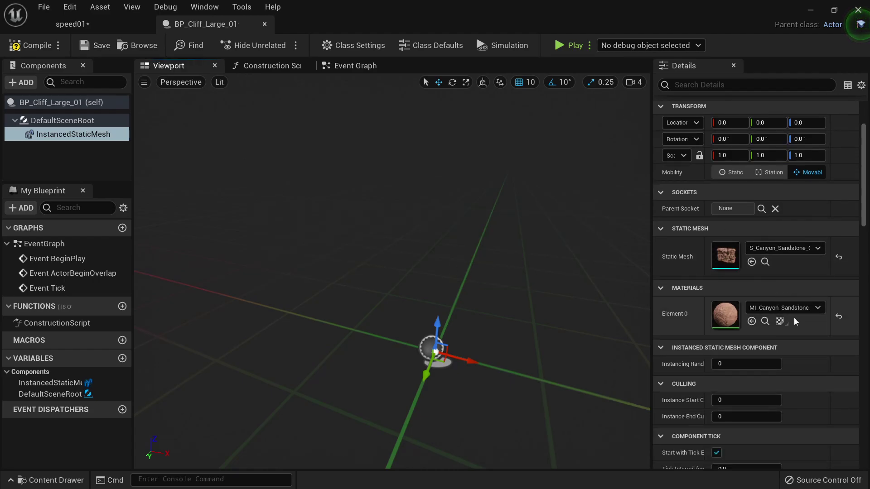
scroll(736, 318, down, 6)
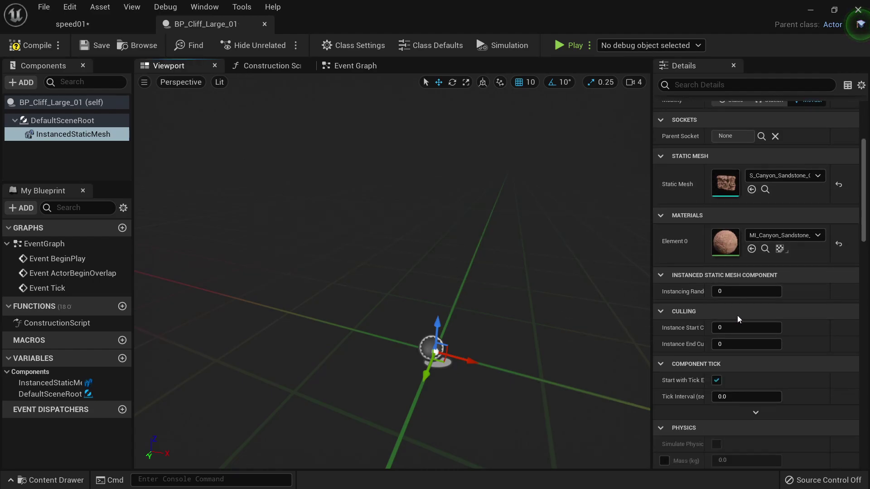
scroll(736, 318, down, 15)
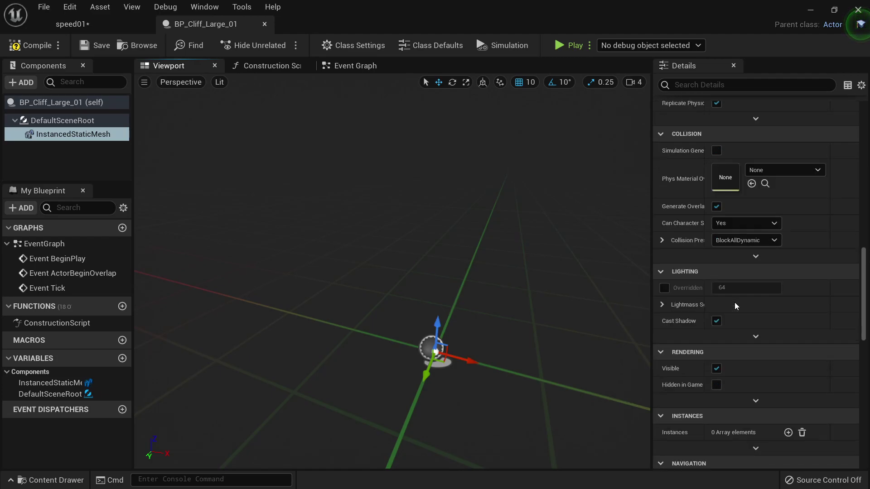
scroll(690, 309, down, 3)
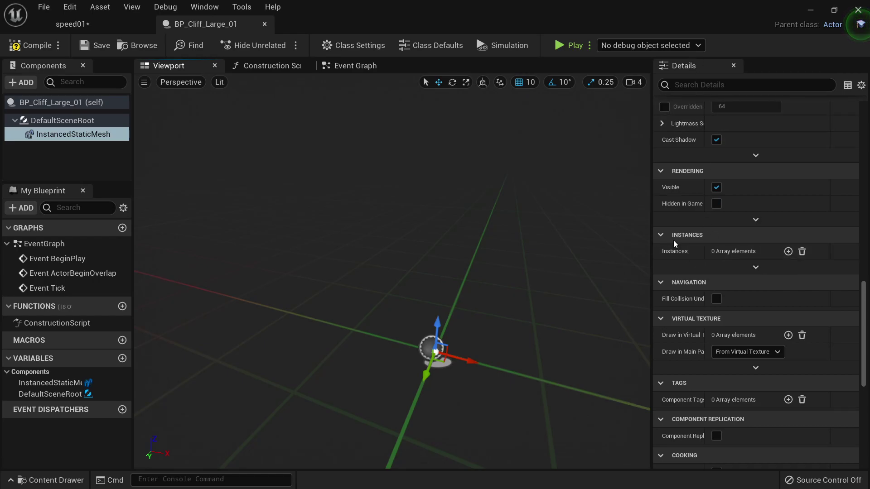
click(789, 252)
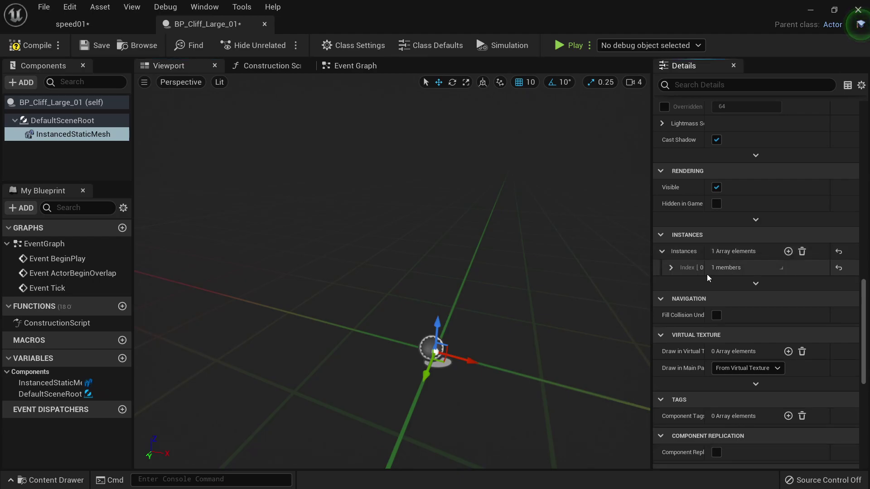
mouse_move(494, 302)
right_down()
mouse_move(536, 376)
mouse_move(439, 333)
mouse_move(487, 363)
mouse_move(525, 335)
mouse_move(503, 305)
right_up()
click(670, 267)
right_drag(630, 274, 630, 303)
right_drag(484, 292, 476, 289)
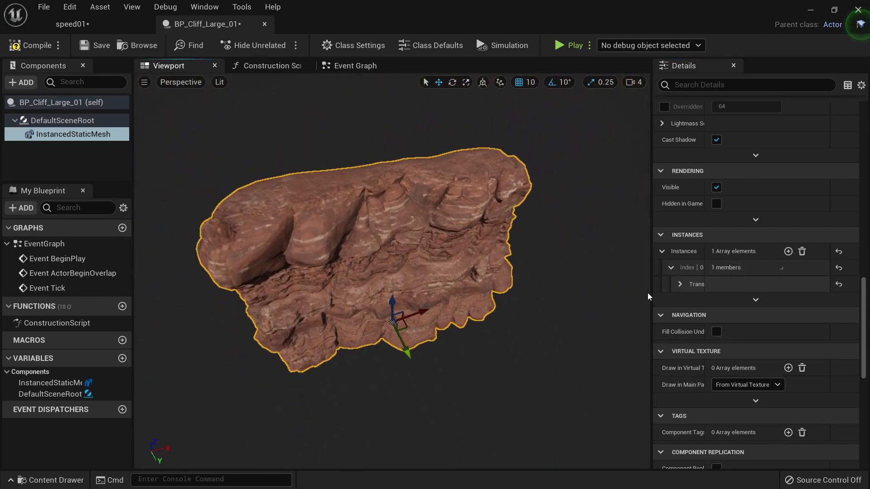
click(679, 284)
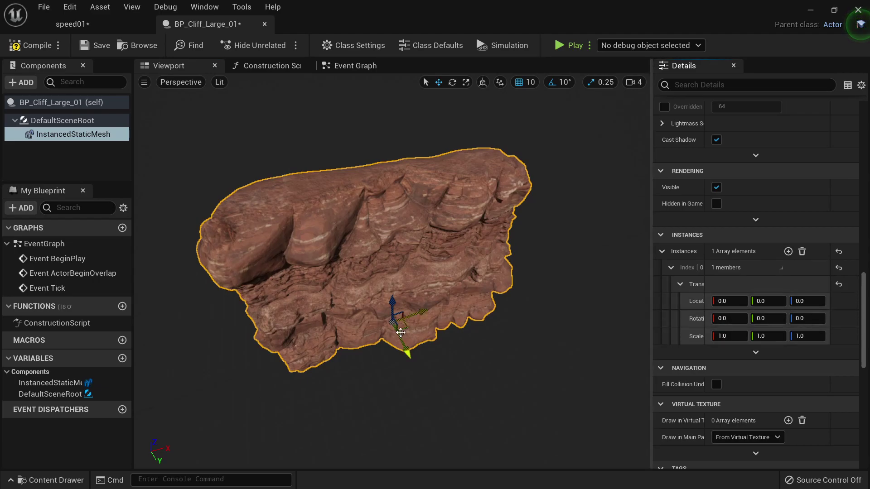
- Try moving the cliff freehand to about -470 on X and 220 on Y, and undo that move
drag(399, 330, 363, 374)
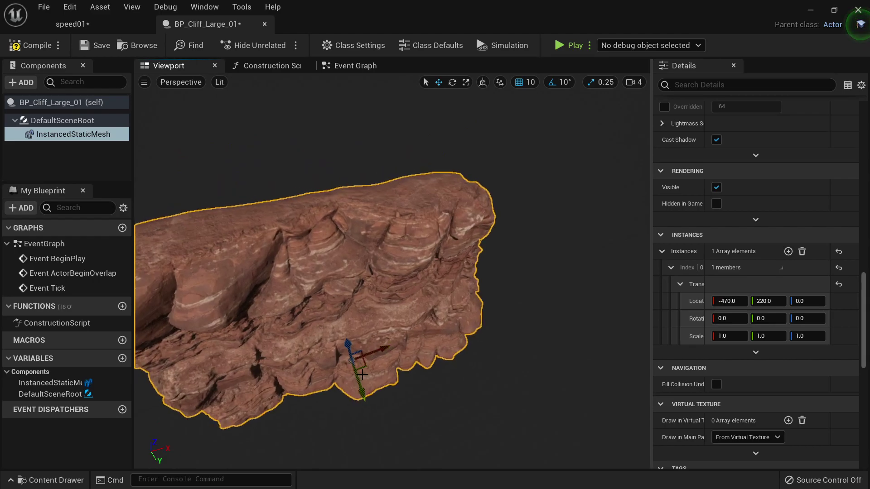
key(ctrl+z)
right_drag(432, 283, 424, 258)
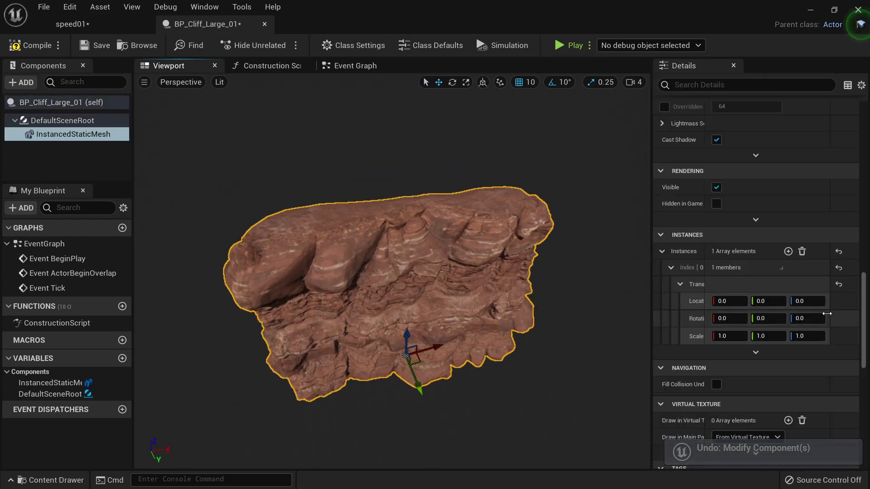
- Add a second cliff instance located at about X 1338 and Y 80, with a Z scale of 0.91
right_drag(554, 316, 510, 290)
right_drag(421, 275, 458, 295)
click(788, 251)
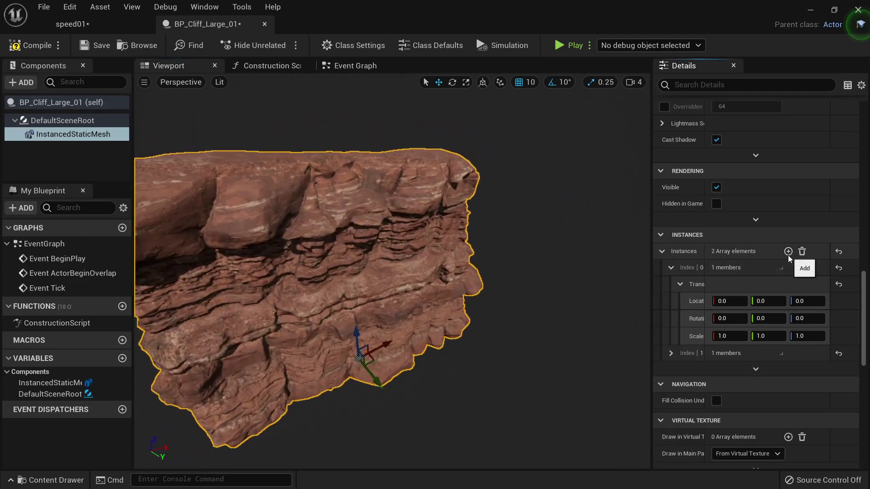
click(671, 353)
scroll(638, 364, down, 5)
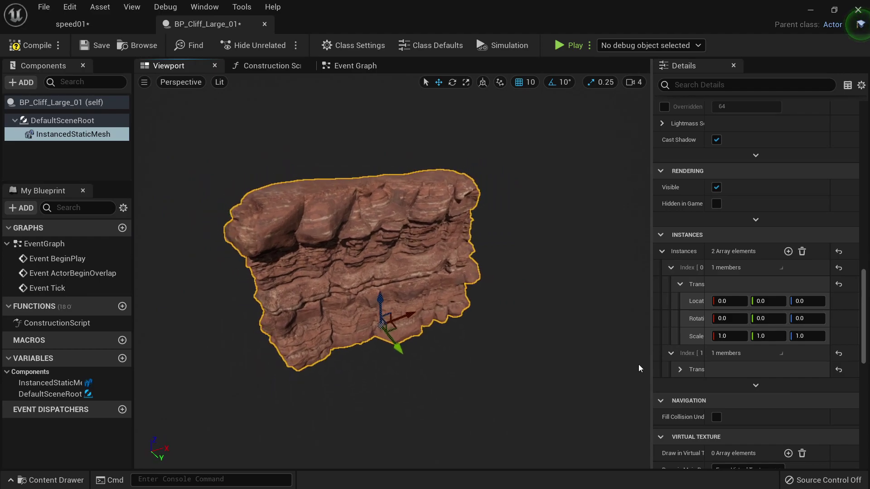
click(679, 369)
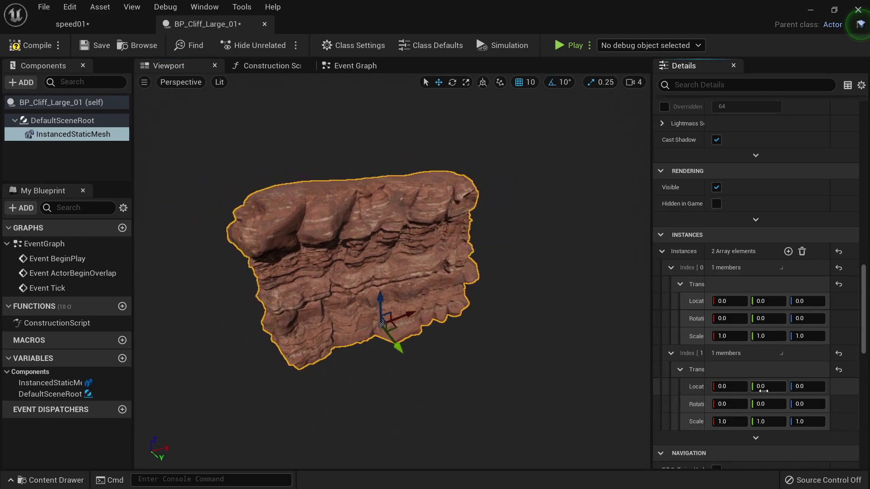
drag(730, 386, 771, 392)
drag(812, 421, 803, 421)
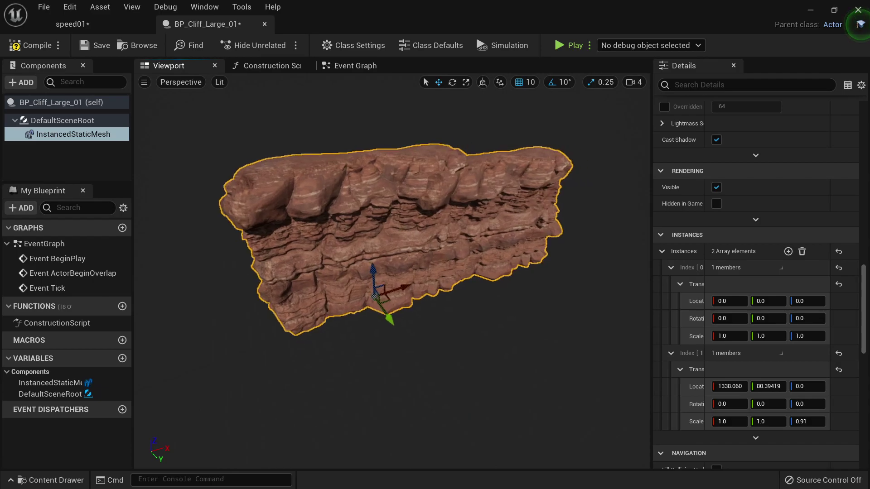
- Add a third cliff instance and set its X location to about 2579, extending the wall
click(788, 251)
scroll(687, 409, down, 1)
click(685, 406)
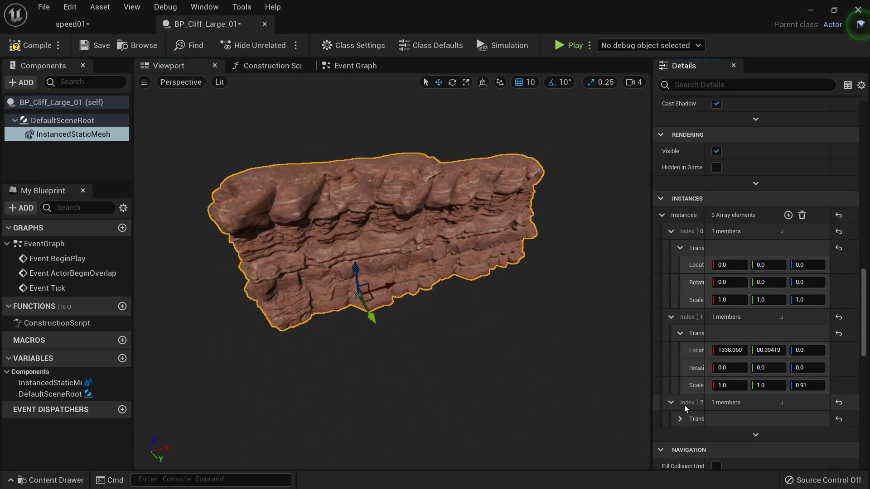
scroll(683, 403, down, 1)
click(680, 400)
drag(389, 293, 348, 305)
key(ctrl+z)
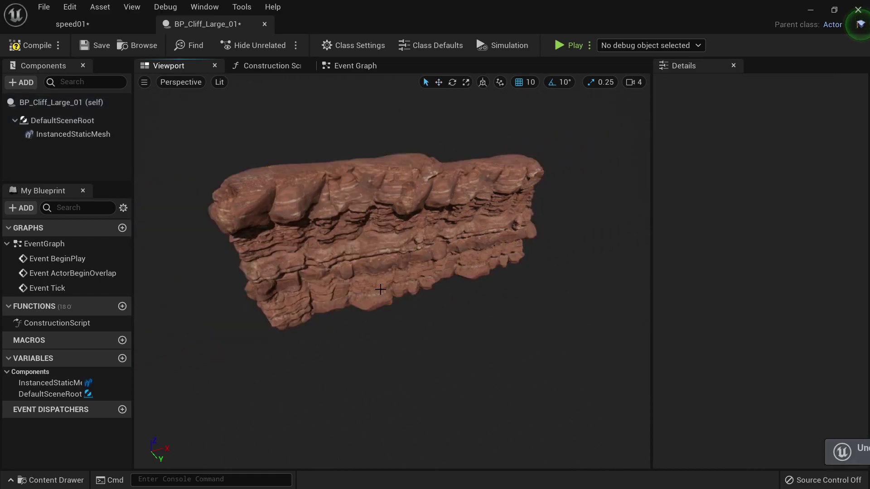
scroll(686, 315, down, 7)
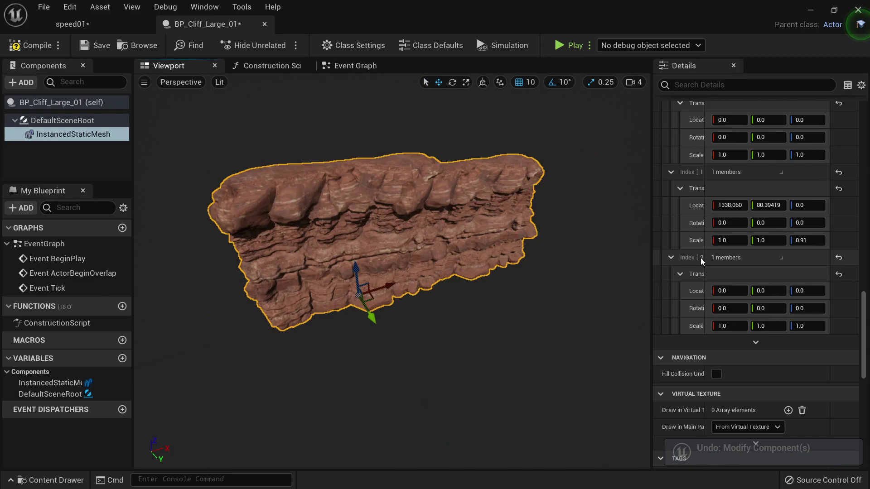
mouse_move(727, 291)
mouse_down()
mouse_move(754, 290)
mouse_move(743, 291)
mouse_up()
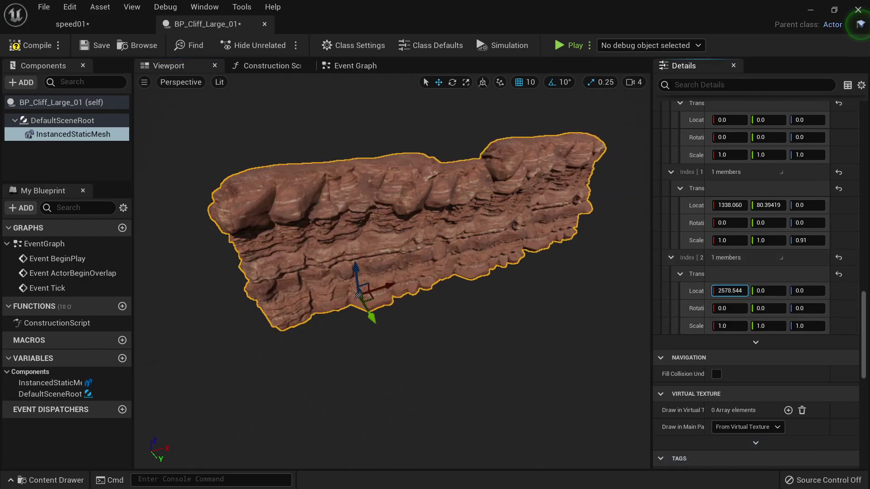
- Try to mirror the third cliff instance with an X scale of -1 and undo the last change
right_drag(509, 295, 568, 290)
click(723, 326)
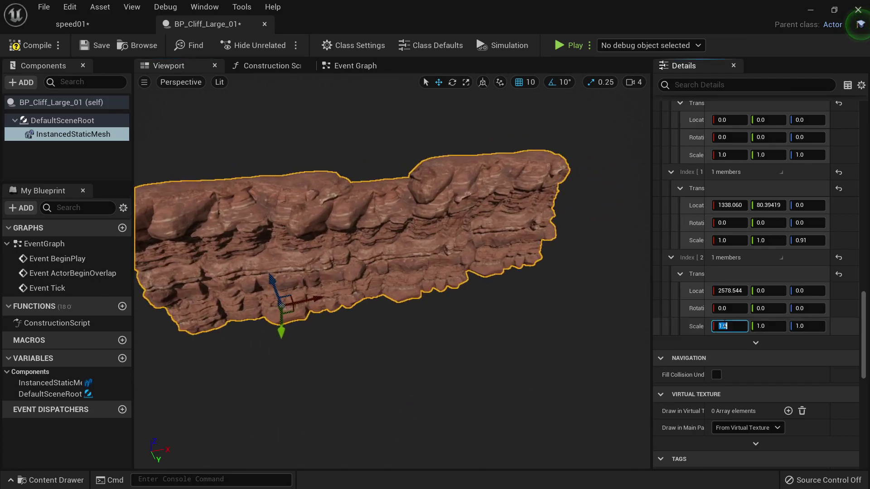
text(-1)
key(Return)
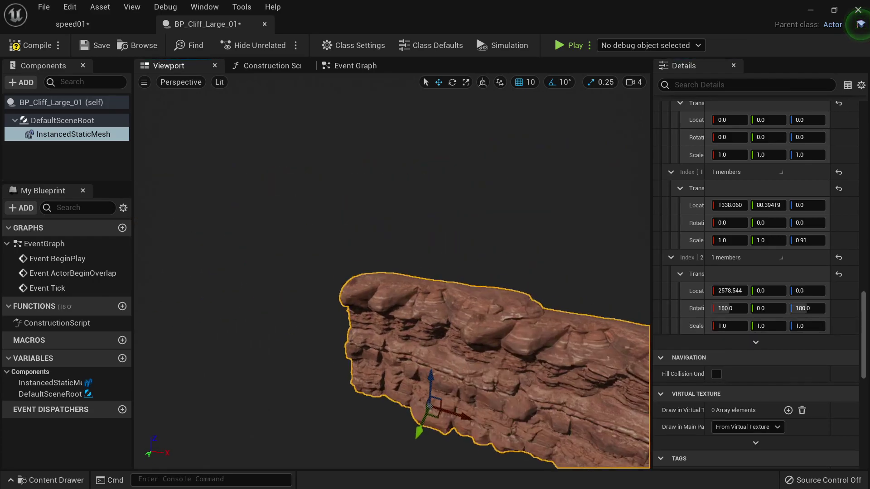
right_drag(466, 412, 466, 424)
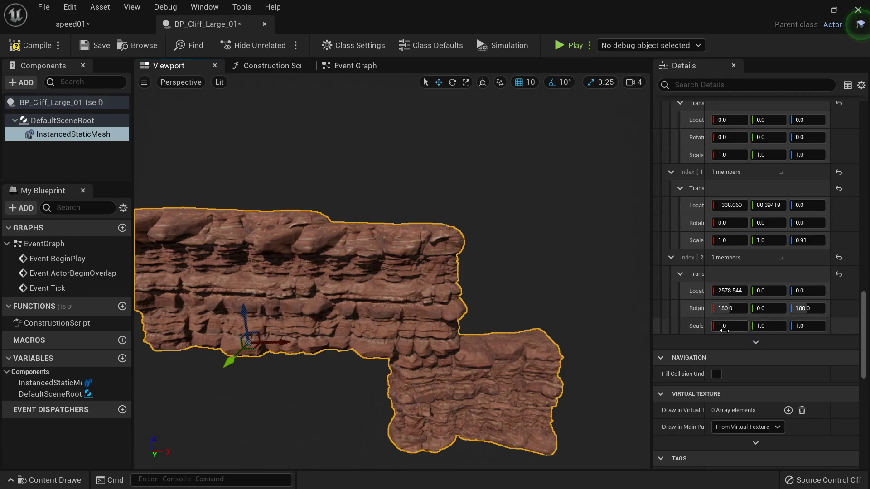
mouse_move(541, 335)
right_down()
mouse_move(534, 356)
mouse_move(518, 367)
mouse_move(567, 330)
mouse_move(567, 346)
mouse_move(544, 356)
mouse_move(550, 331)
mouse_move(571, 342)
mouse_move(566, 324)
mouse_move(546, 336)
right_up()
key(ctrl+z)
- Add a fourth cliff instance and set its X location to about 4108 at the far end of the wall
scroll(758, 311, up, 5)
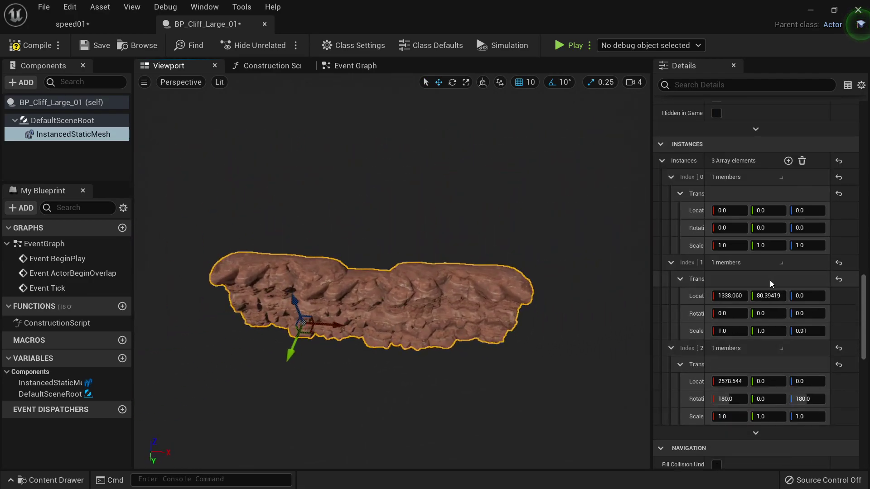
click(788, 233)
scroll(747, 317, down, 4)
click(671, 379)
scroll(672, 378, down, 4)
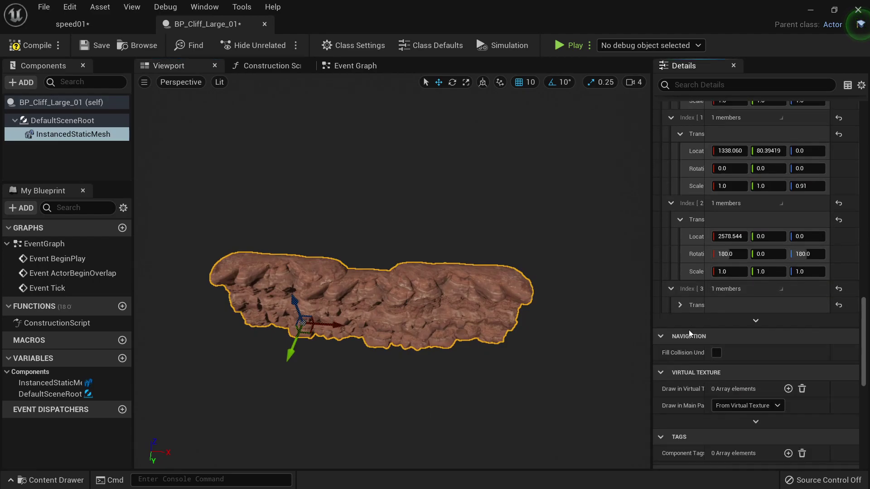
click(679, 305)
mouse_move(729, 321)
mouse_down()
mouse_move(779, 321)
mouse_move(712, 322)
mouse_move(736, 321)
mouse_up()
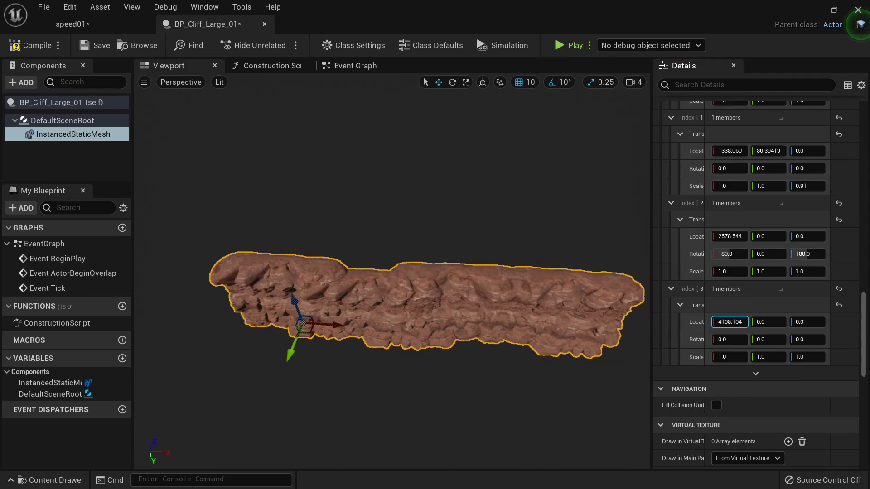
- Try out the Canyon_Sandstone_Cliff_umsocbyfa mesh, rotated upright beside the cliffs in the speed01 level, and delete it
alt+drag(421, 278, 294, 263)
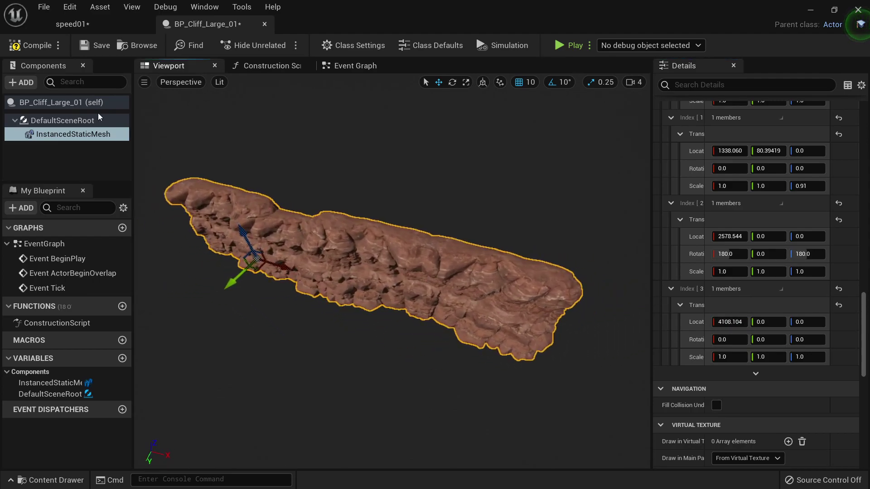
click(72, 24)
key(ctrl+b)
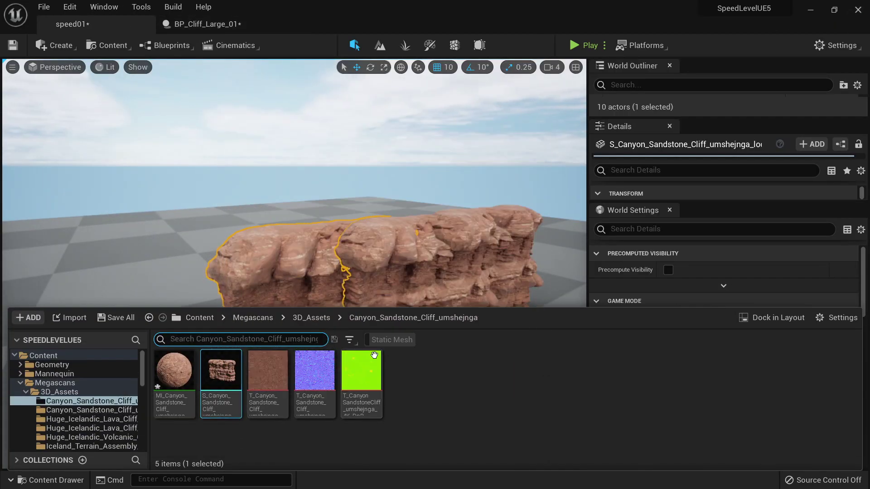
click(87, 410)
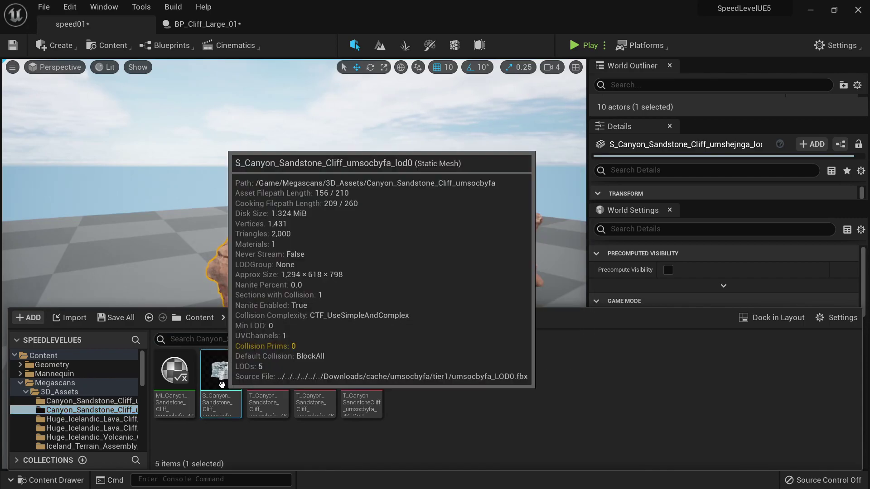
drag(221, 369, 224, 423)
key(e)
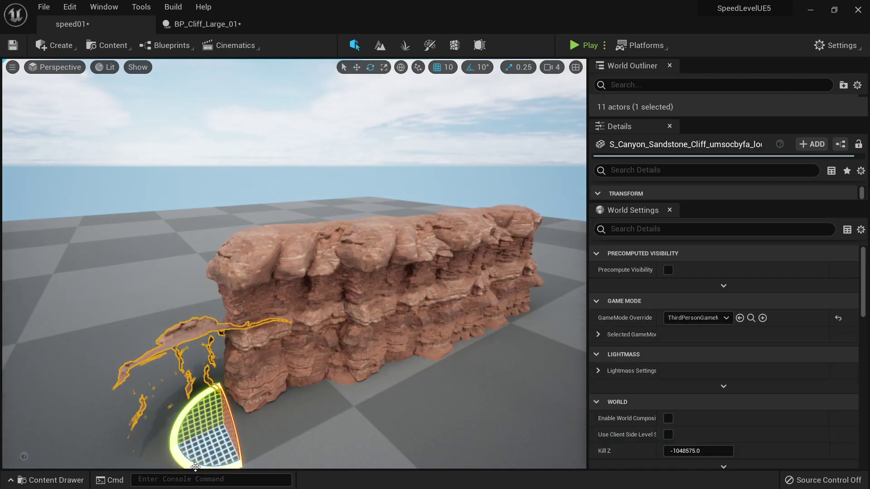
drag(199, 452, 276, 409)
drag(164, 450, 165, 450)
key(f)
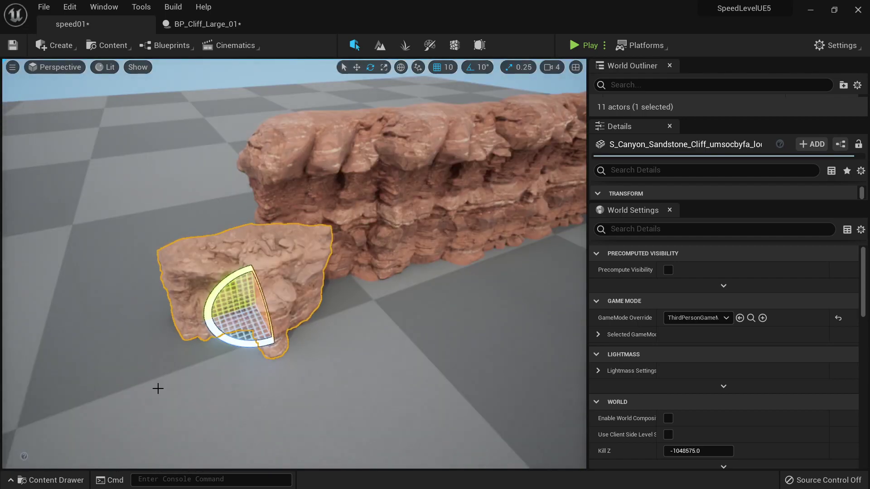
key(Delete)
click(201, 24)
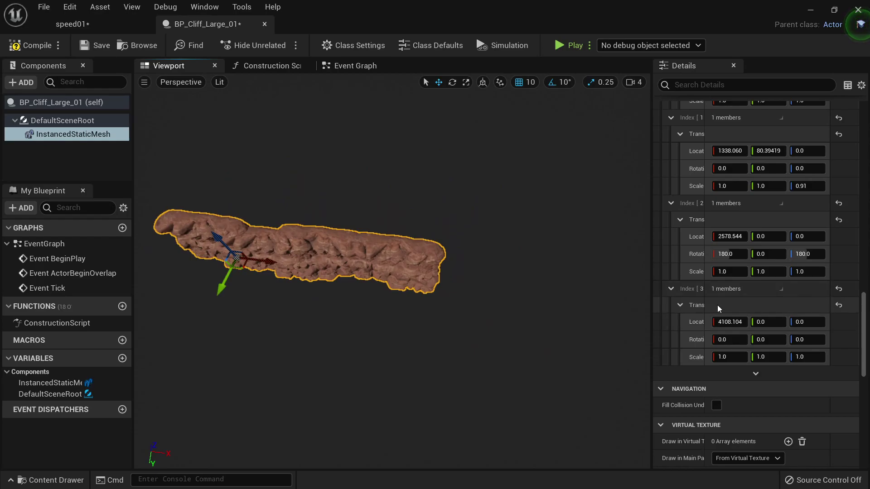
- Add a fifth cliff instance with an X location of about 5526 and undo a trial Y rotation on it
scroll(822, 165, up, 6)
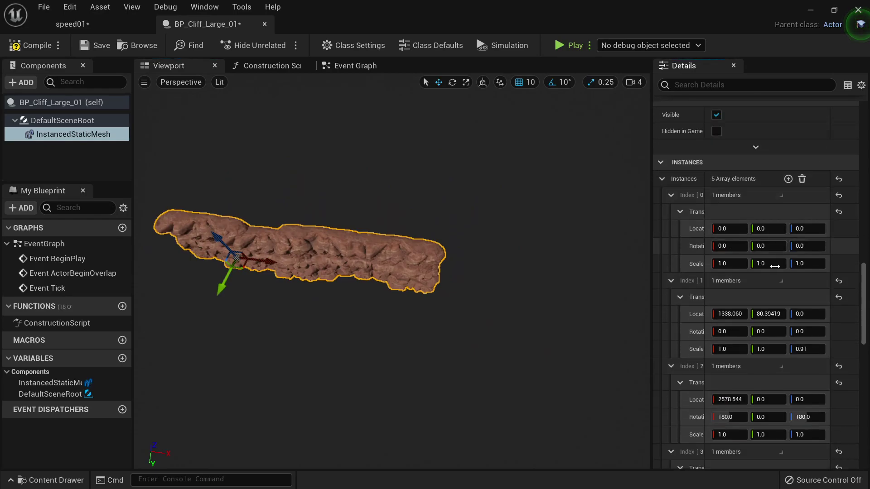
scroll(774, 267, down, 4)
click(670, 431)
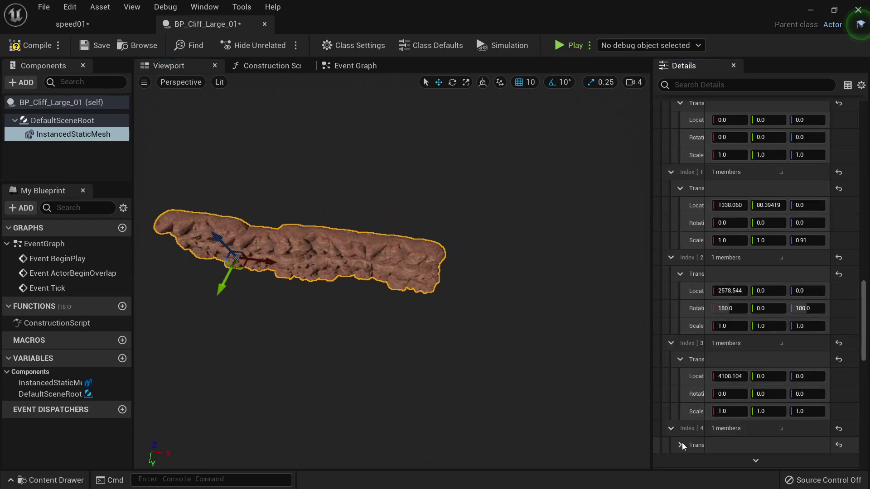
scroll(732, 297, down, 4)
scroll(733, 296, up, 1)
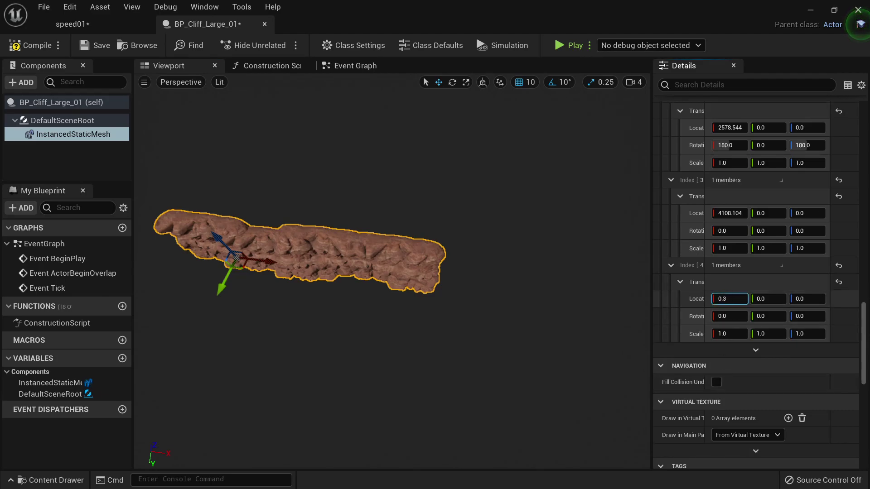
drag(729, 298, 772, 313)
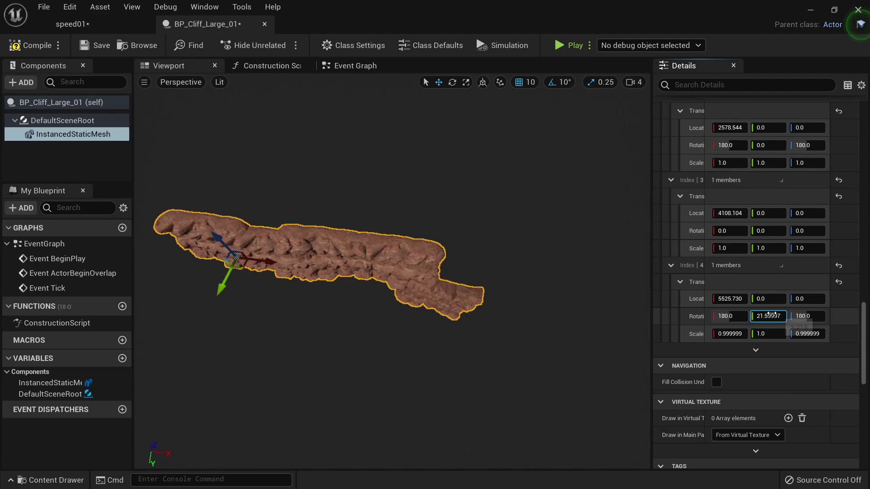
key(ctrl+z)
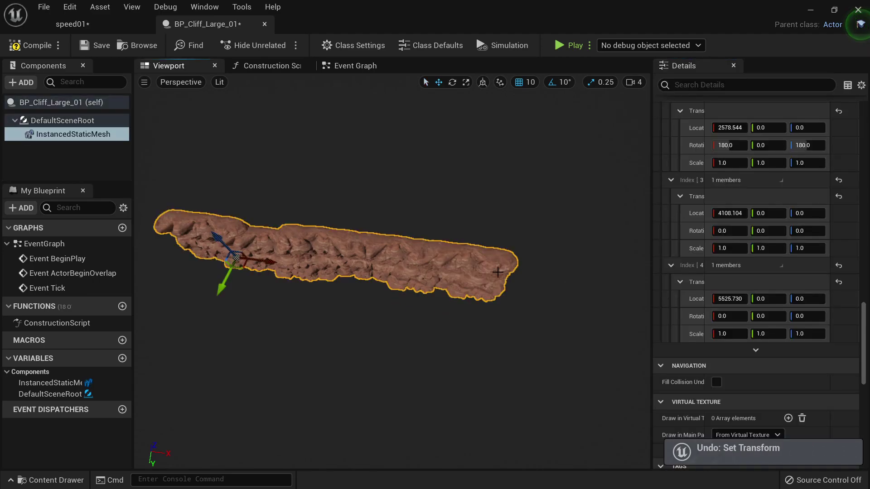
- Move the fifth cliff instance to about X 5667 and Y -393, with a Z rotation of about -32.4 to bend the wall
drag(729, 298, 743, 299)
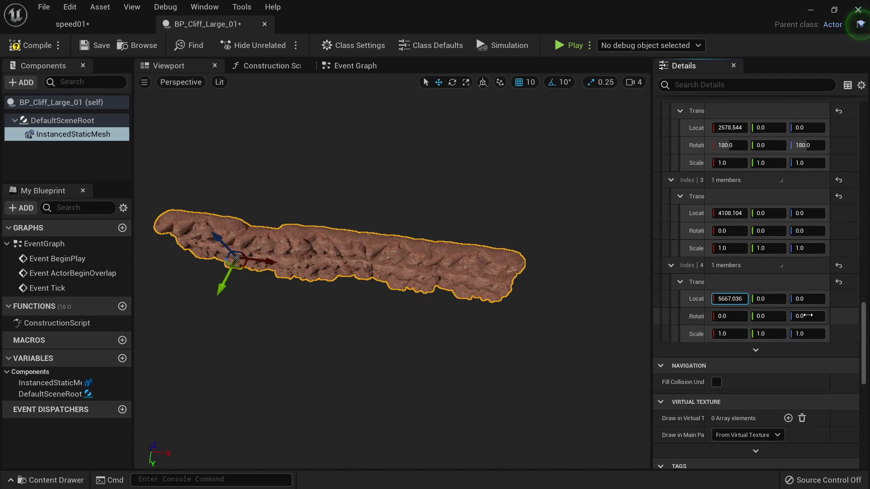
mouse_move(808, 316)
mouse_down()
mouse_move(818, 315)
mouse_move(788, 316)
mouse_move(802, 316)
mouse_up()
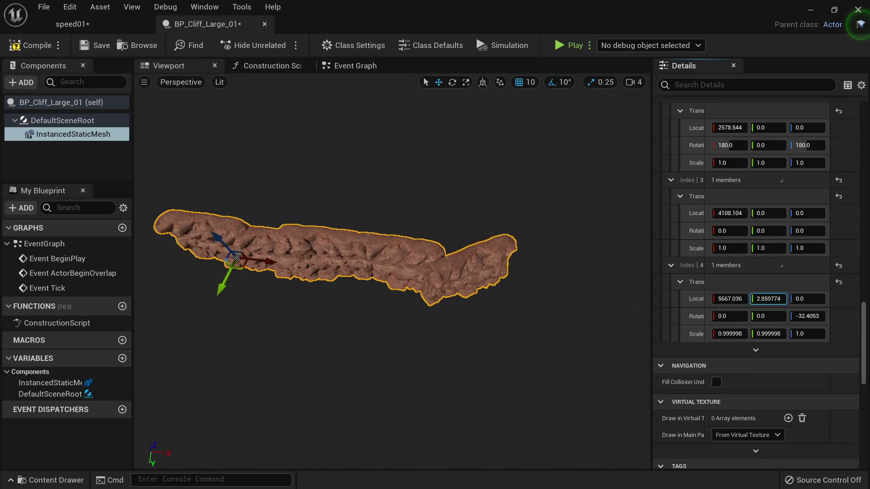
drag(769, 298, 752, 299)
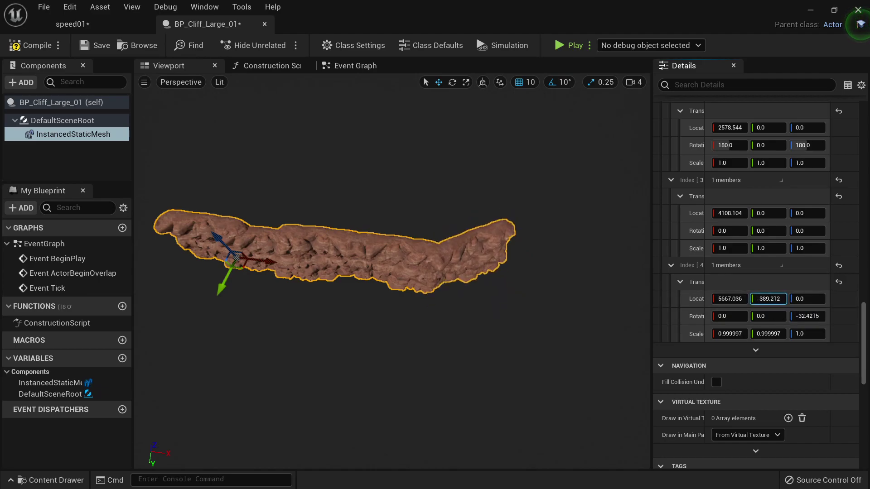
- Add a sixth cliff instance at about X 6546 and Y -1531, with a Z rotation of about -79.2
scroll(790, 272, up, 9)
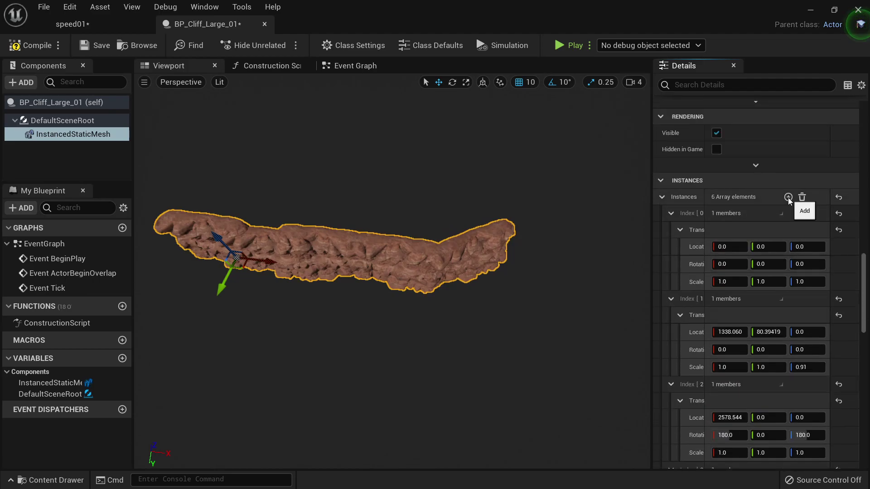
scroll(788, 227, down, 10)
click(670, 369)
click(680, 385)
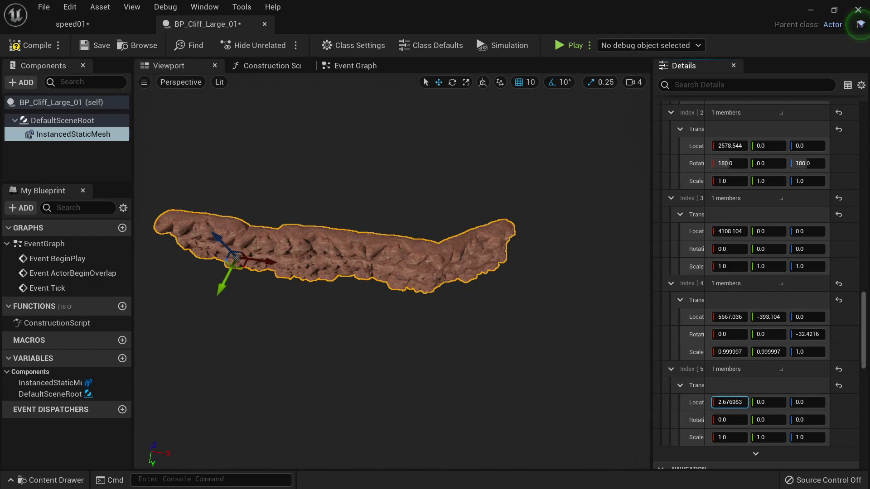
drag(729, 403, 751, 403)
alt+drag(453, 272, 344, 272)
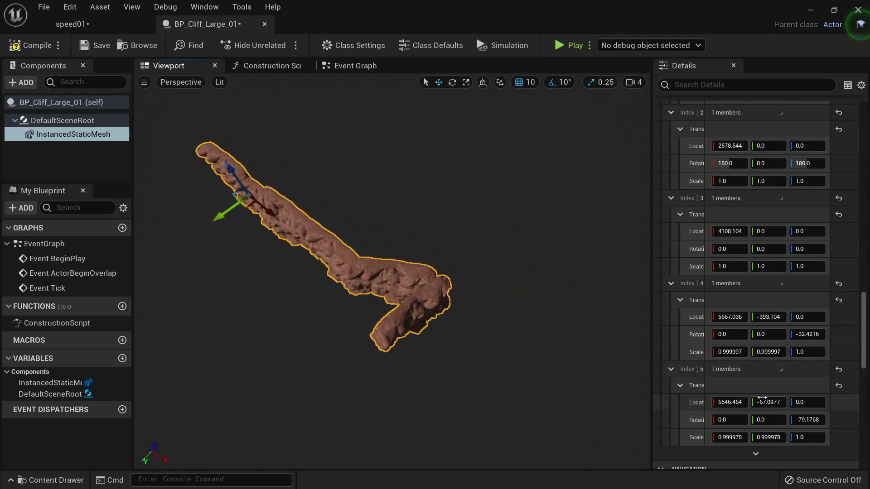
mouse_move(762, 402)
mouse_down()
mouse_move(779, 402)
mouse_move(753, 402)
mouse_up()
alt+drag(477, 297, 394, 294)
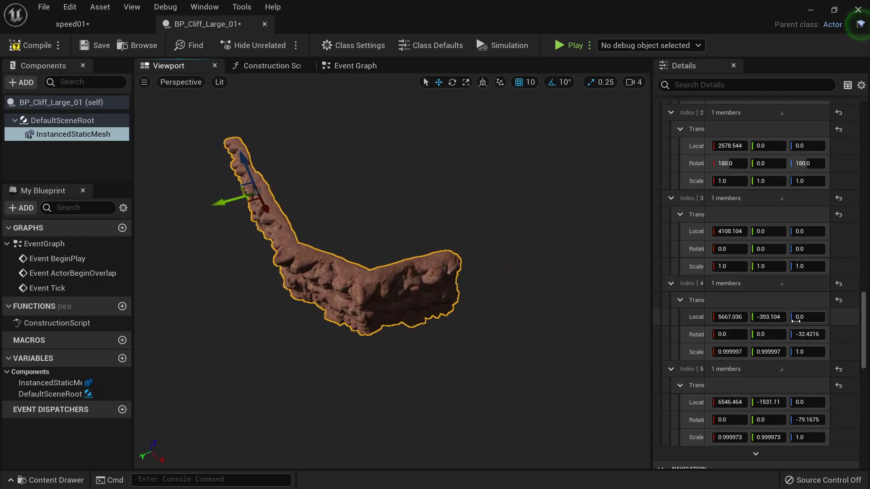
- Try copying the sixth instance's data and pasting it onto the same array entry
right_click(697, 370)
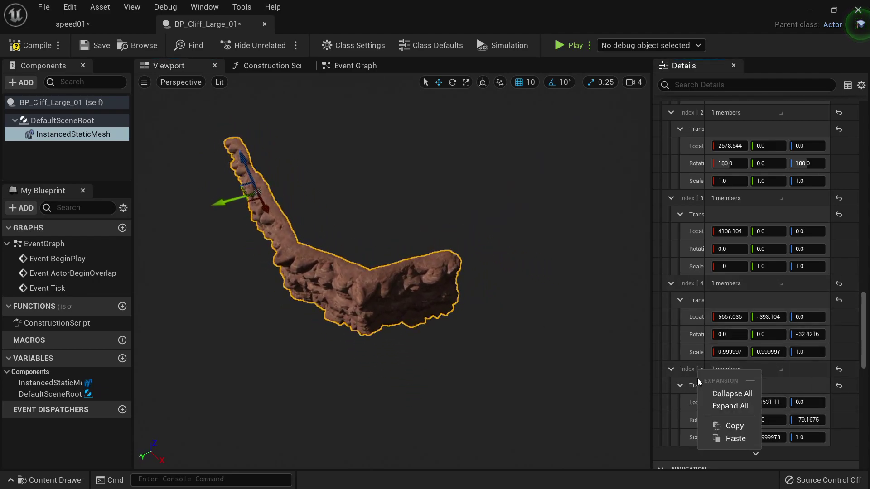
click(723, 426)
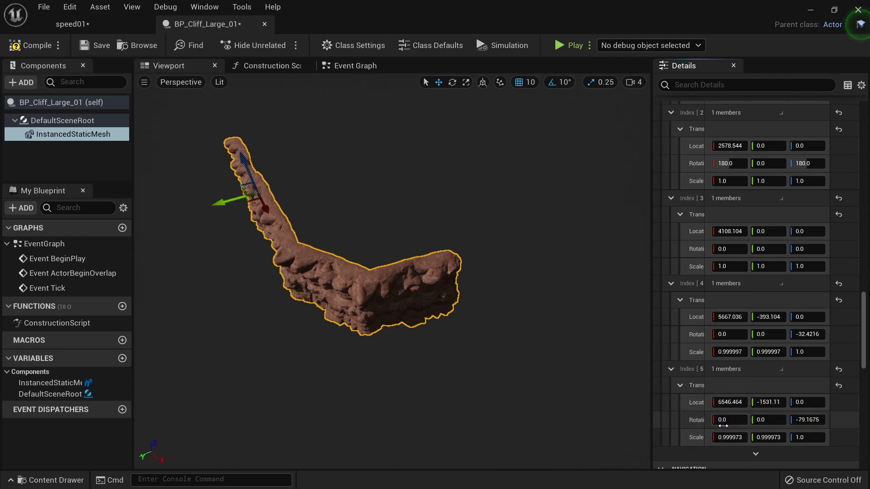
right_click(694, 368)
click(715, 438)
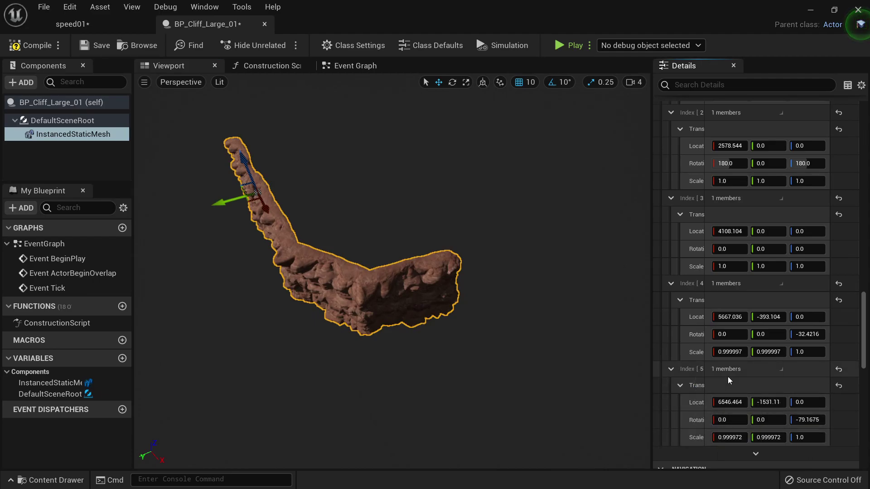
- Try pasting the sixth instance's copied data onto the whole Instances array, inspect the entries, and undo the change
scroll(727, 376, down, 2)
right_click(696, 334)
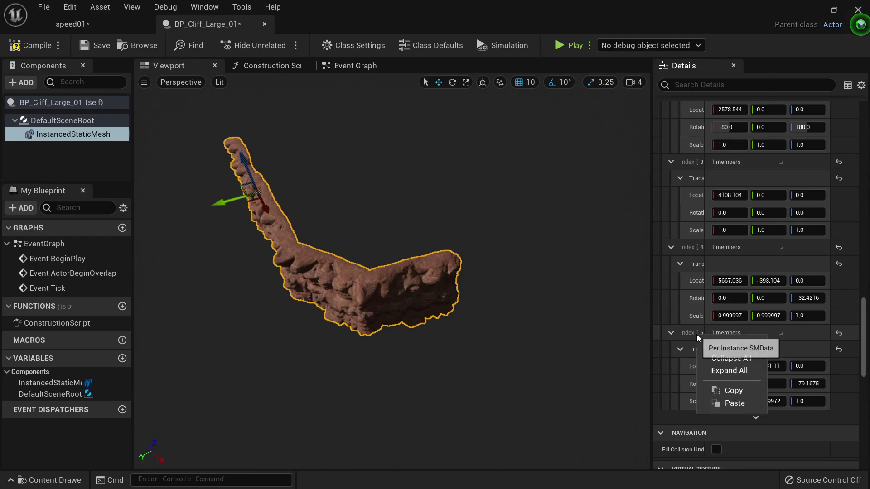
click(733, 389)
scroll(732, 384, up, 15)
right_click(683, 217)
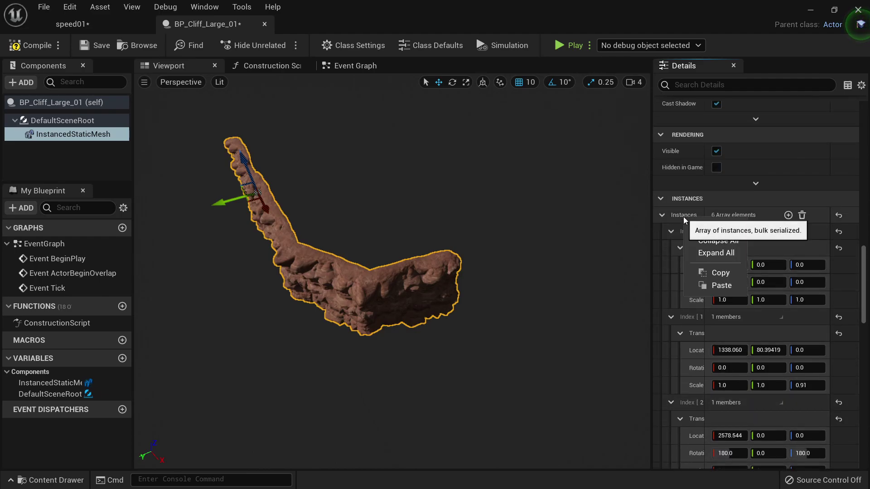
click(718, 287)
scroll(749, 325, down, 8)
scroll(749, 324, up, 8)
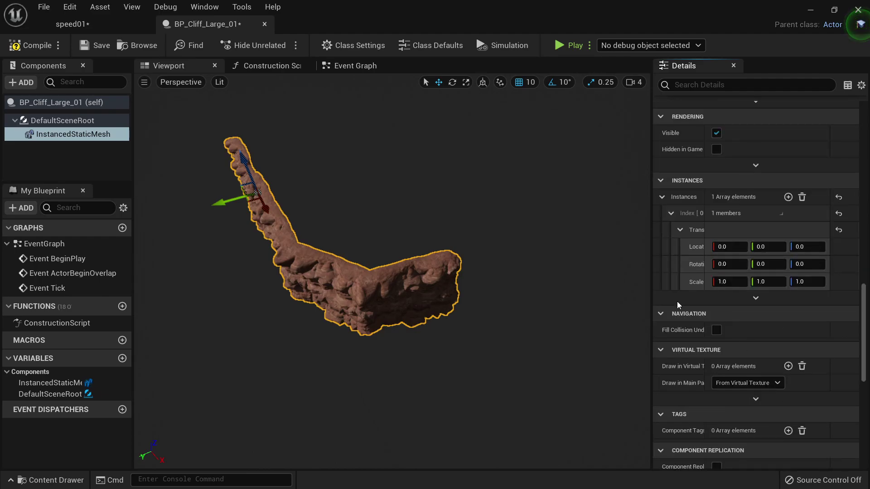
click(681, 230)
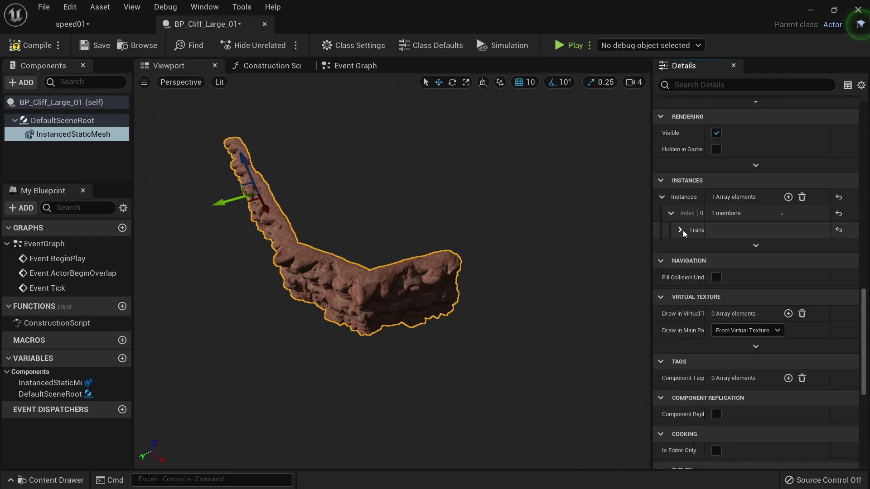
click(680, 230)
scroll(567, 267, up, 1)
key(ctrl+z)
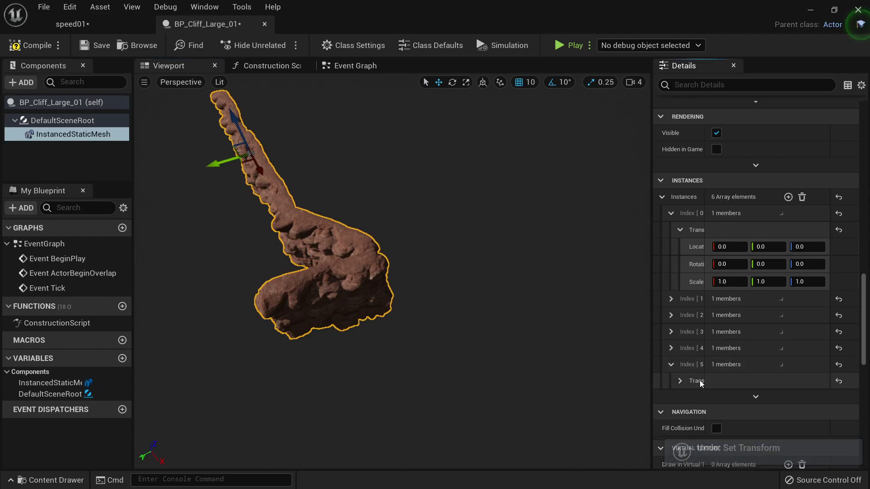
- Set the sixth cliff instance's Y location to about -1616 so it continues from the bend in the wall
click(671, 365)
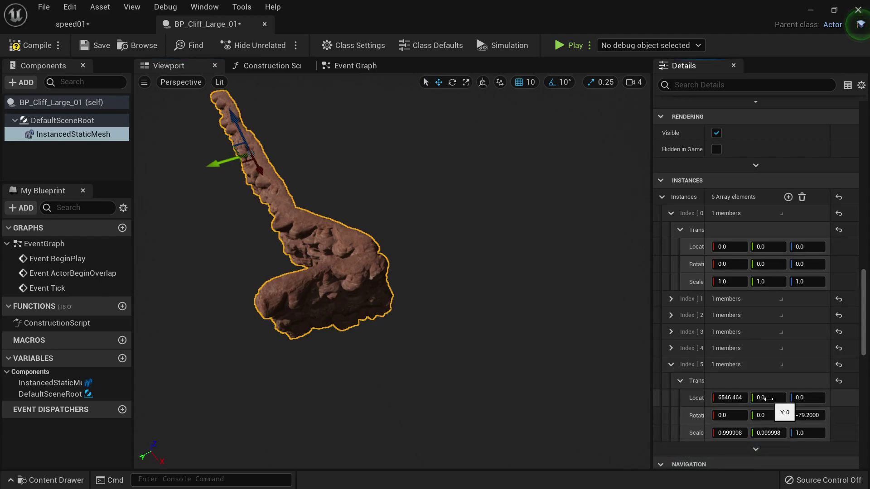
drag(768, 398, 765, 397)
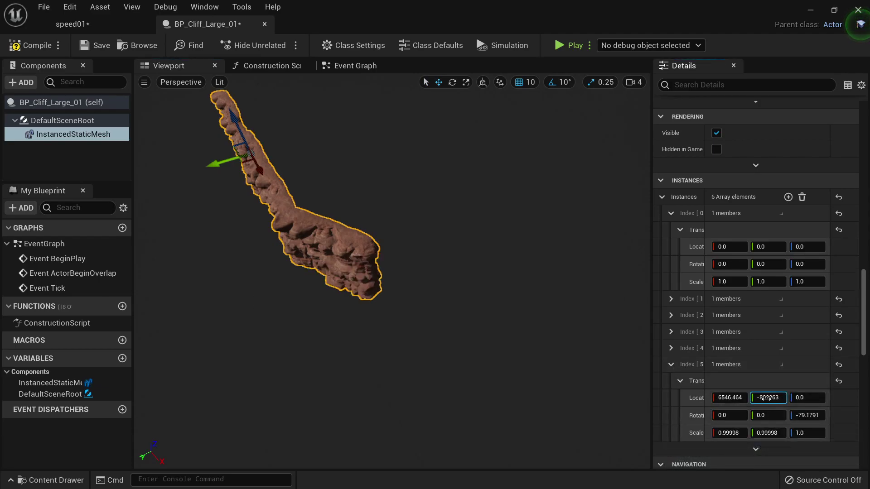
key(ctrl+z)
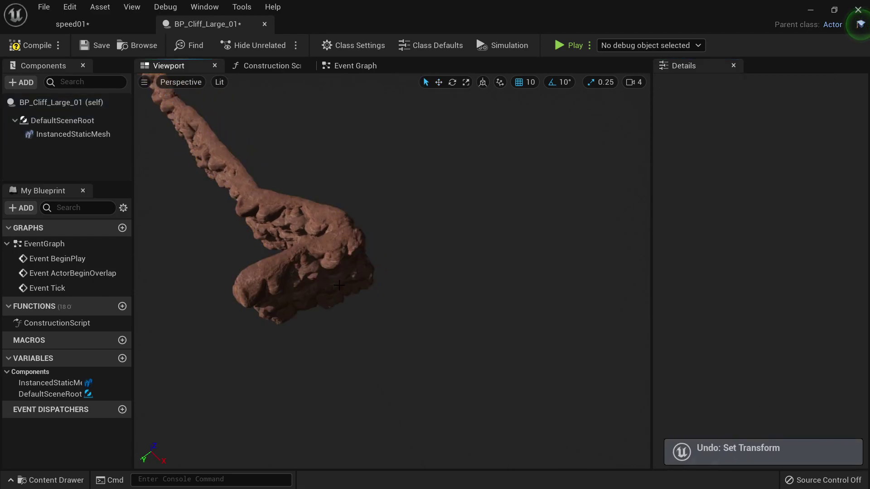
click(764, 397)
text(-100)
key(Return)
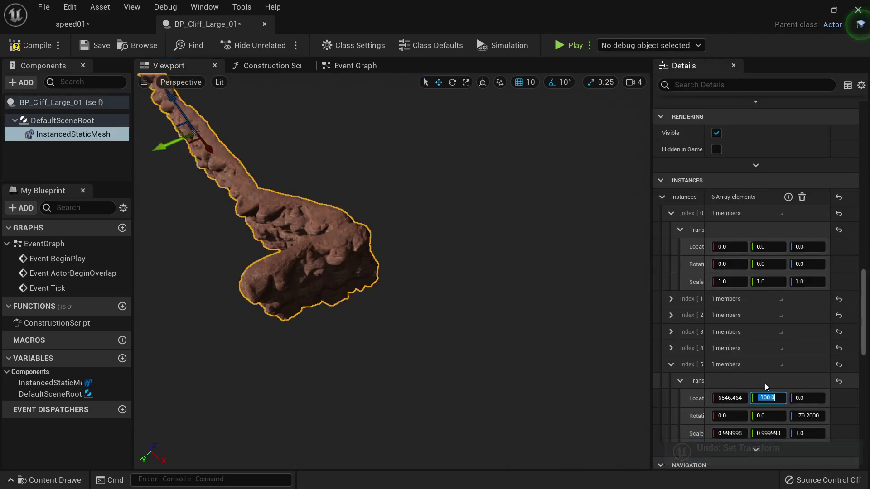
mouse_move(769, 398)
mouse_down()
mouse_move(738, 397)
mouse_move(761, 398)
mouse_up()
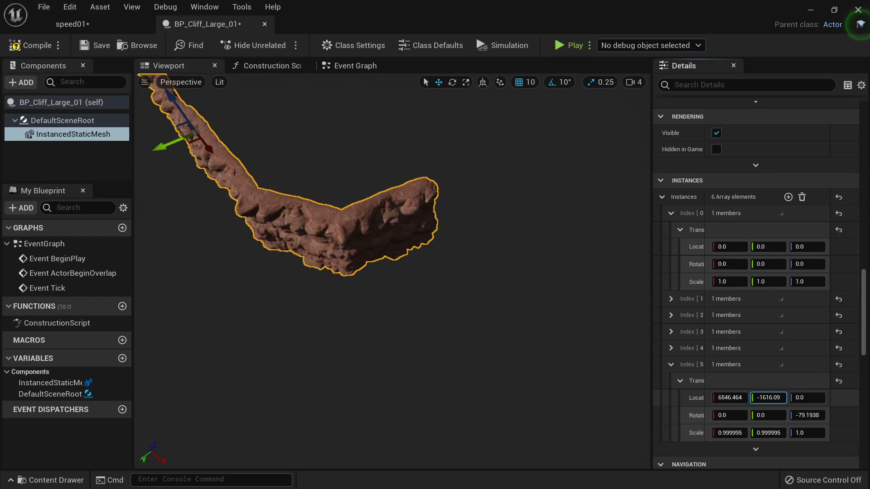
- Add a seventh element to the Instances array and expand its transform values
scroll(779, 200, up, 1)
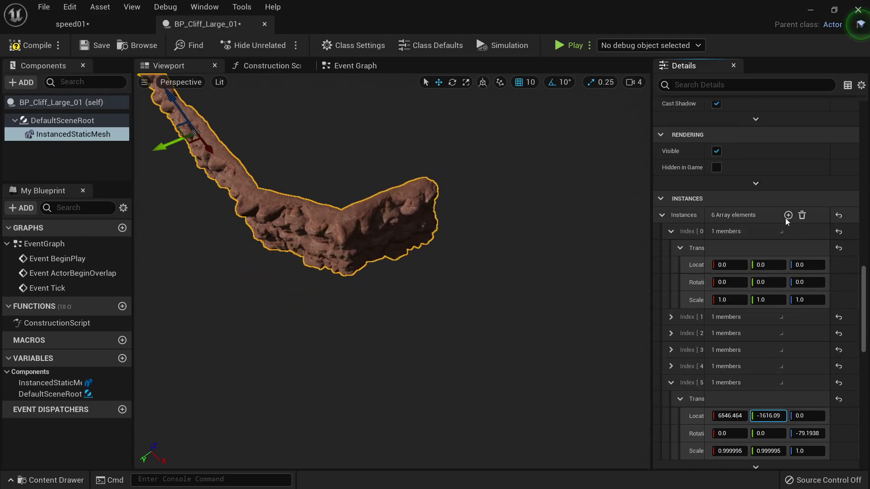
click(788, 216)
scroll(683, 397, down, 4)
click(670, 377)
scroll(680, 380, down, 1)
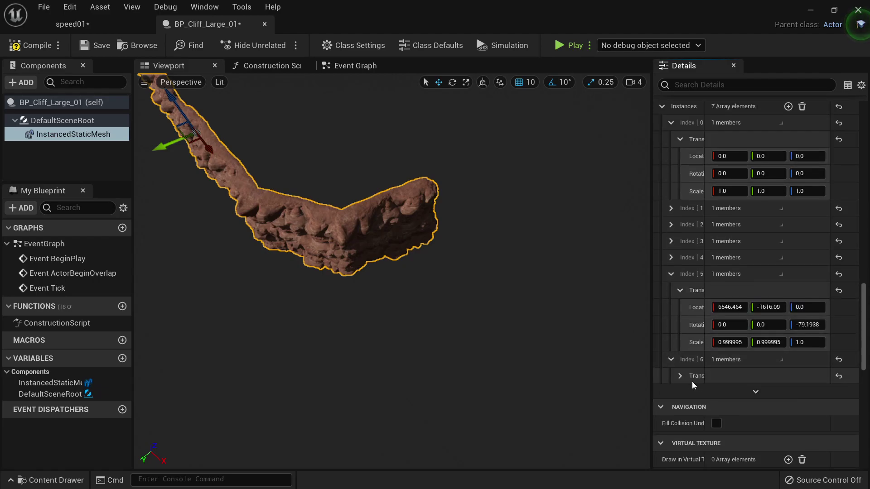
click(683, 378)
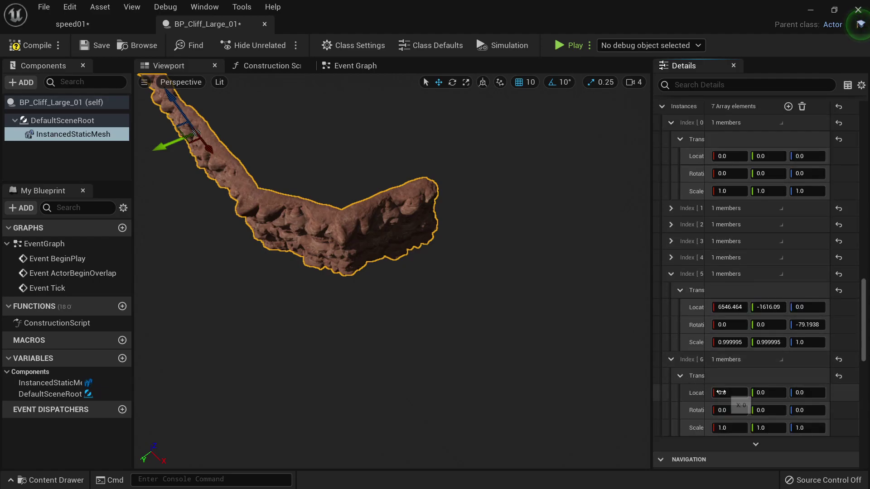
- Place the seventh cliff instance at about X 6904 and Y -3139 with a Z rotation of about -75.6, and save the blueprint
drag(729, 392, 731, 392)
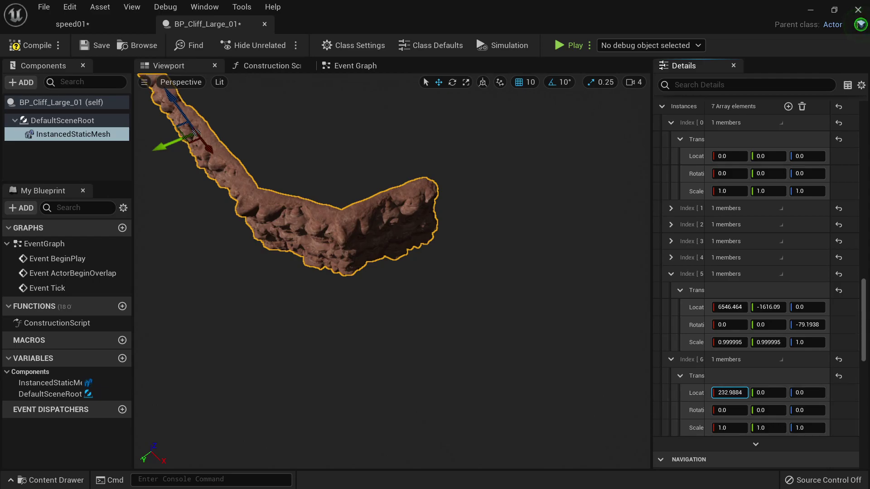
right_drag(392, 271, 444, 271)
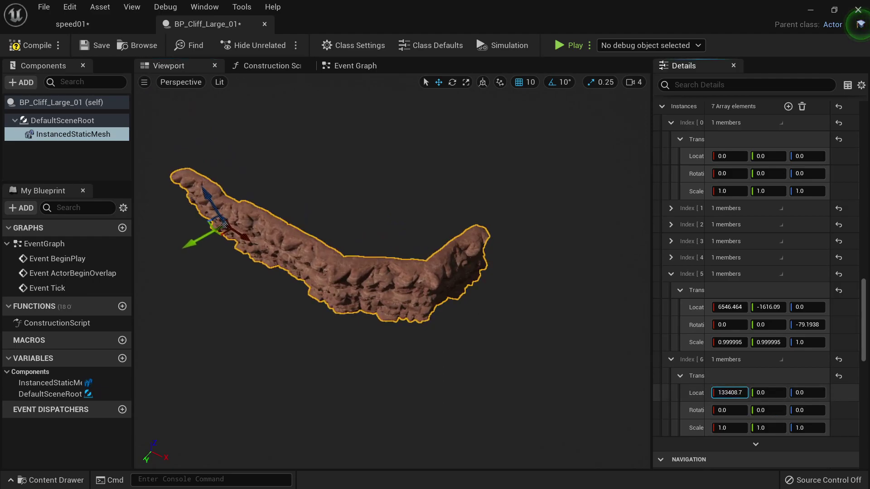
mouse_move(730, 393)
mouse_down()
mouse_move(698, 393)
mouse_move(726, 395)
mouse_up()
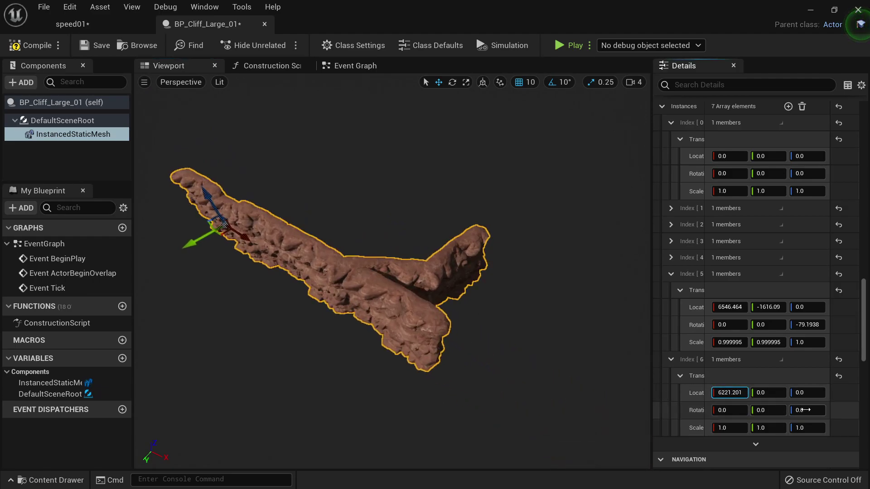
drag(803, 410, 784, 410)
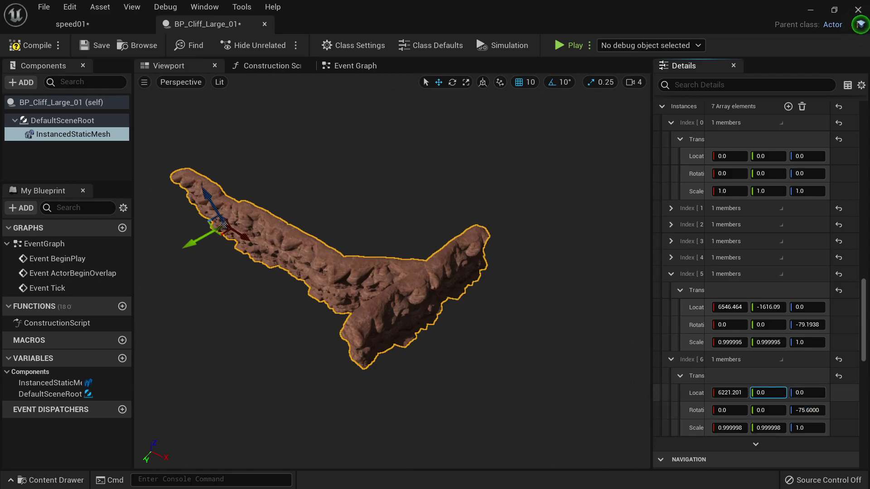
drag(768, 393, 742, 392)
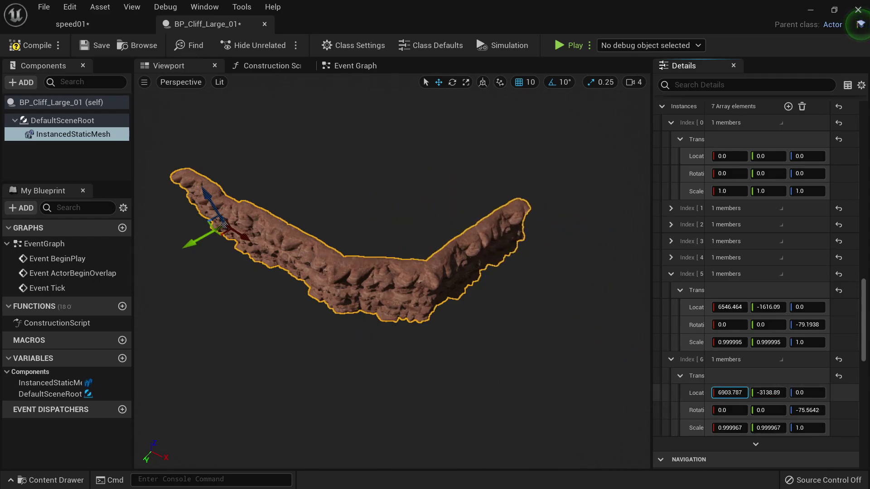
mouse_move(481, 313)
alt+mouse_down()
mouse_move(435, 307)
mouse_move(426, 267)
mouse_move(489, 313)
alt+mouse_up()
click(85, 44)
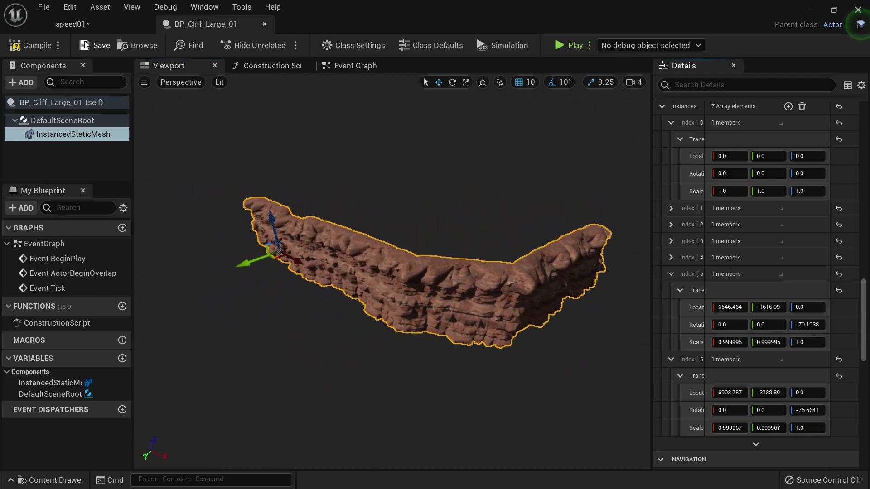
- Return to the speed01 level and delete the three loose canyon sandstone cliff meshes
click(69, 29)
click(200, 31)
click(101, 28)
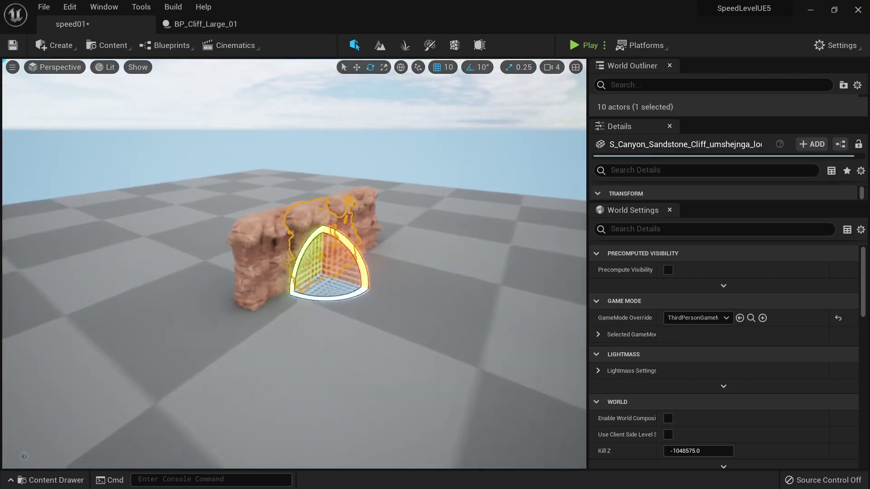
right_drag(334, 262, 347, 262)
key(Delete)
click(334, 262)
key(Delete)
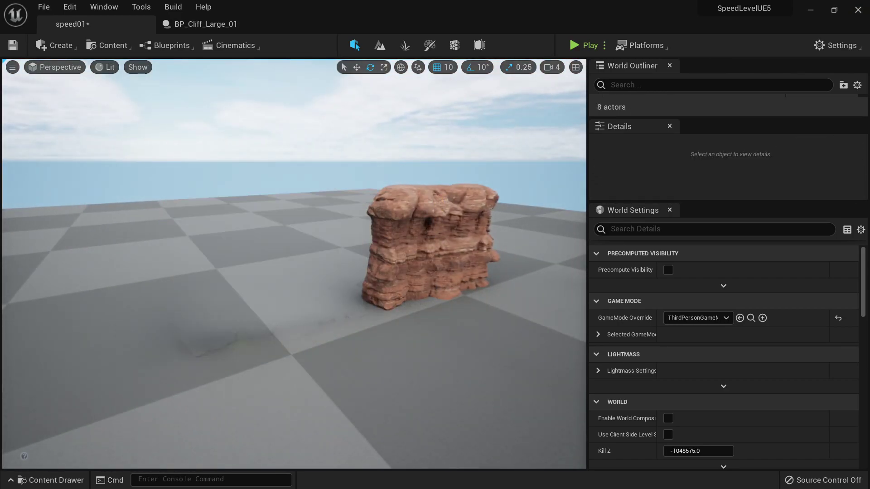
click(415, 255)
key(Delete)
- Place BP_Cliff_Large_01 from the SpeedLeveling Blueprints folder into the speed01 level and shift it along its length on the floor
click(205, 24)
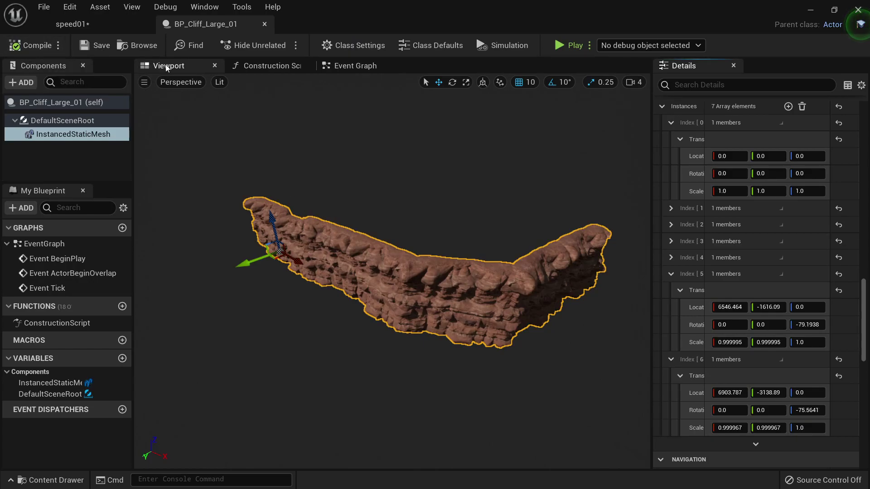
click(100, 24)
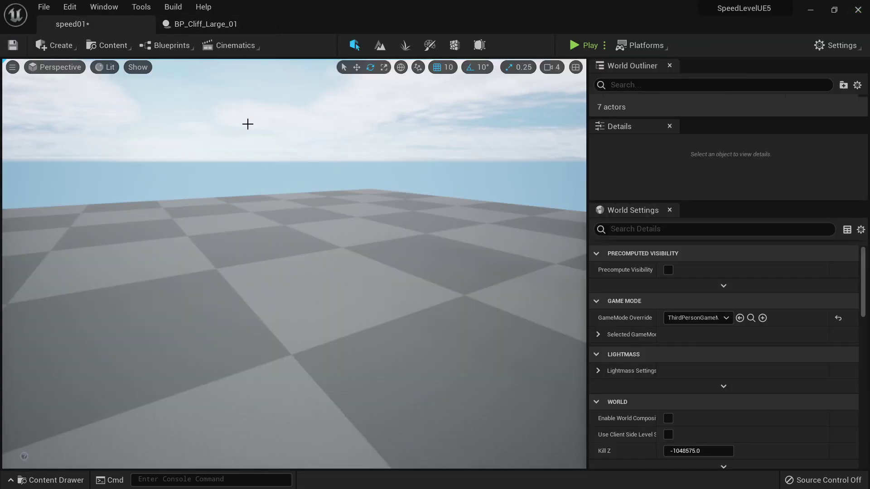
key(ctrl+space)
scroll(73, 399, down, 10)
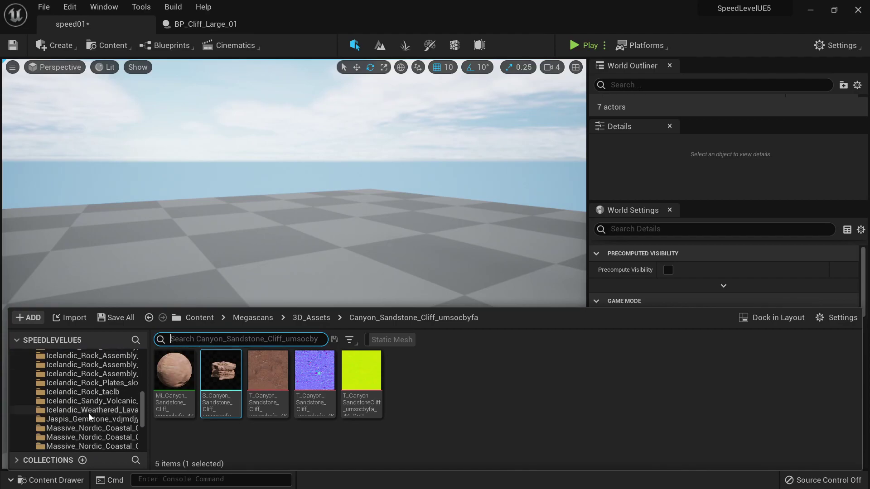
click(66, 409)
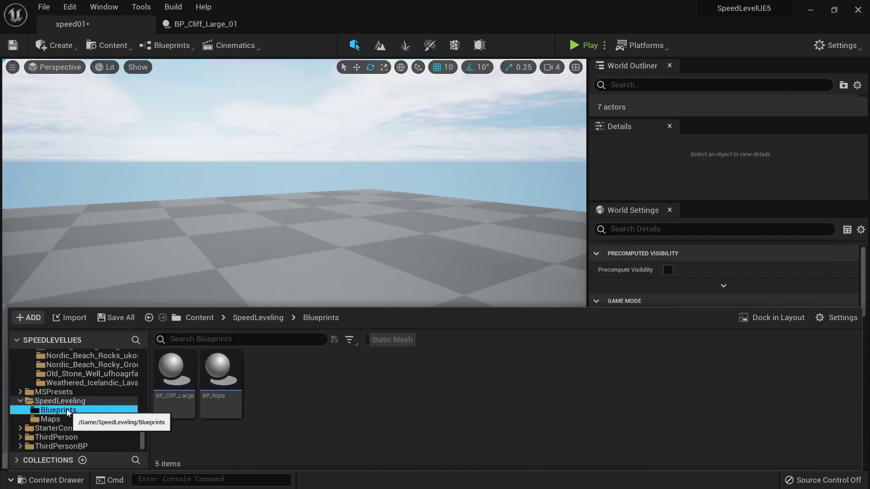
drag(174, 371, 402, 255)
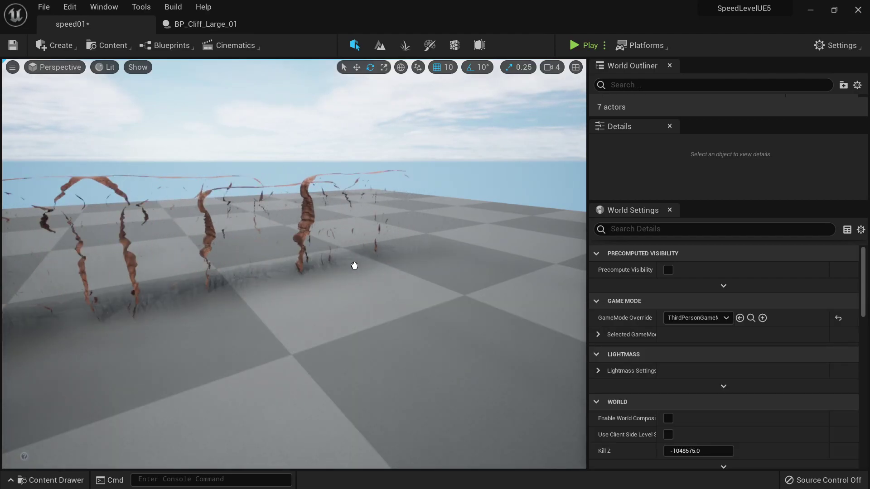
mouse_move(354, 266)
mouse_down()
mouse_move(313, 232)
mouse_move(319, 272)
mouse_move(398, 265)
mouse_move(354, 271)
mouse_up()
mouse_move(354, 271)
right_down()
mouse_move(335, 290)
mouse_move(354, 270)
right_up()
key(w)
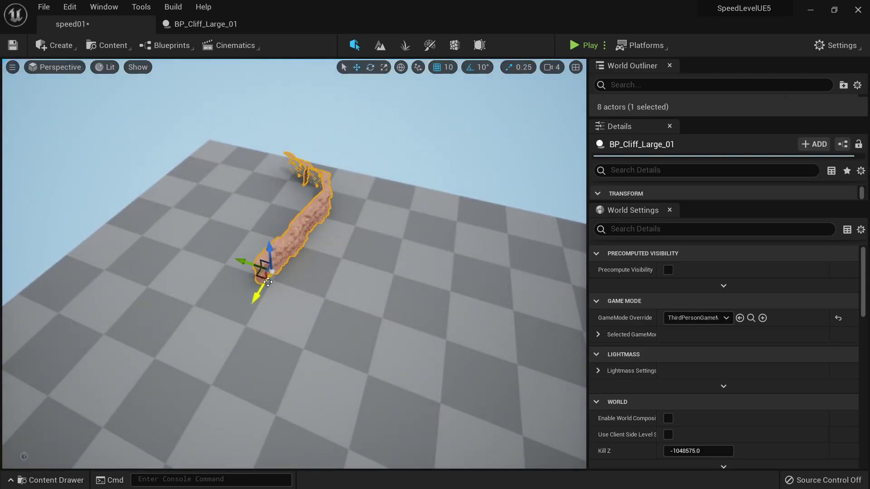
drag(251, 283, 173, 355)
mouse_move(257, 345)
right_down()
mouse_move(235, 371)
mouse_move(258, 344)
right_up()
- Create a rotated copy of the cliff wall and move it to the first wall's bent far end to extend the curve
key(e)
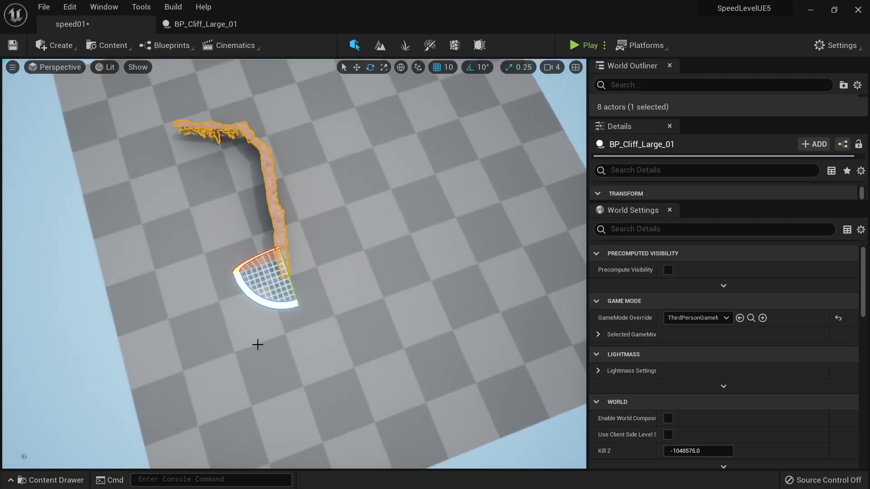
alt+drag(267, 298, 173, 163)
key(w)
- Duplicate the second cliff wall with a new rotation and move the copy to the first wall's open straight end
key(e)
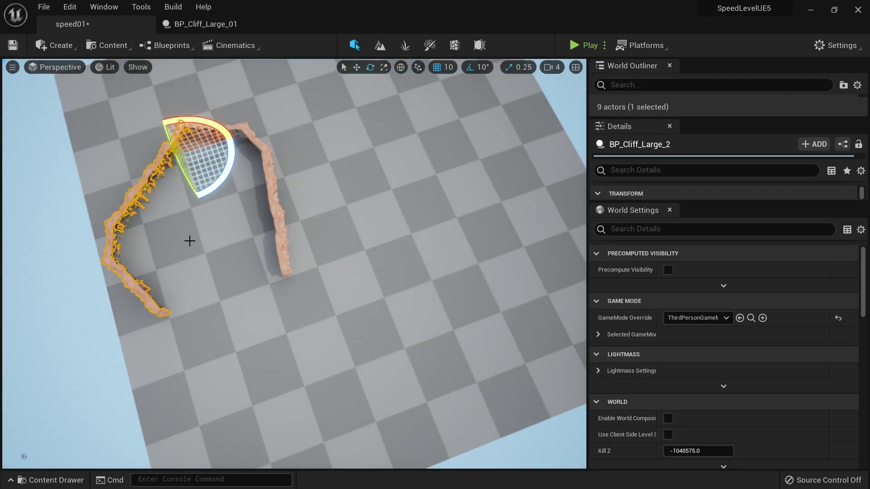
alt+drag(220, 186, 184, 207)
key(w)
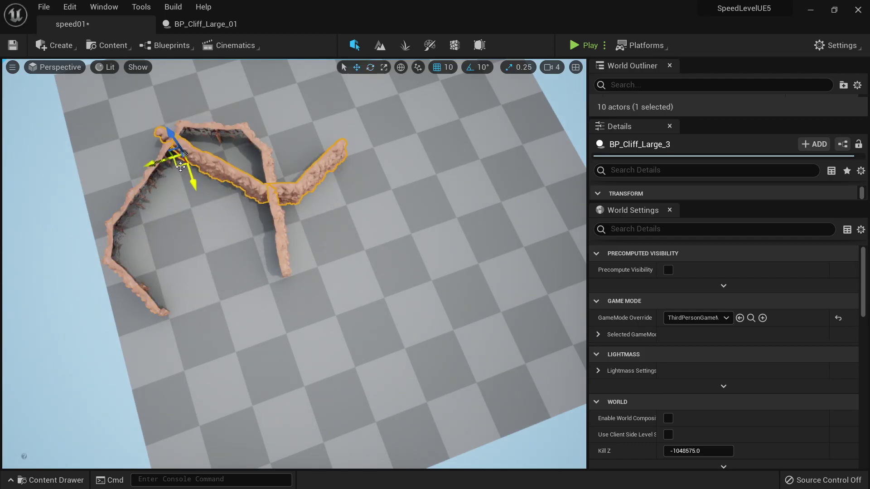
drag(181, 167, 297, 298)
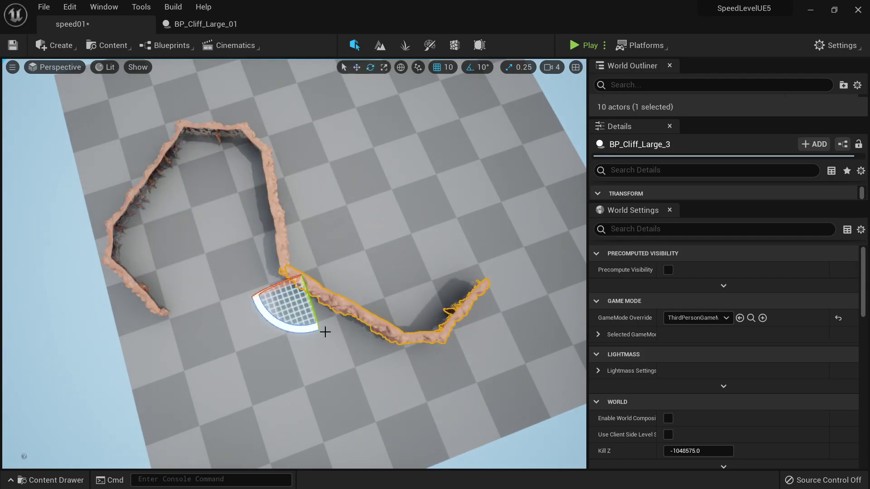
- Turn the third cliff wall around its vertical axis and move it so its bent end meets the first wall's open end
mouse_move(325, 332)
alt+mouse_down()
mouse_move(243, 314)
mouse_move(307, 363)
mouse_move(333, 326)
alt+mouse_up()
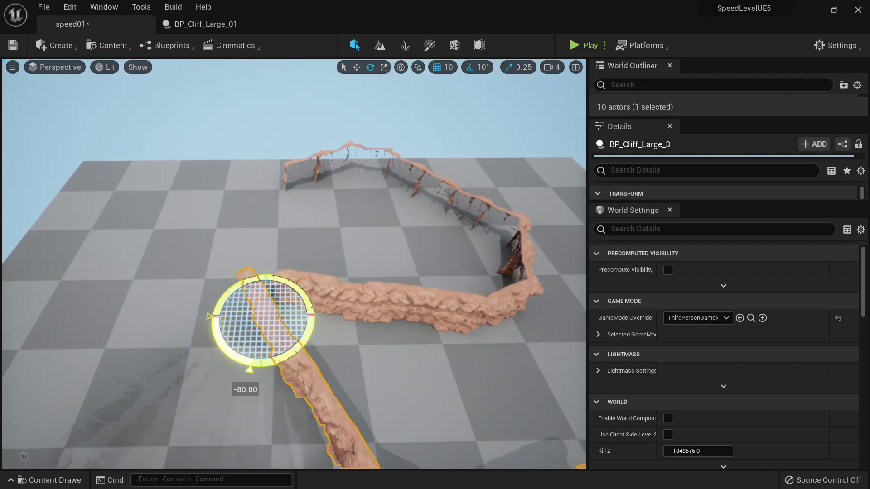
drag(272, 380, 356, 332)
drag(255, 310, 20, 467)
right_drag(20, 455, 20, 467)
right_drag(143, 252, 118, 295)
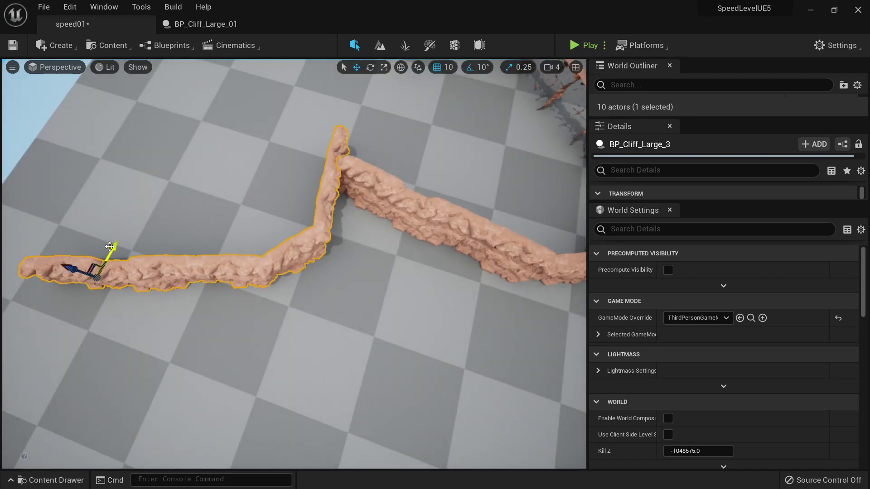
drag(110, 247, 98, 272)
- Play the level from the floor beside the third wall, run along the cliffs to judge their scale, and stop playing
right_drag(114, 378, 163, 379)
key(w)
key(s)
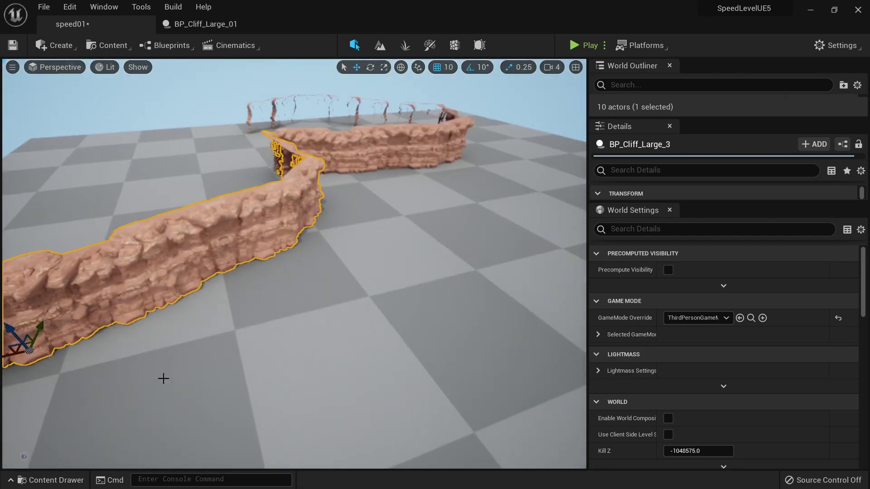
right_click(130, 398)
mouse_move(183, 400)
click(171, 451)
key(w)
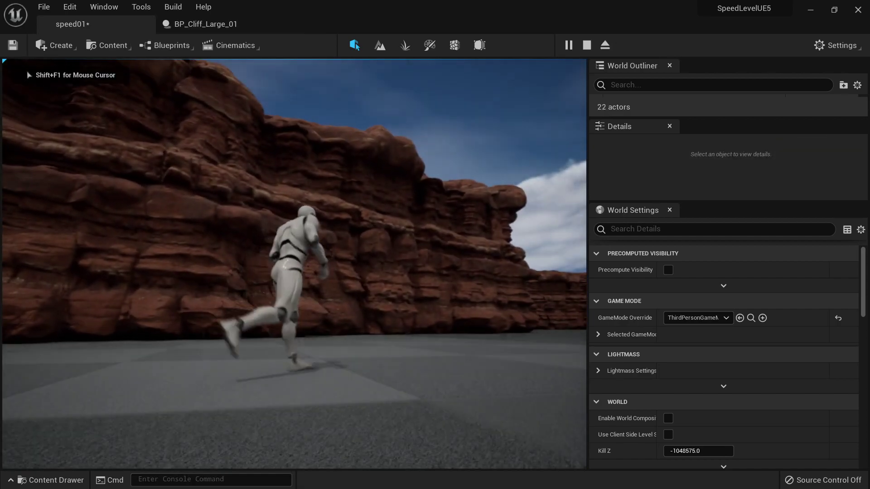
key(Escape)
- Create a rotated copy of the third cliff wall and place it across from it as the opposite side of a canyon passage
key(s)
right_drag(305, 234, 317, 322)
click(200, 294)
key(e)
alt+drag(161, 345, 207, 249)
key(w)
drag(179, 297, 253, 170)
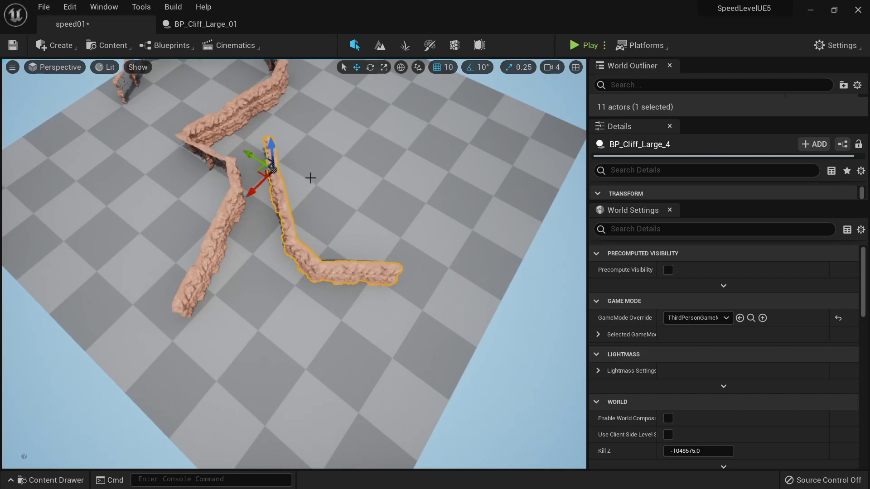
- Duplicate the fourth cliff wall and place the rotated copy beyond its far end, opposite the first wall, to continue the canyon side
right_drag(311, 178, 322, 204)
key(e)
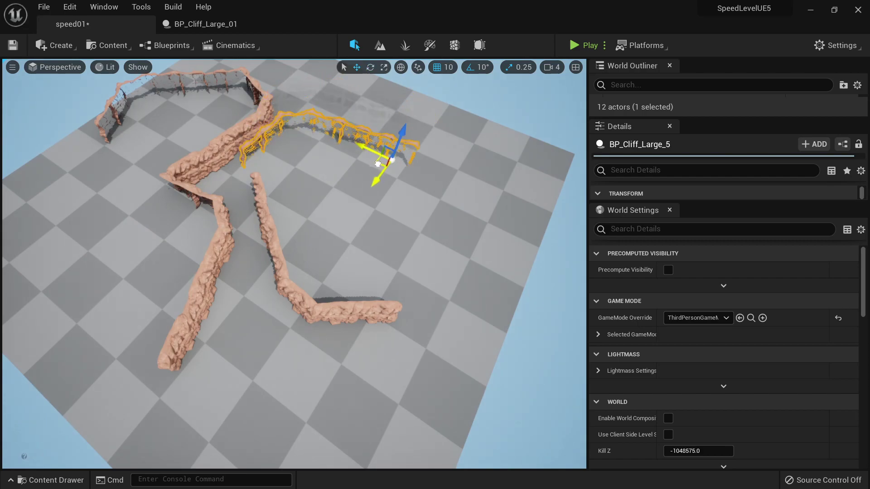
mouse_move(353, 282)
right_down()
mouse_move(317, 290)
mouse_move(352, 282)
mouse_move(347, 349)
mouse_move(330, 317)
mouse_move(330, 245)
mouse_move(347, 290)
right_up()
key(Escape)
- Play the level from the canyon floor, run through the winding passage between the cliff walls, and stop playing
key(w)
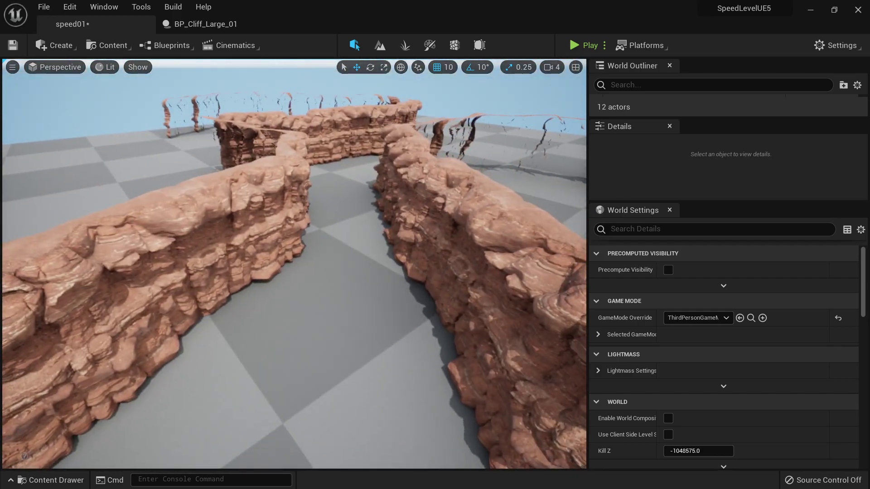
right_click(302, 446)
click(335, 457)
click(341, 338)
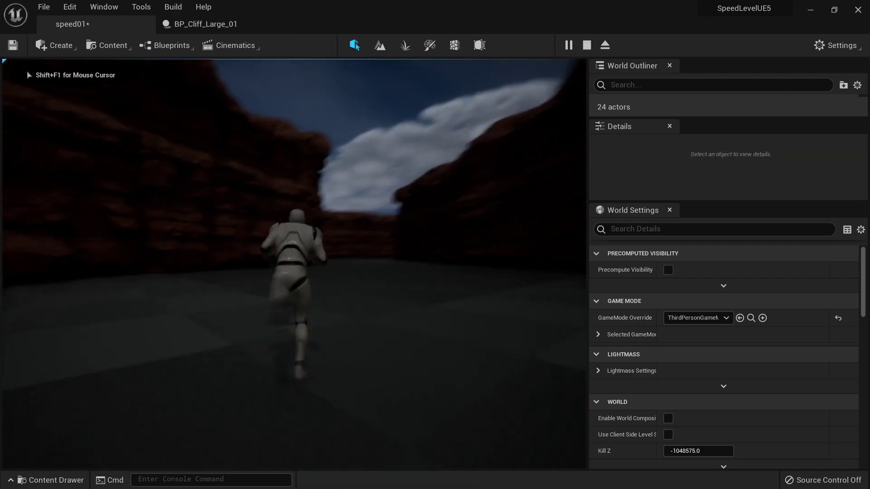
key(w)
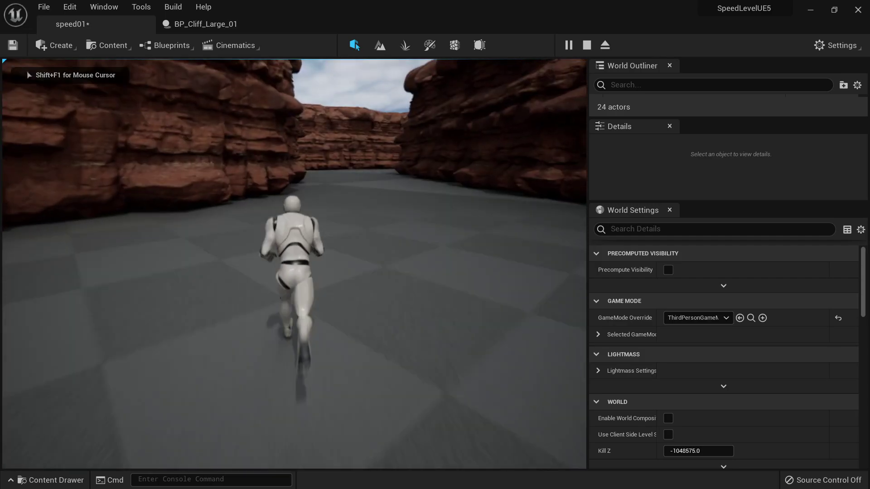
key(d)
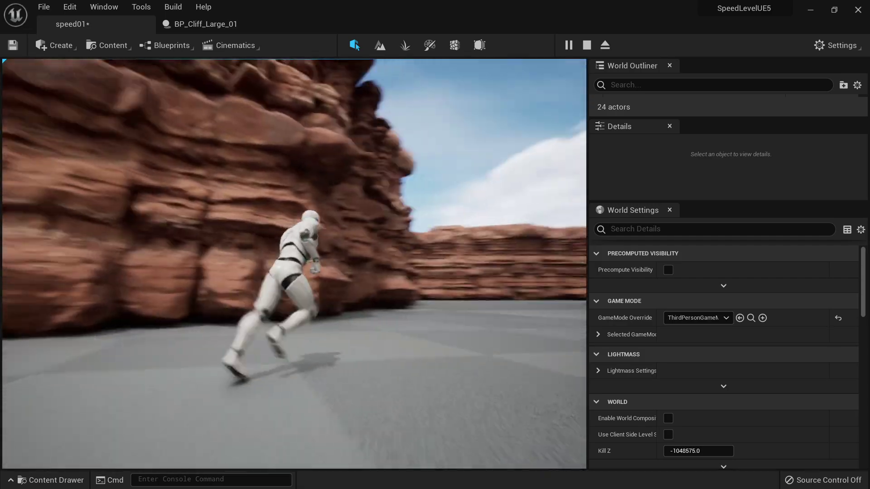
key(d)
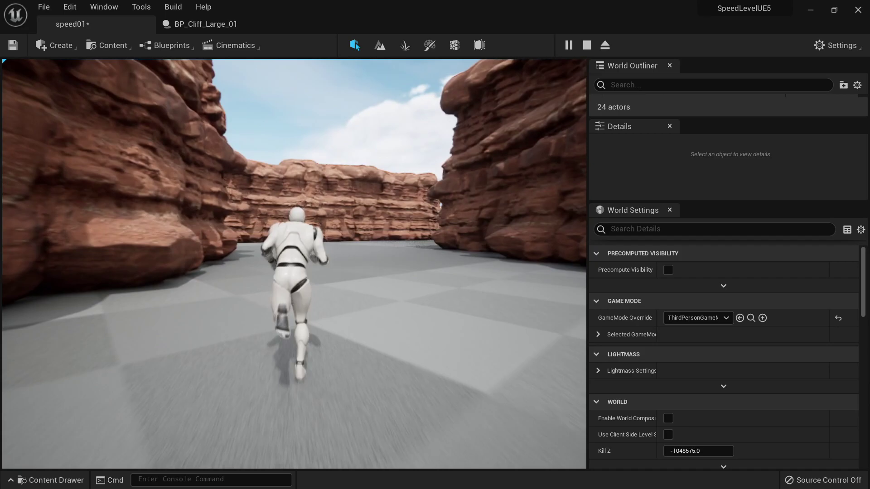
key(d)
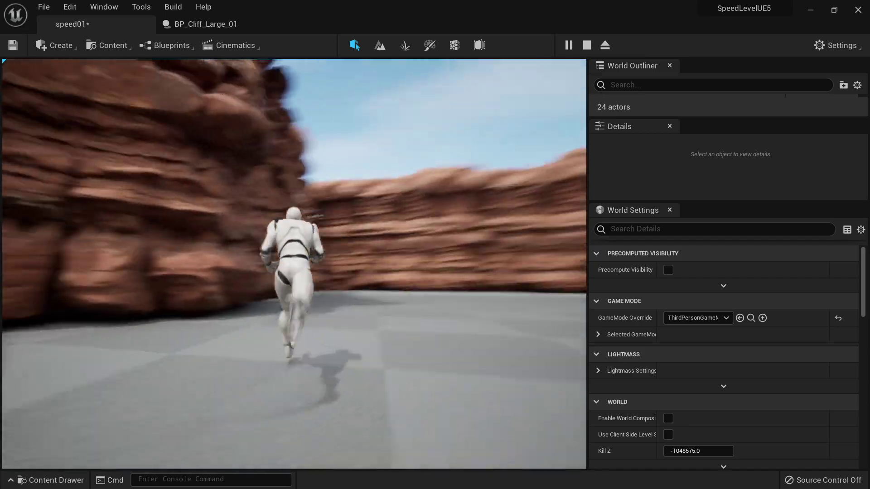
key(d)
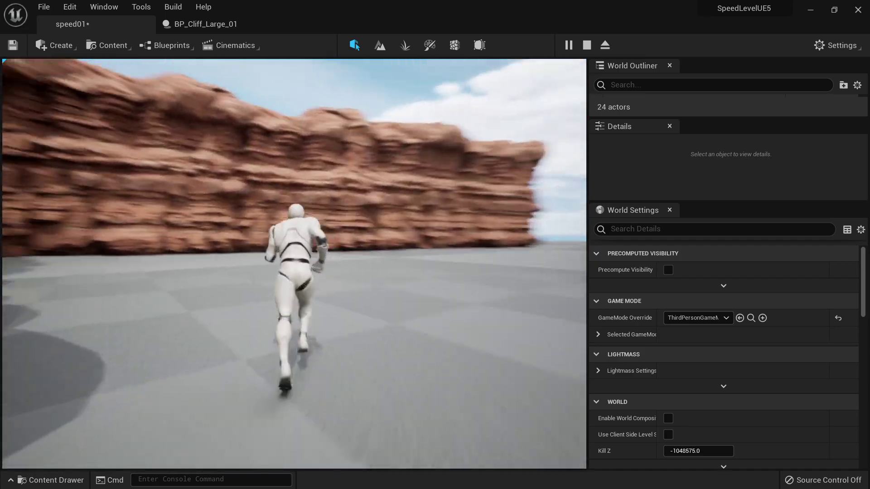
key(d)
key(Escape)
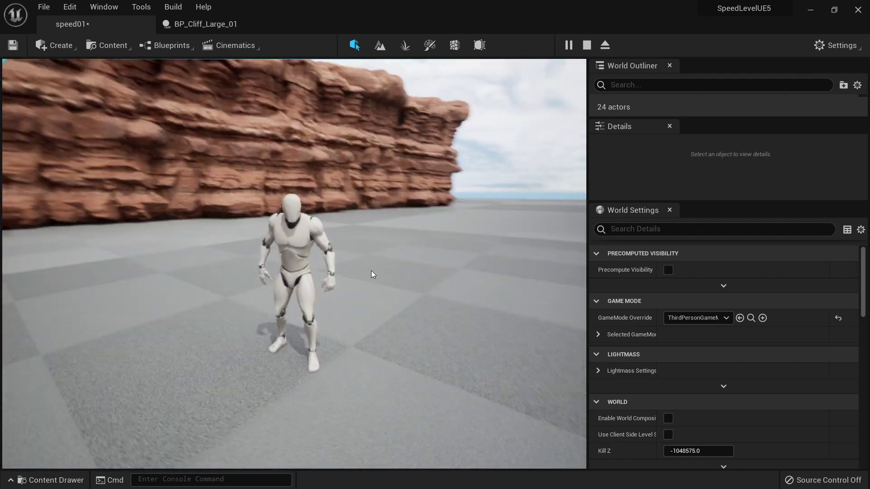
- Play the level from the floor between the facing cliff walls, run along the passage, and stop playing
key(Escape)
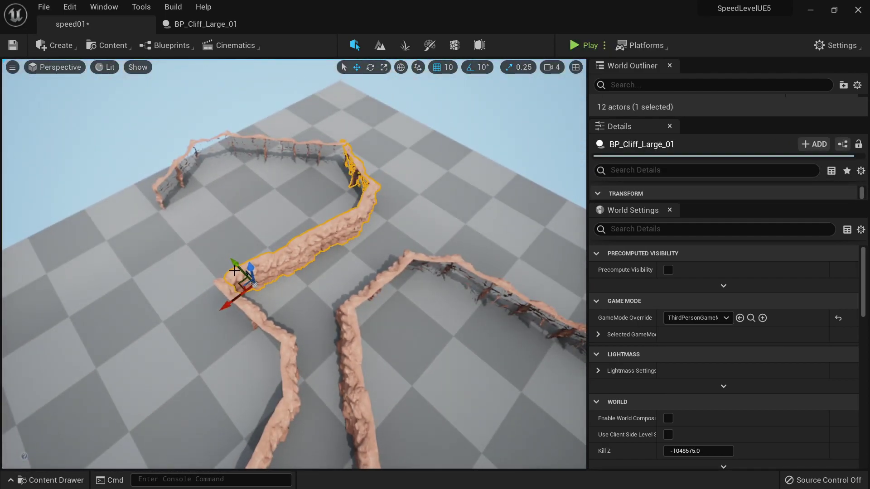
right_drag(235, 271, 251, 271)
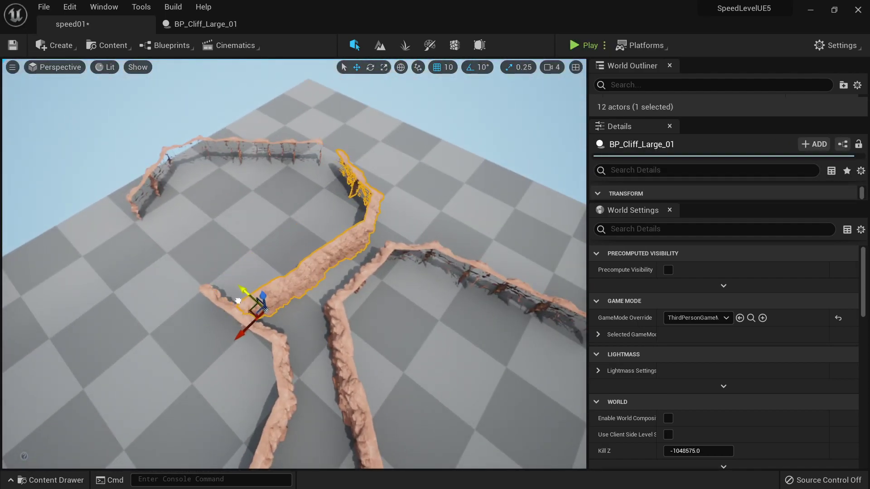
key(w)
right_drag(237, 303, 332, 380)
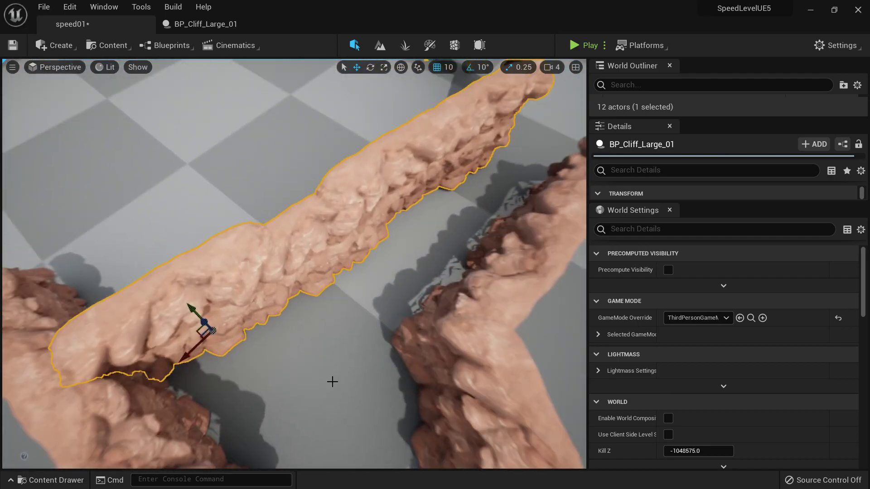
right_click(332, 380)
click(354, 347)
key(alt+p)
key(w)
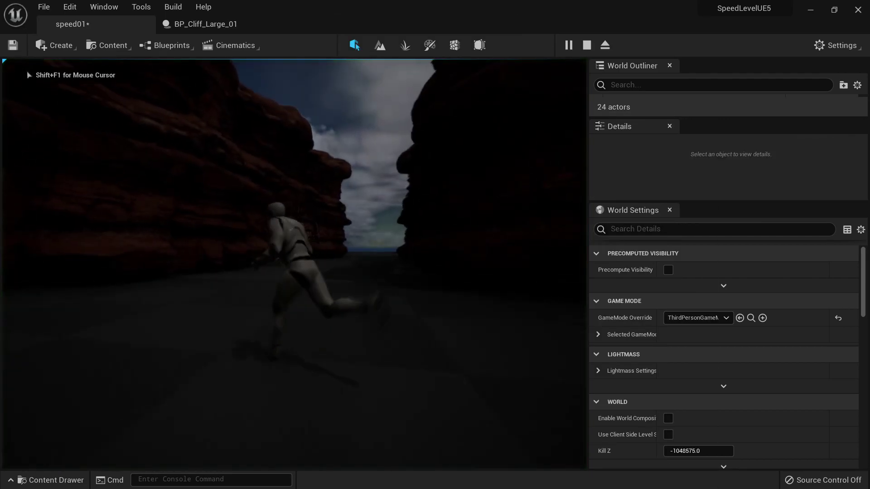
key(Escape)
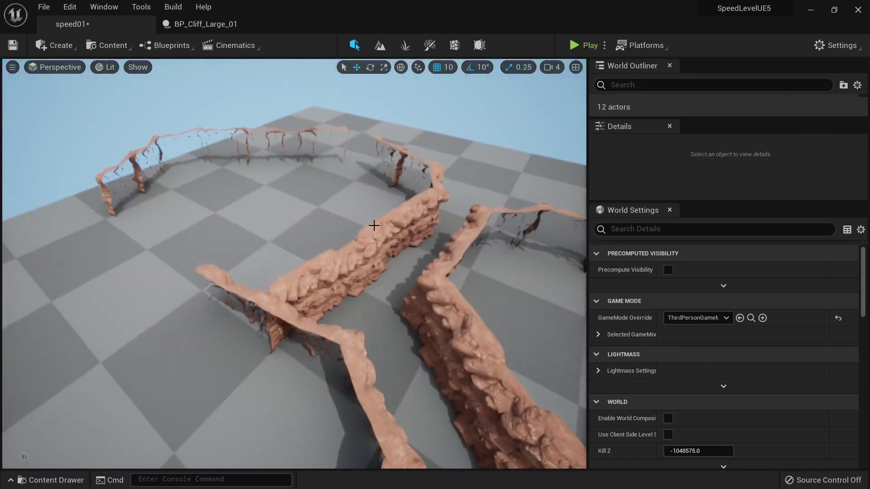
- Add an eighth instance to the mesh in BP_Cliff_Large_01 at location 7256.901, -4774.22, 0 with Z rotation -86.4, and compile
click(373, 226)
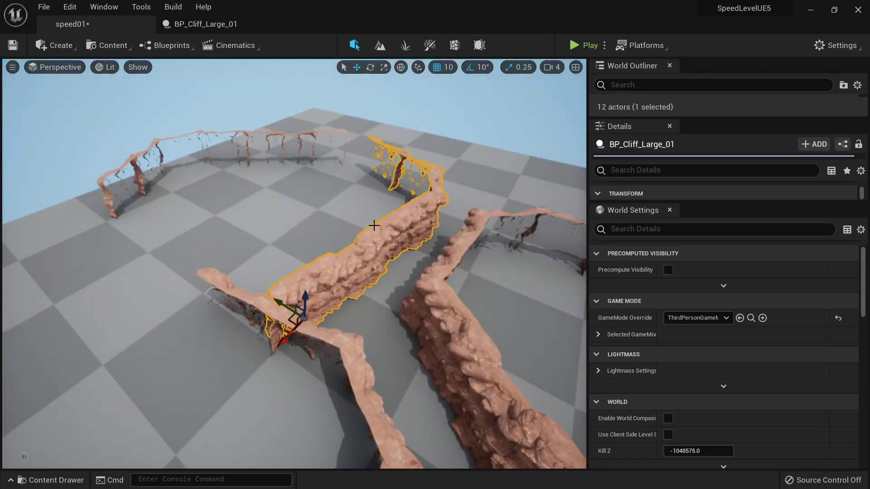
scroll(373, 227, up, 5)
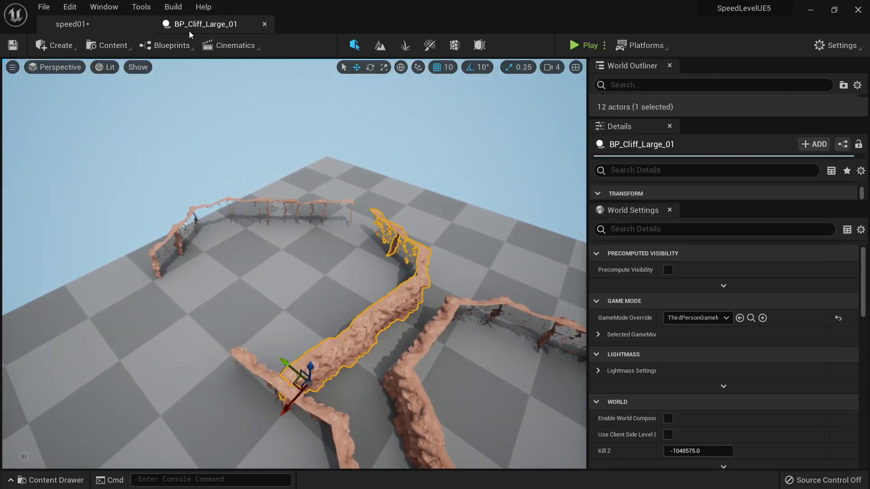
click(189, 34)
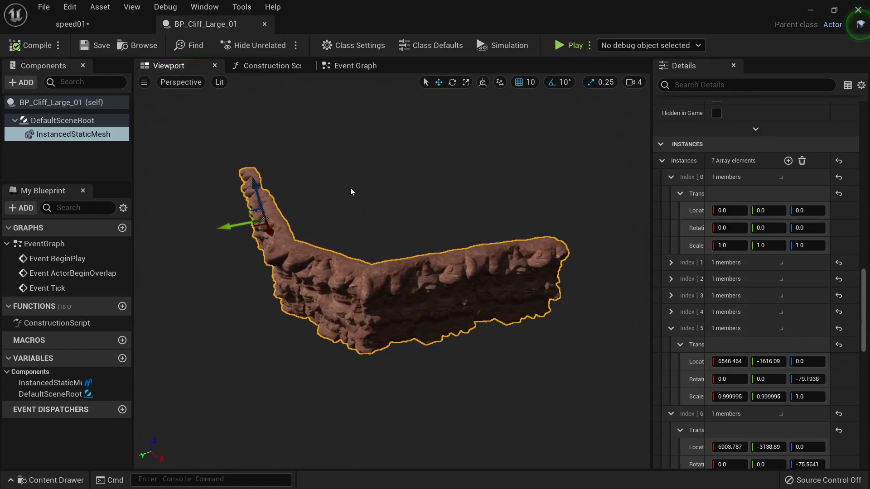
right_drag(473, 249, 503, 294)
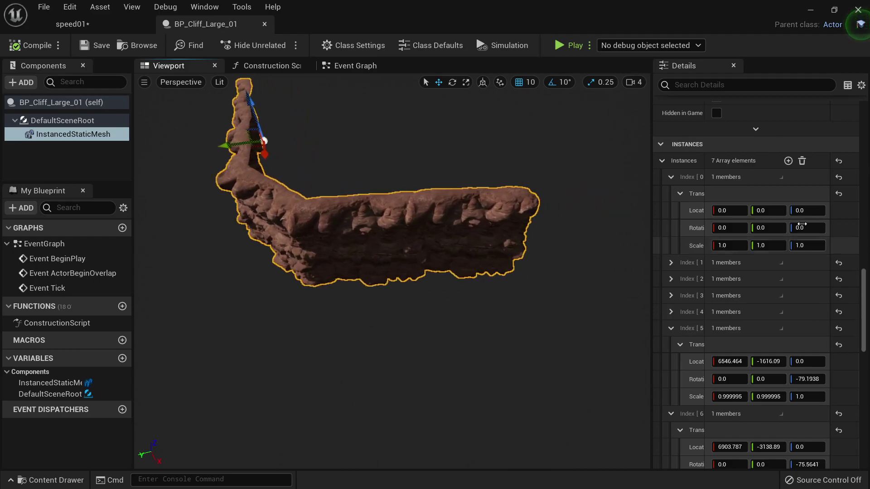
scroll(752, 213, down, 10)
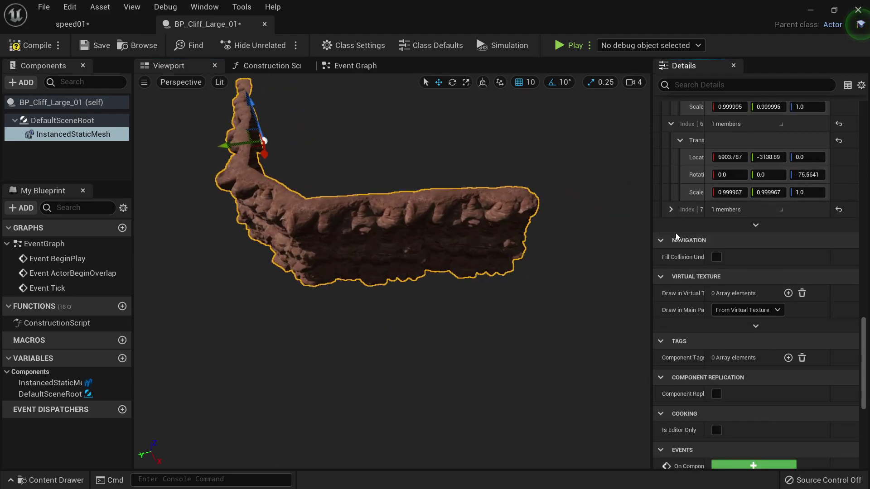
click(670, 209)
click(679, 226)
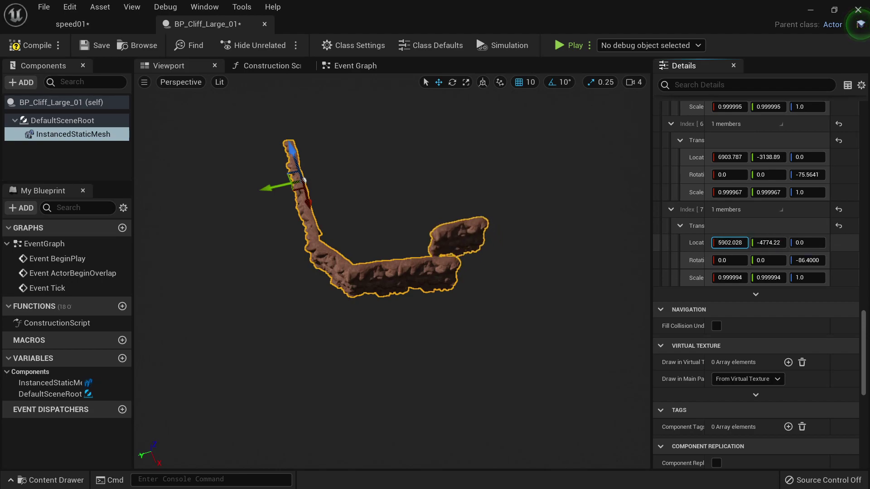
drag(729, 243, 770, 242)
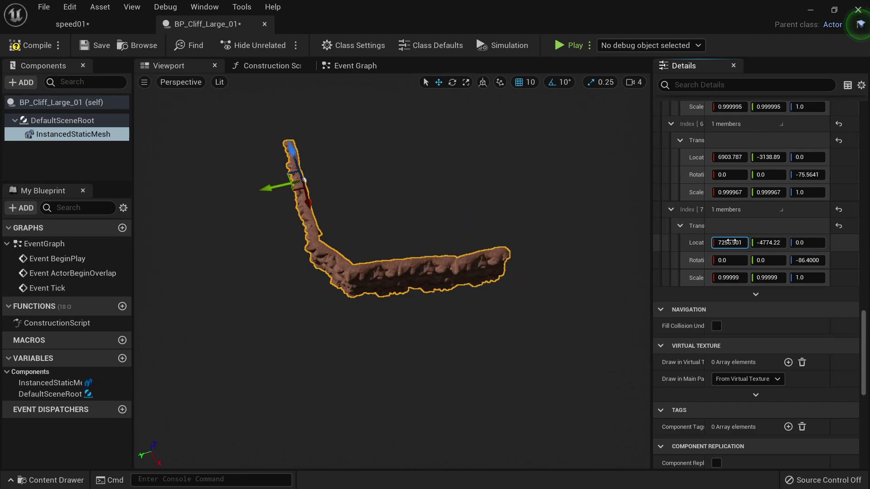
mouse_move(504, 279)
right_down()
mouse_move(466, 299)
mouse_move(505, 278)
right_up()
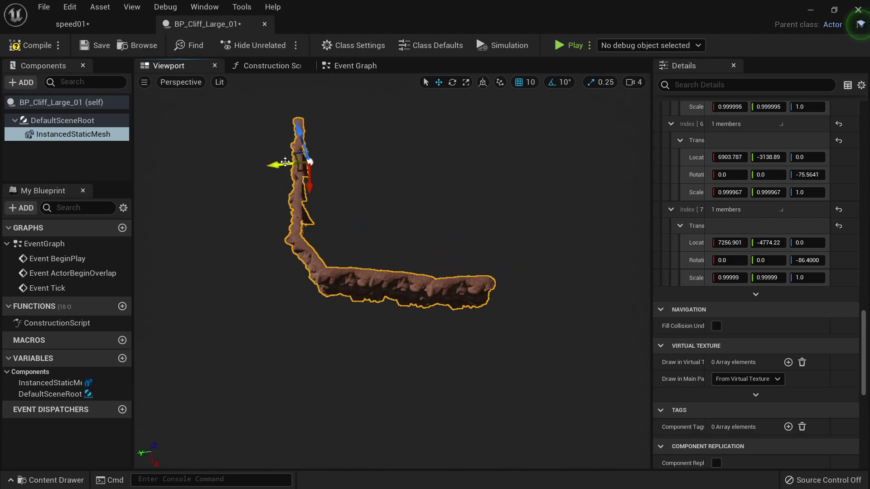
click(38, 46)
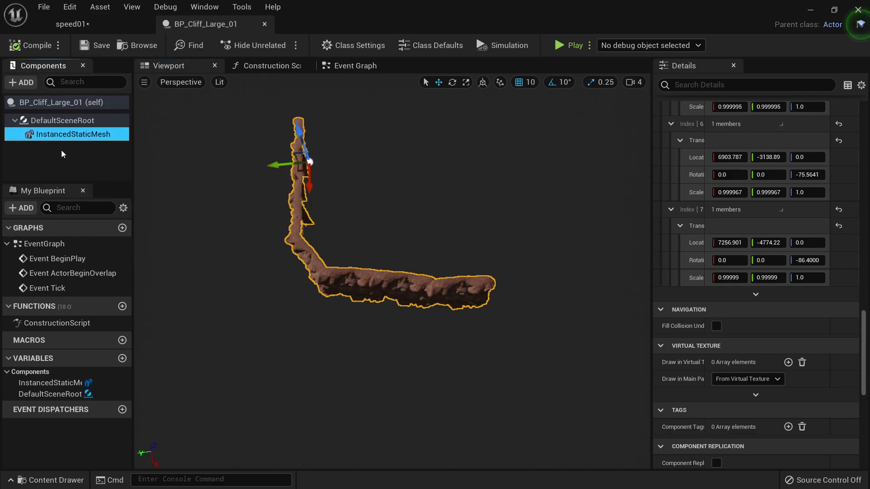
- Try to offset a duplicate of the InstancedStaticMesh component in the blueprint, undo the move, and delete the duplicate
right_click(71, 137)
mouse_move(74, 169)
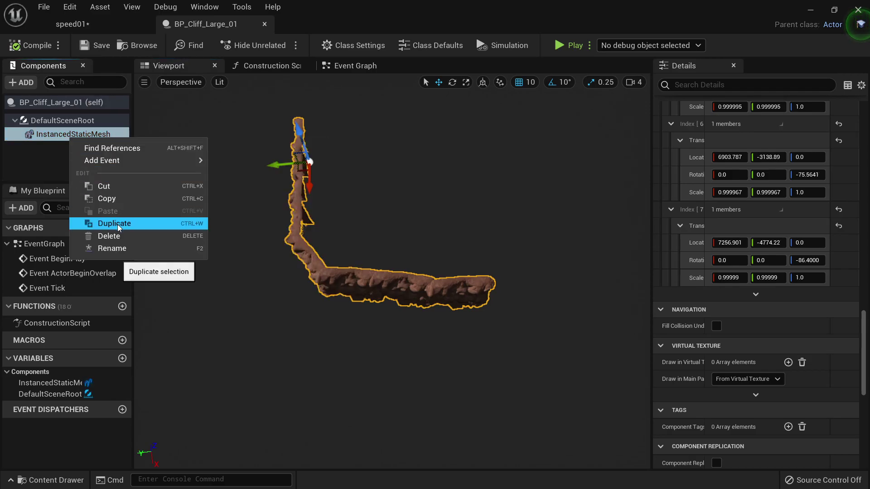
click(113, 224)
click(105, 155)
click(107, 149)
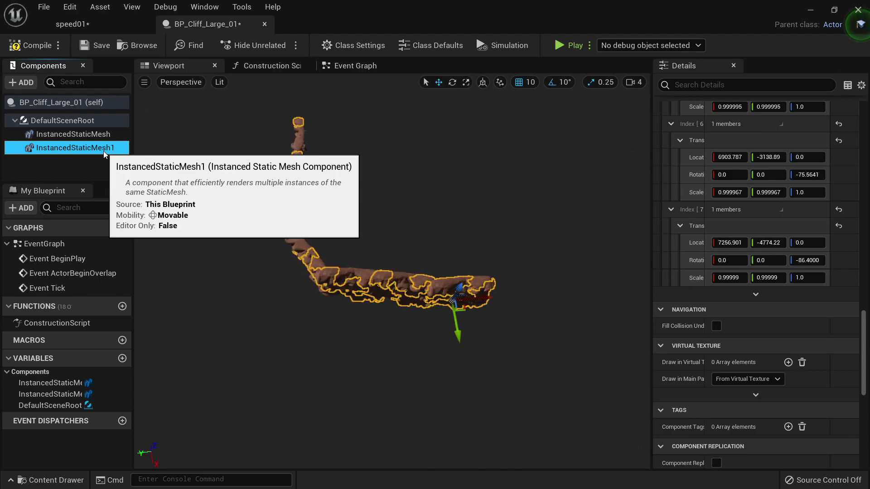
scroll(754, 309, up, 5)
scroll(754, 310, up, 15)
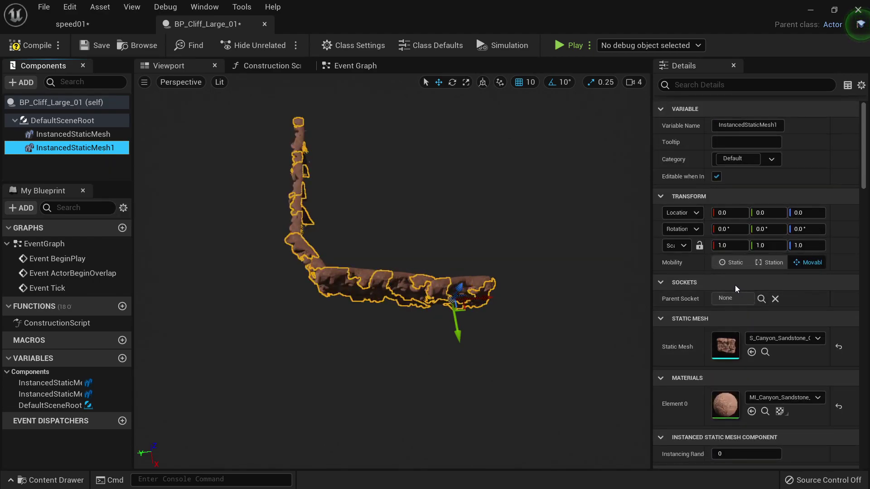
drag(463, 297, 542, 297)
key(ctrl+z)
click(105, 148)
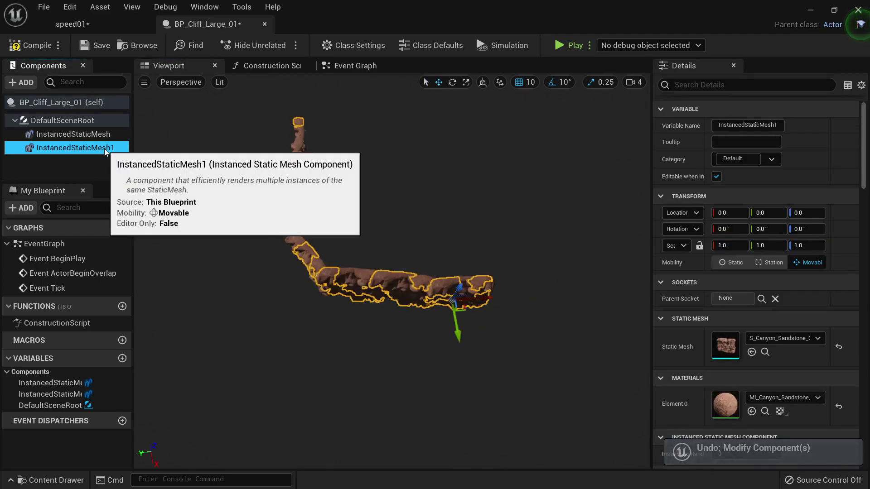
key(Delete)
- Examine the component types that can be added to the blueprint, looking for one to group the rock meshes
click(20, 84)
text(rock)
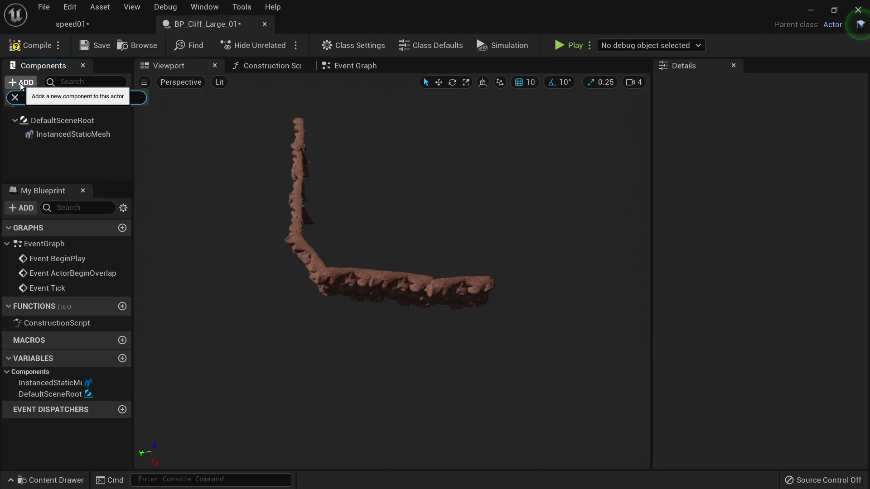
key(BackSpace)
key(BackSpace)
key(BackSpace)
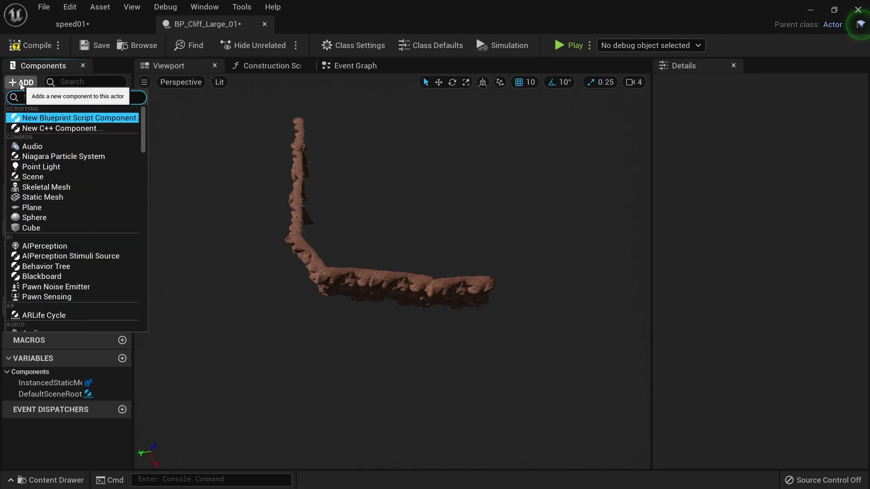
scroll(64, 244, down, 3)
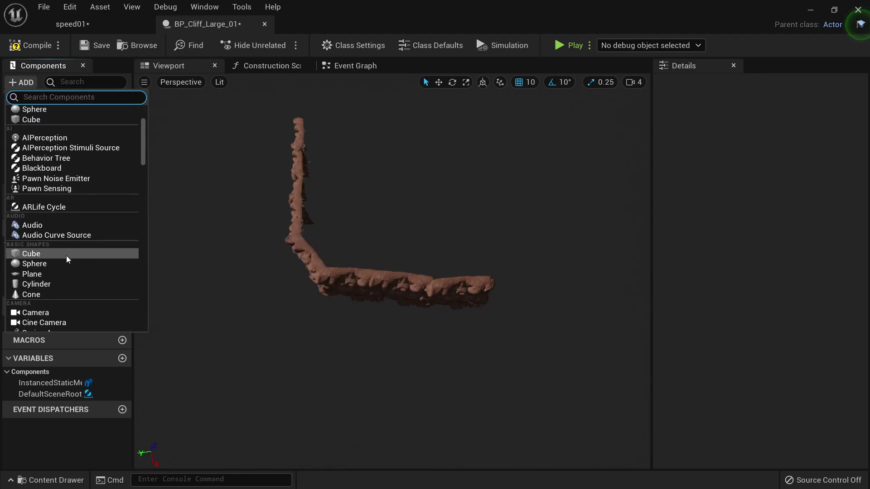
scroll(67, 259, down, 3)
scroll(59, 240, down, 5)
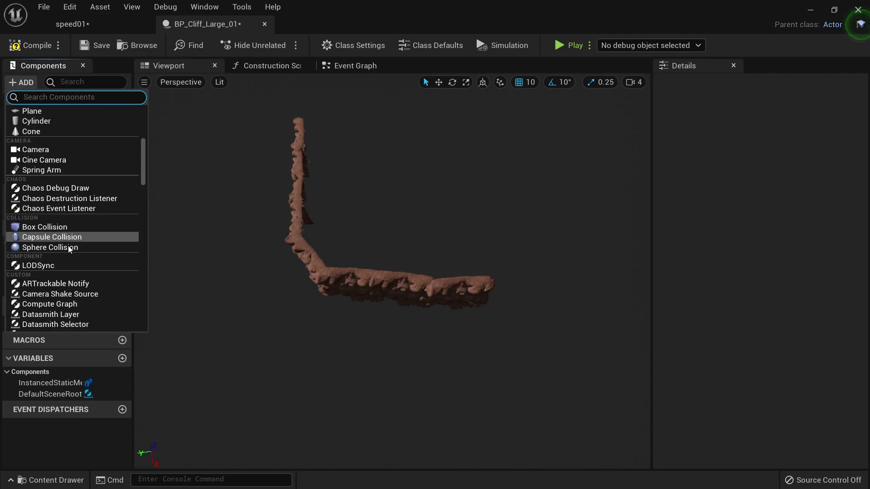
scroll(69, 249, down, 15)
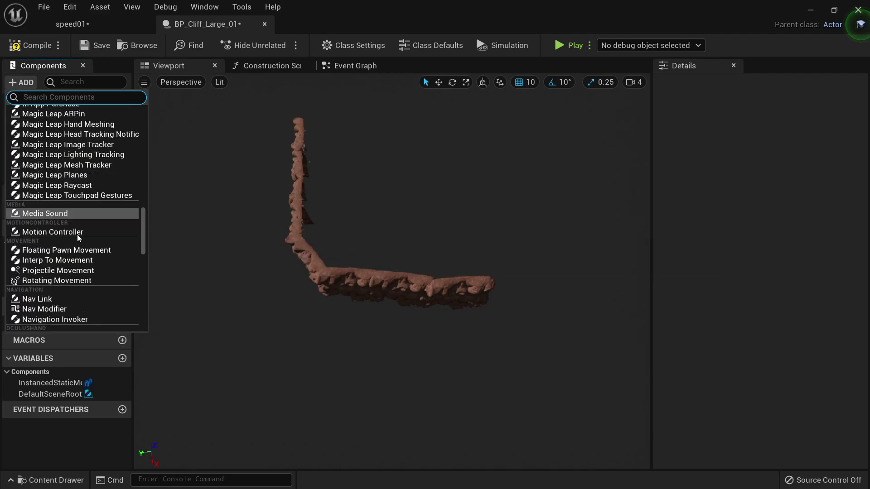
scroll(78, 238, down, 15)
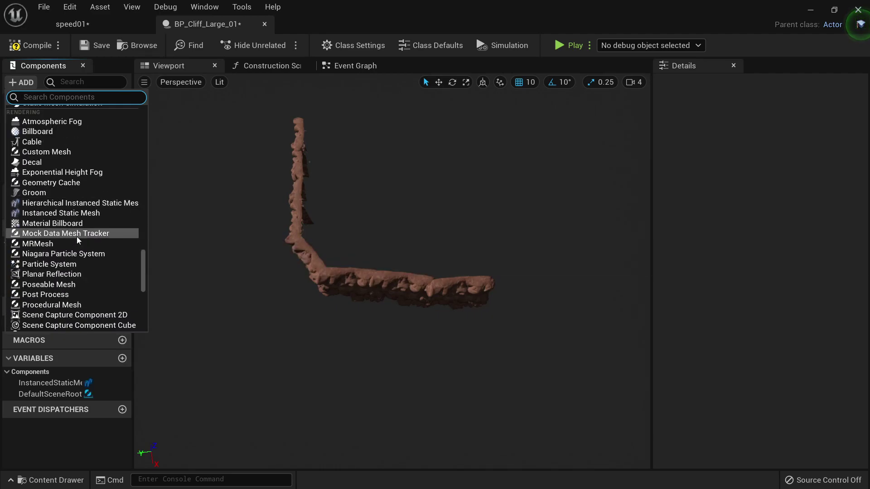
scroll(67, 262, down, 5)
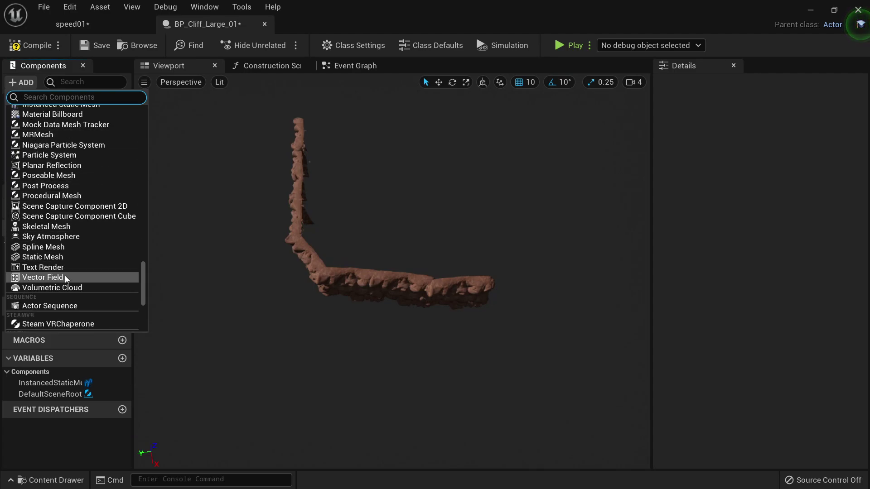
scroll(68, 276, down, 5)
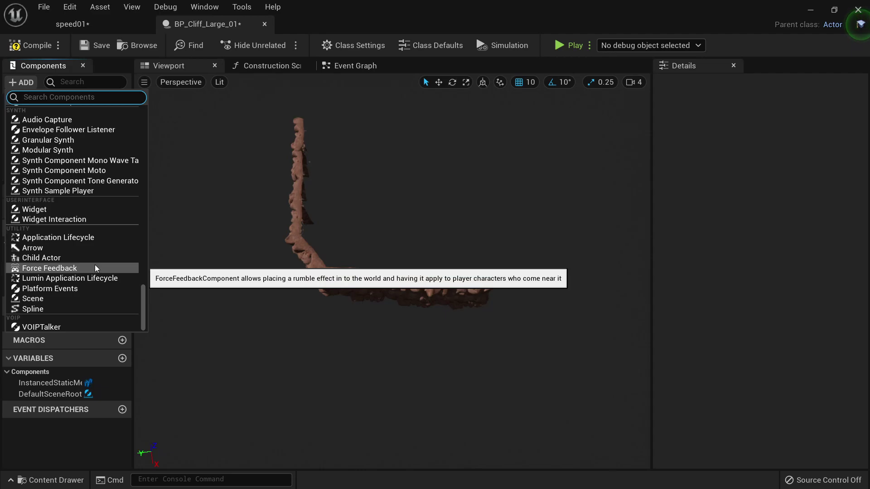
scroll(100, 265, up, 3)
click(272, 267)
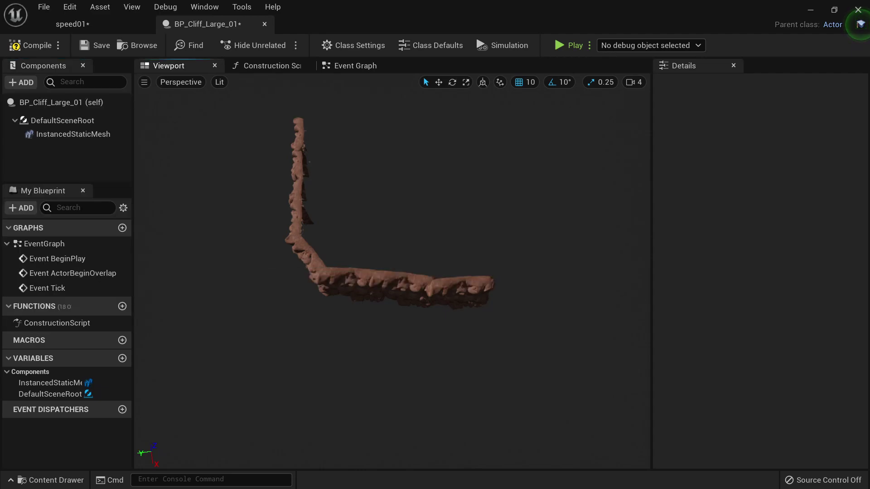
- Add a Scene component beneath the default root of the cliff blueprint
click(68, 134)
click(62, 120)
click(59, 102)
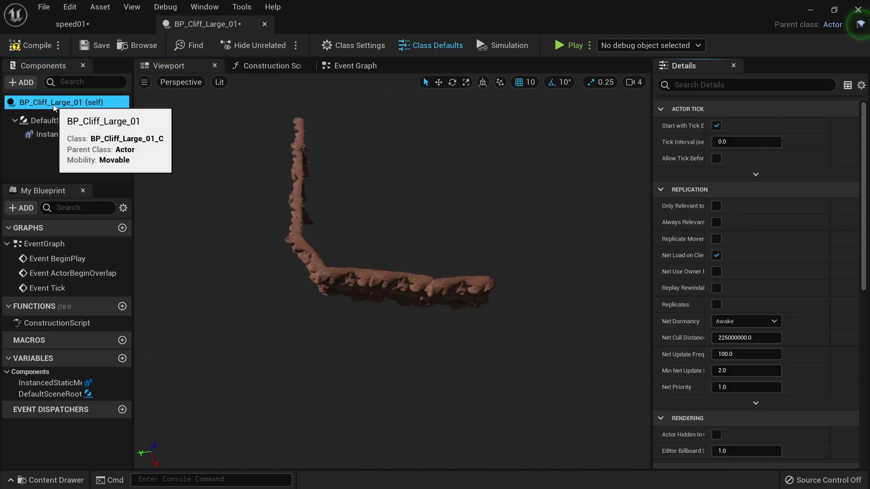
right_click(54, 104)
click(26, 85)
text(scene)
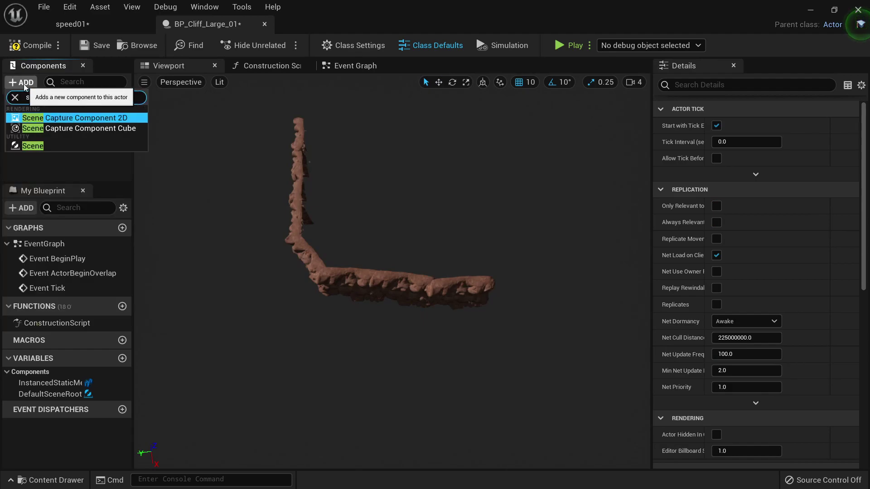
key(Down)
key(Return)
click(40, 163)
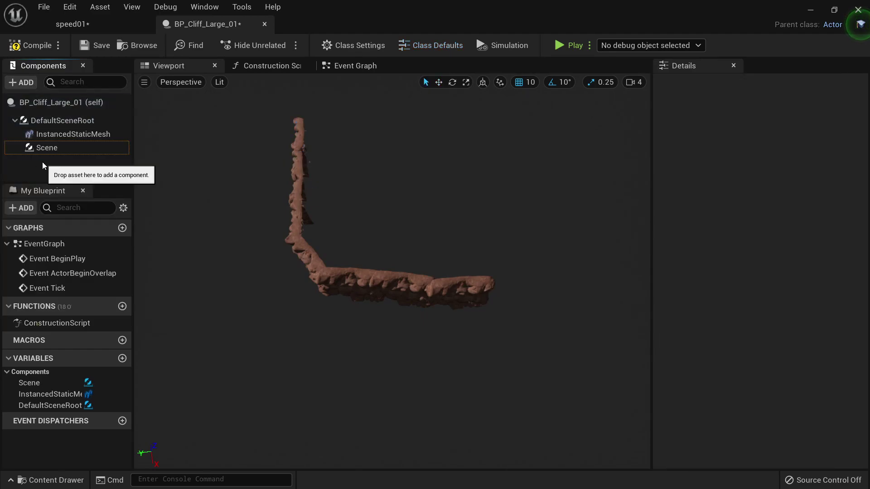
- Duplicate the InstancedStaticMesh component with its default name and make the copy a child of the Scene component
click(66, 139)
key(ctrl+d)
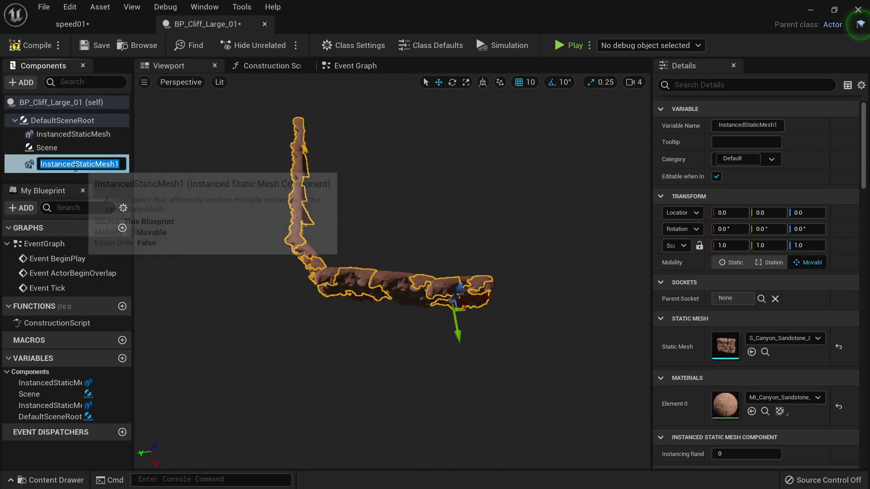
key(Return)
drag(78, 168, 63, 149)
- Shift the Scene component to Y -5180 and rotate it to about -170° around Z
click(64, 148)
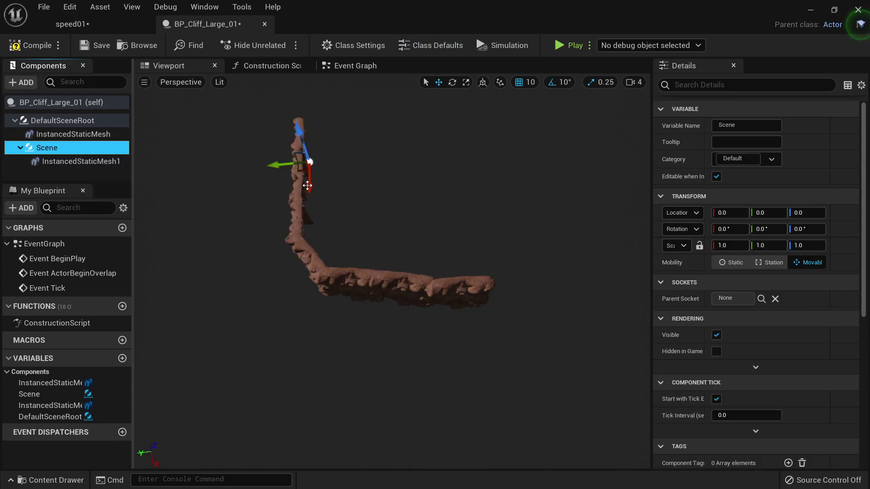
drag(278, 169, 425, 119)
key(e)
right_drag(426, 198, 503, 170)
key(w)
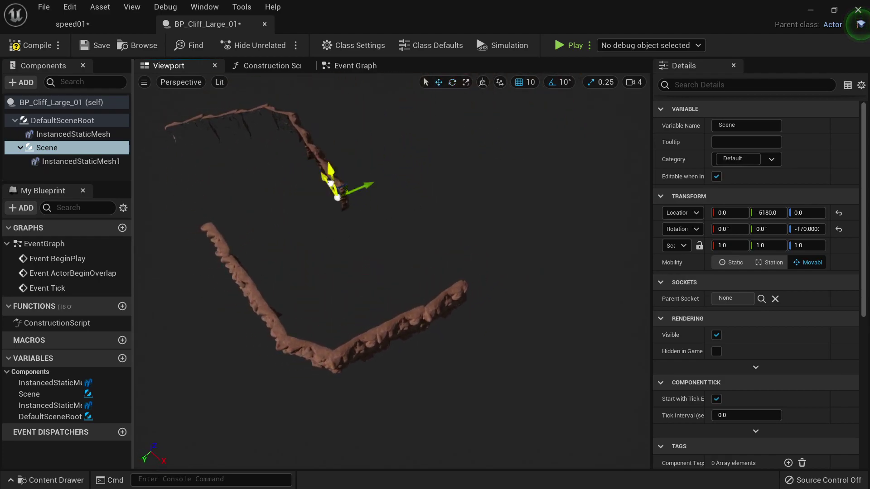
- Reposition the Scene component so its duplicated cliff wall lies opposite the original wall and curves around to meet its far end
drag(330, 183, 477, 263)
right_drag(476, 263, 432, 240)
right_drag(512, 331, 511, 330)
right_drag(414, 318, 415, 318)
drag(415, 318, 427, 335)
right_drag(427, 335, 426, 339)
- Add a ninth instance to the duplicated cliff wall's instanced mesh component
click(355, 305)
right_drag(354, 305, 355, 306)
scroll(747, 363, down, 3)
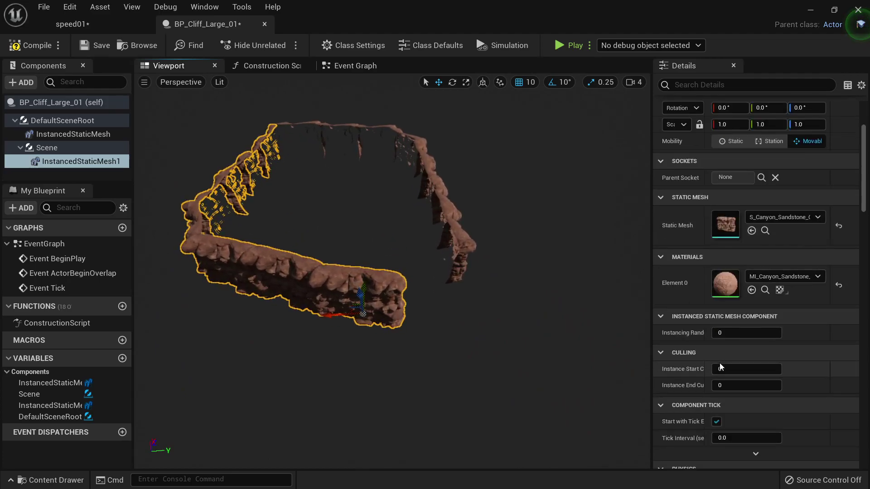
scroll(720, 363, down, 10)
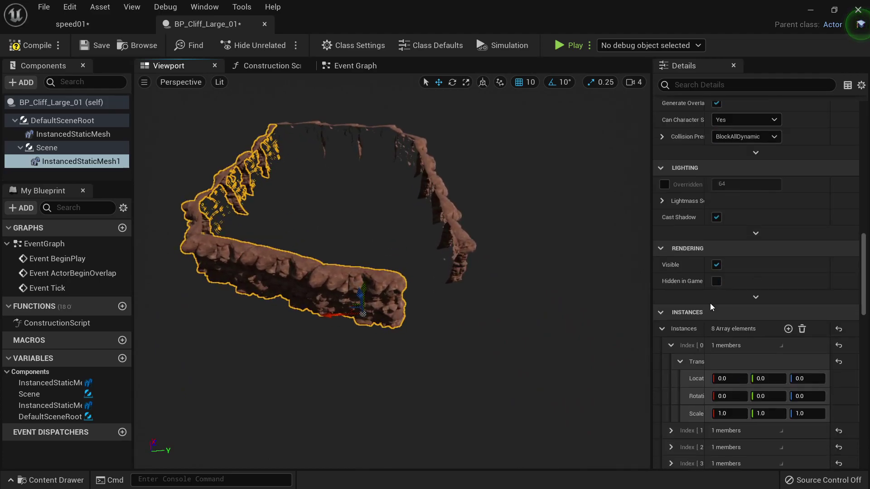
scroll(716, 308, down, 10)
scroll(785, 318, up, 4)
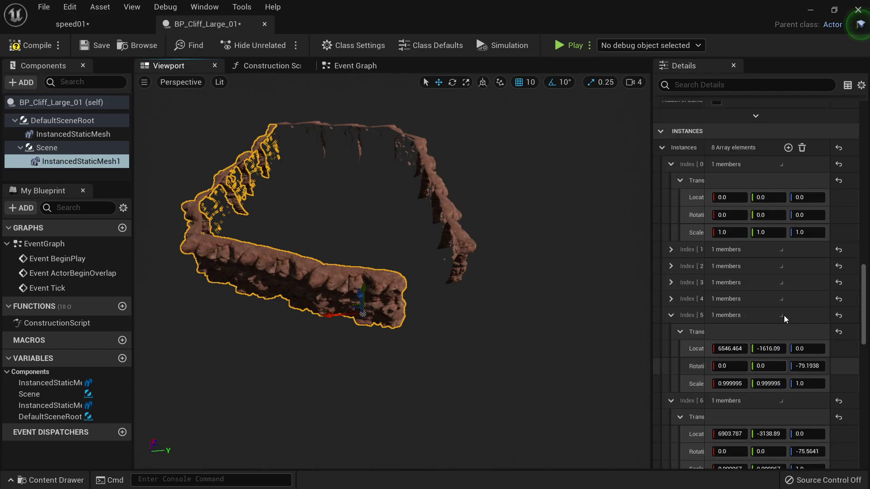
scroll(785, 319, up, 4)
click(788, 311)
- Place the new instance at index 8 at X about 6678 and rotate it to about -122.4° around Z
scroll(760, 361, down, 3)
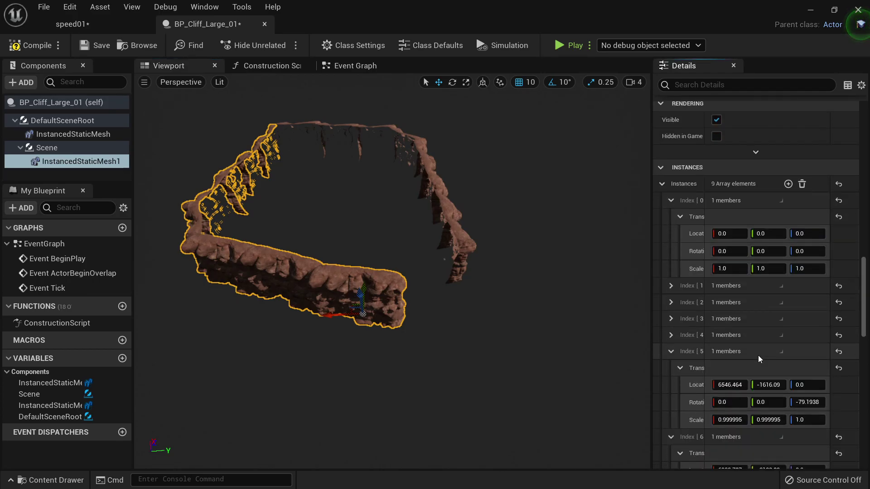
scroll(760, 359, down, 10)
scroll(697, 322, up, 3)
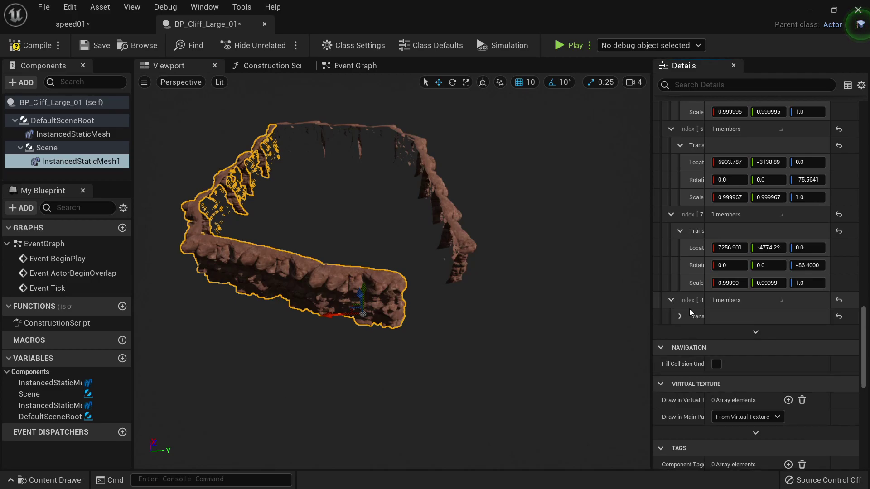
click(680, 316)
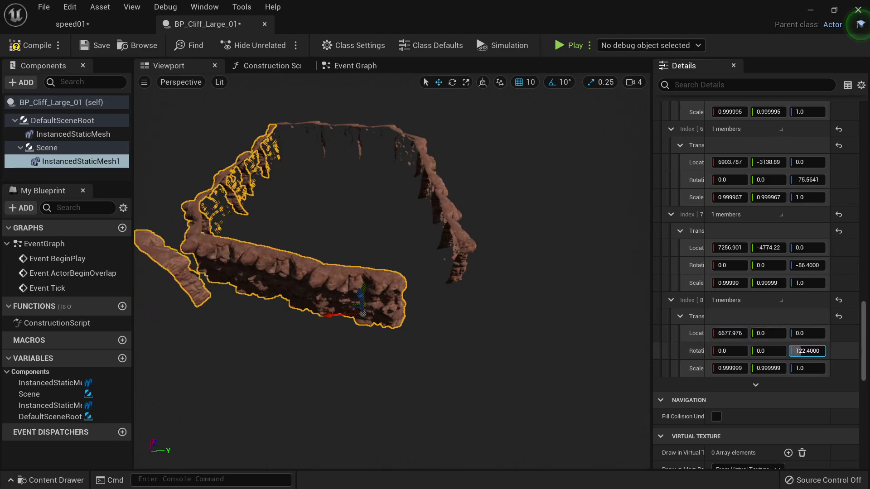
text(-)
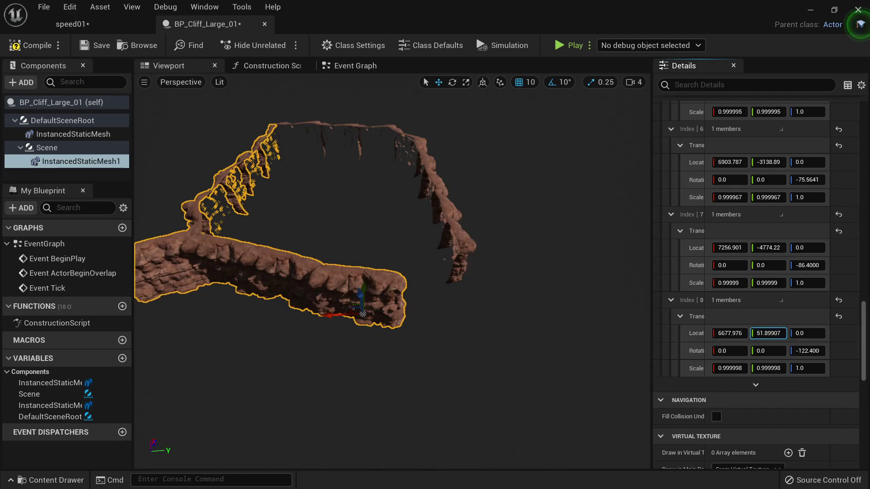
- Try Y locations of 0, 2000 and -2000 for the instance at index 8
drag(734, 335, 698, 335)
right_drag(521, 272, 528, 278)
key(s)
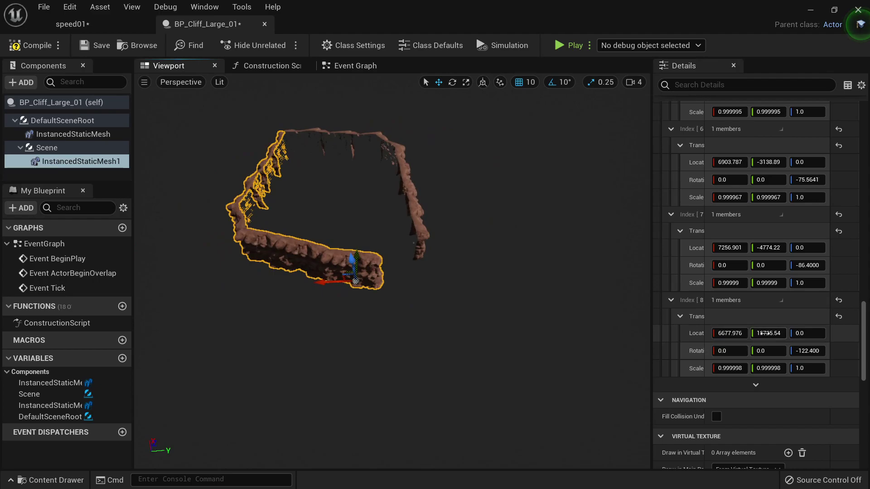
click(766, 333)
key(Return)
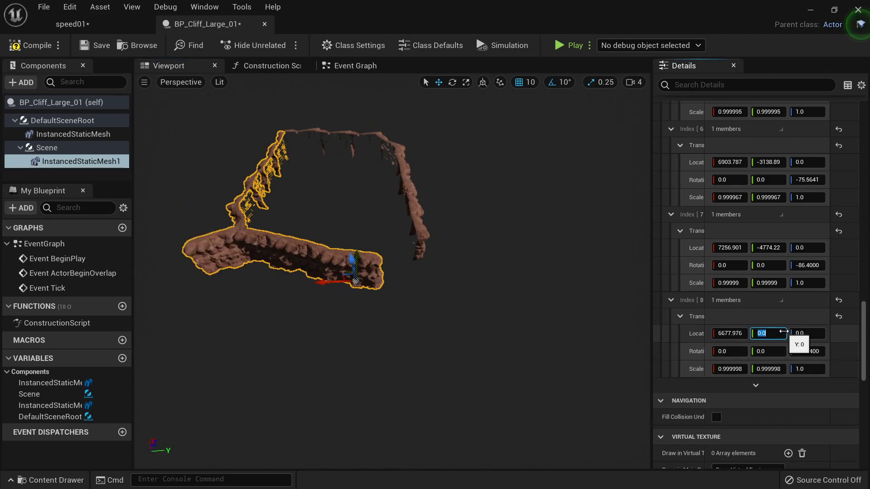
drag(786, 334, 787, 334)
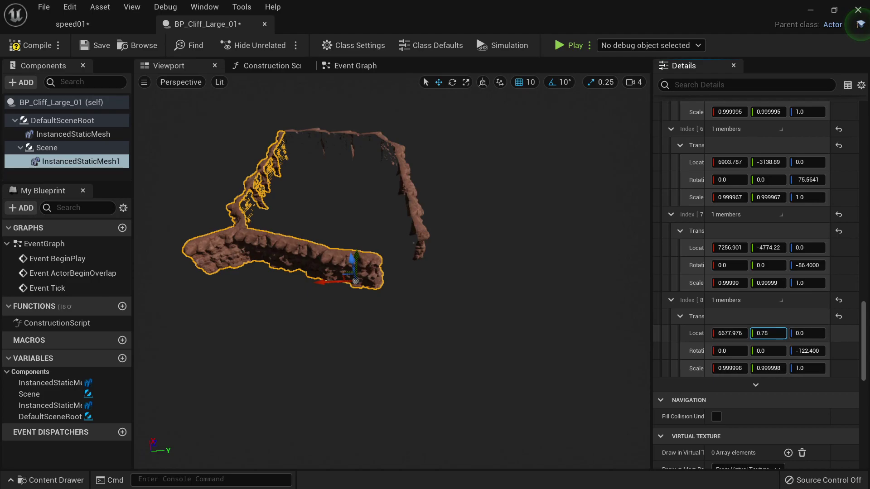
drag(785, 333, 734, 340)
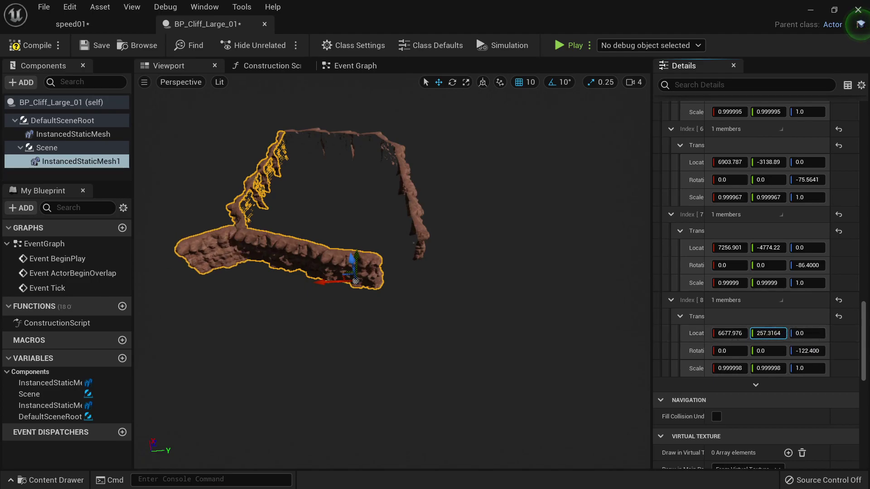
click(770, 333)
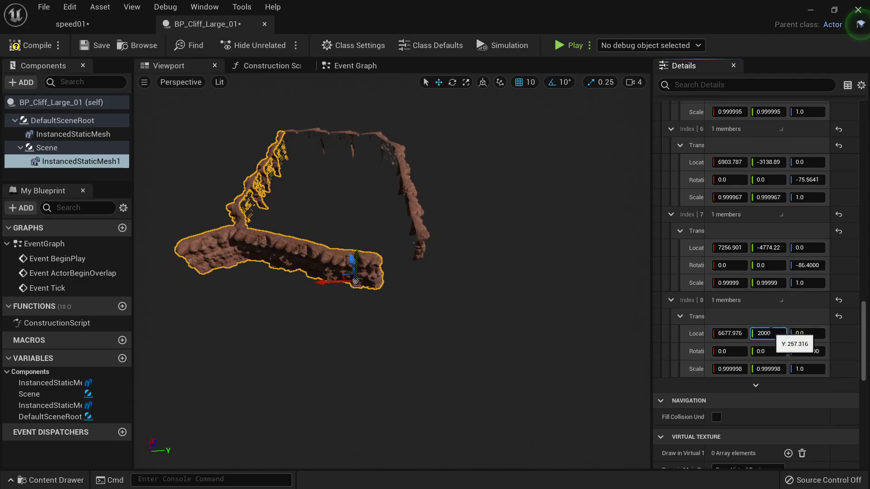
key(Return)
text(-2000)
key(Return)
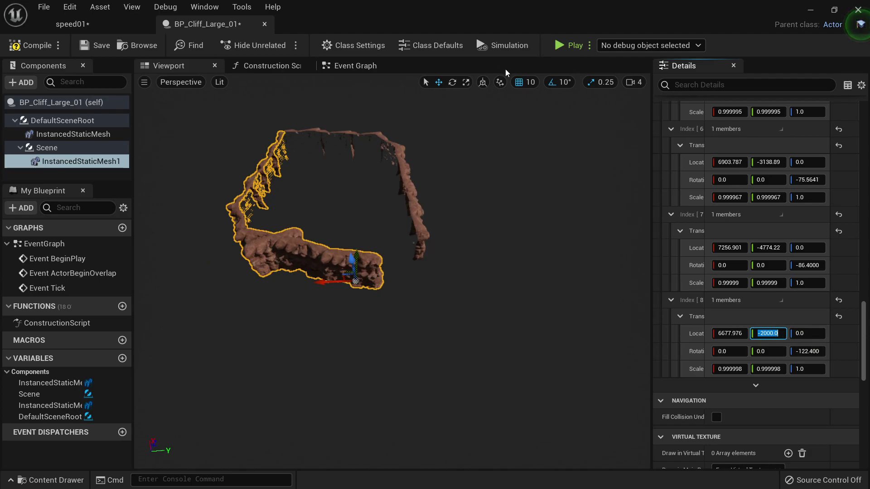
- With grid snapping turned off, move the index 8 instance to Y about -6402.8 and rotate it to about -133.2° around Z
click(518, 82)
drag(780, 335, 697, 334)
drag(407, 226, 298, 231)
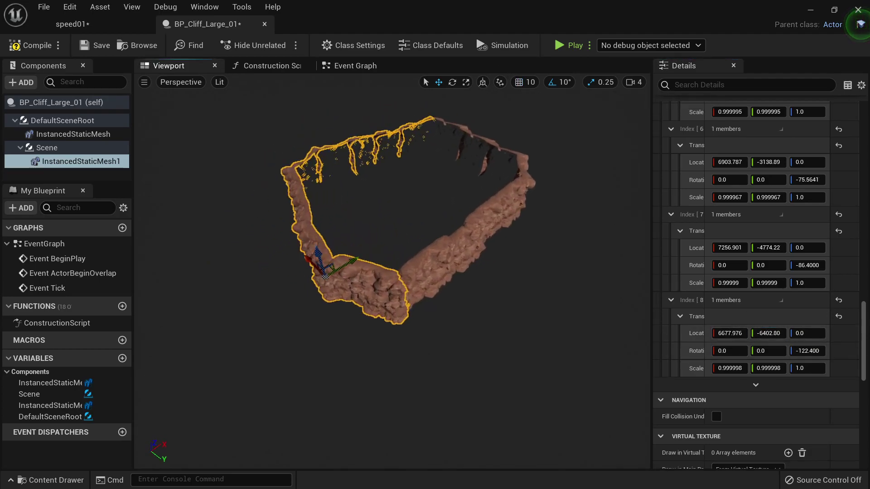
right_drag(299, 231, 312, 247)
drag(797, 354, 852, 355)
right_drag(306, 299, 630, 249)
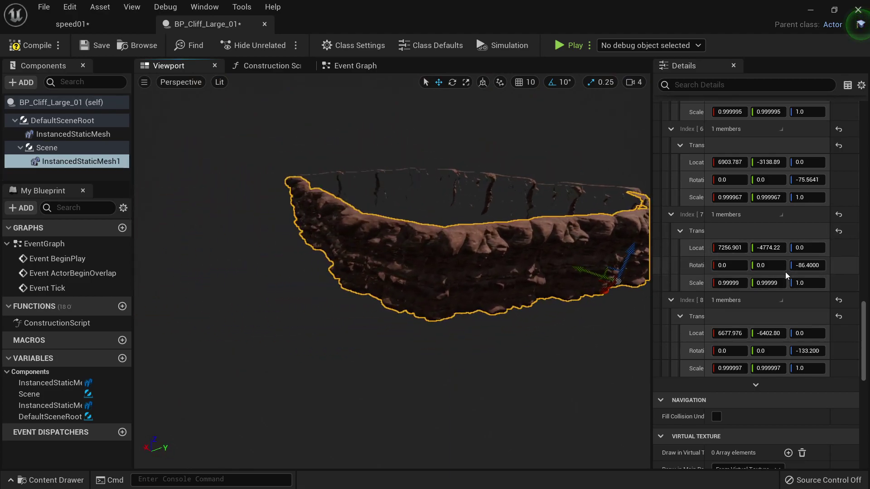
- Try a Z scale of 2.0 on the index 7 instance of the duplicated wall
click(766, 284)
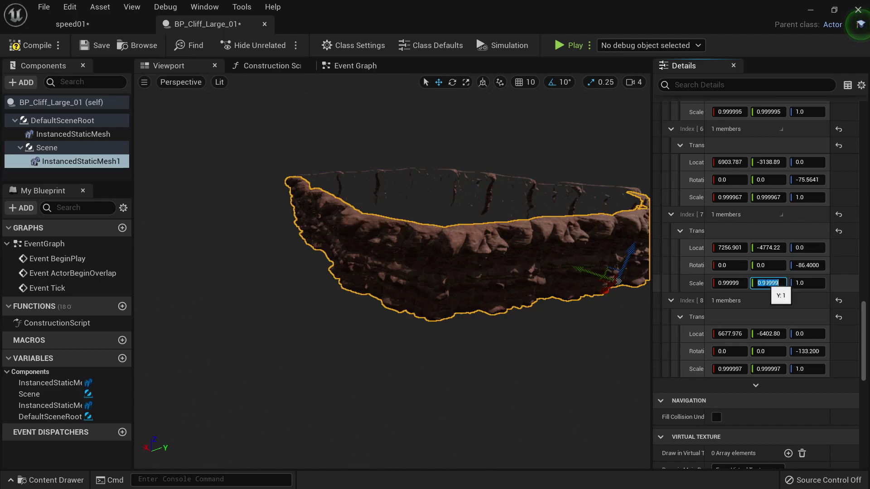
right_drag(498, 244, 621, 249)
click(821, 284)
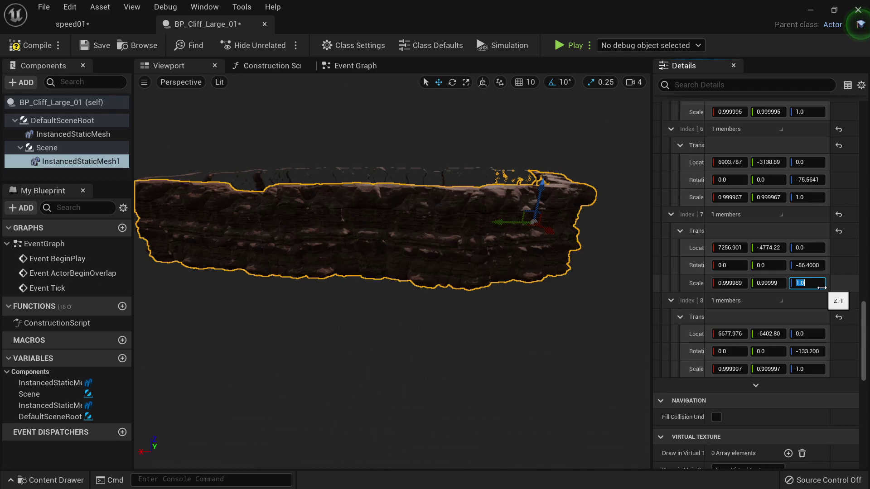
key(Return)
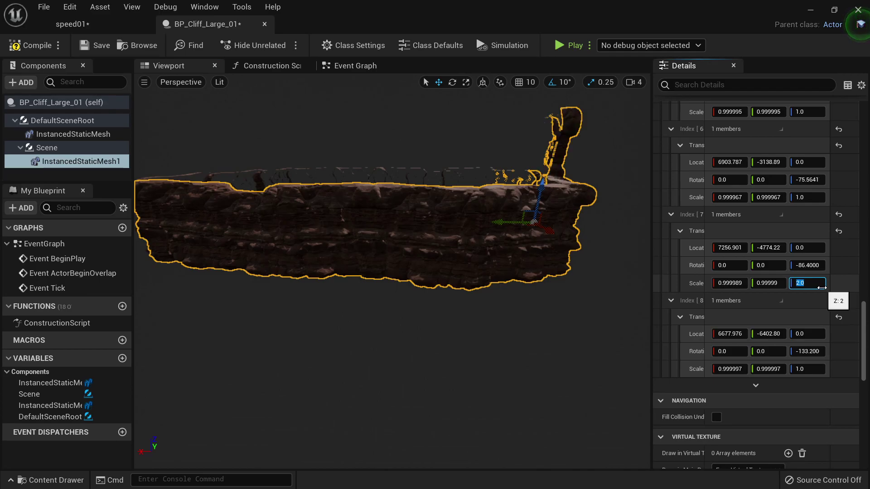
right_drag(503, 245, 345, 247)
right_drag(480, 271, 498, 272)
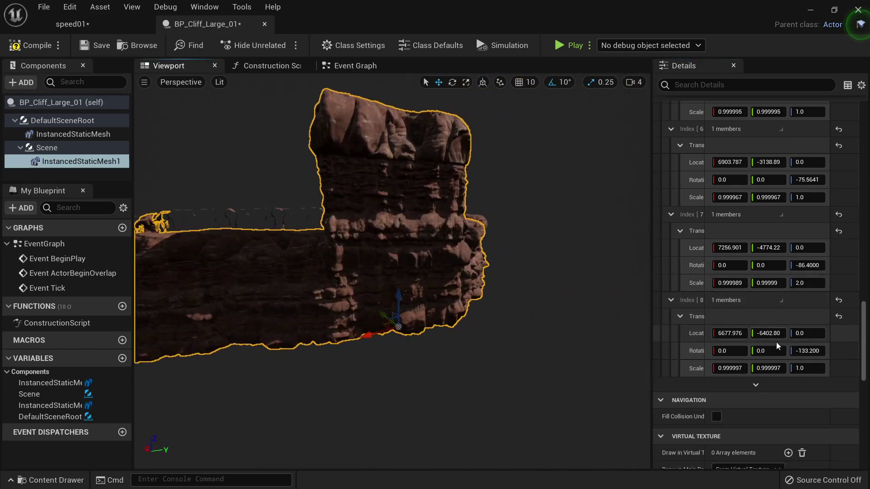
- Set the Z scale of the duplicated wall's index 7 instance to 1.1
click(809, 283)
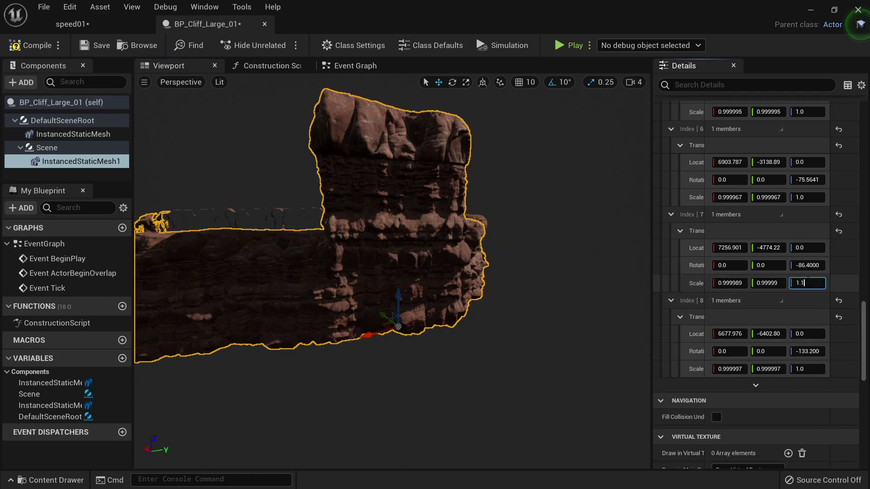
key(Return)
right_drag(450, 271, 313, 270)
- Try Z scales of 1.3 and 0.95 on the original wall's index 0 instance and restore it to 1
click(449, 270)
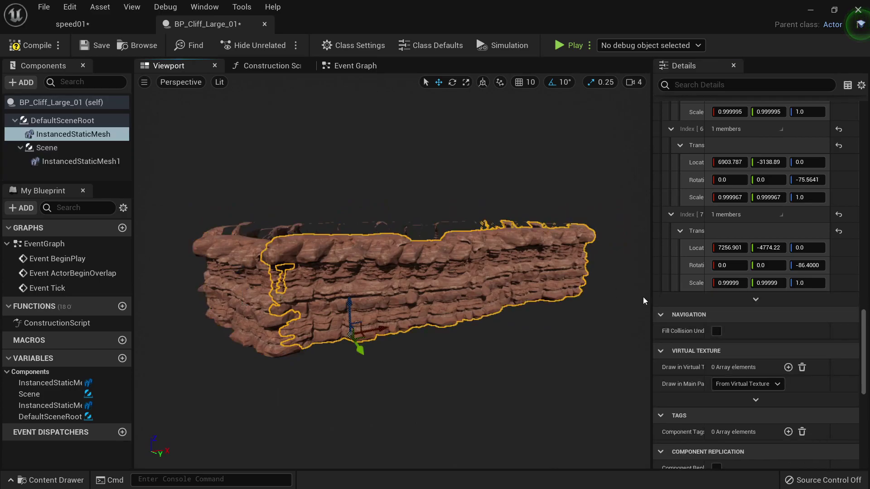
scroll(798, 269, up, 10)
scroll(802, 281, down, 2)
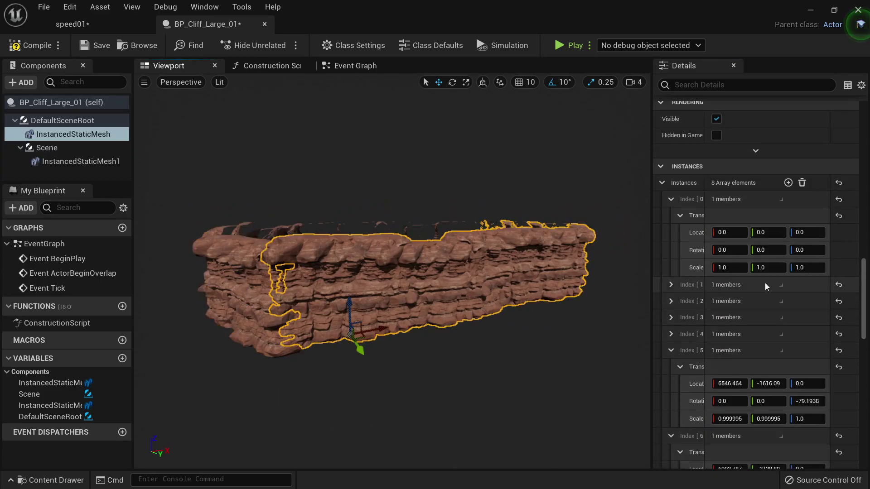
click(806, 267)
text(1.3)
key(Return)
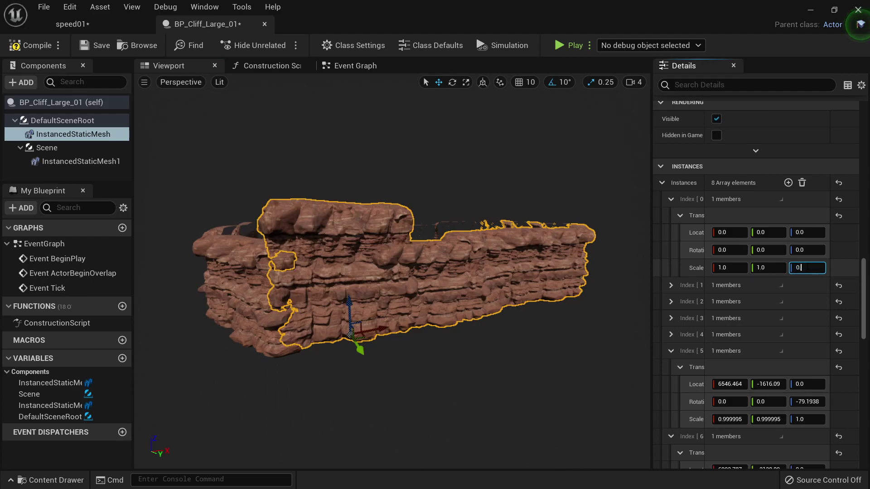
text(0.95)
key(Return)
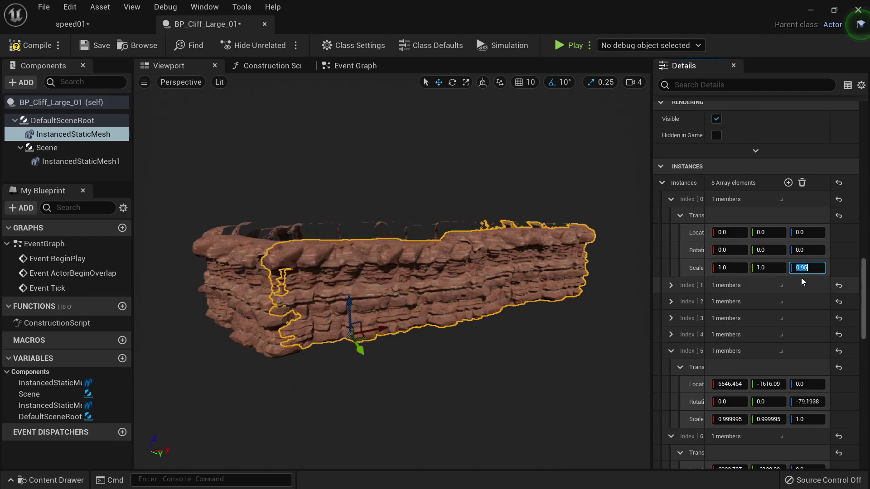
text(1)
key(Return)
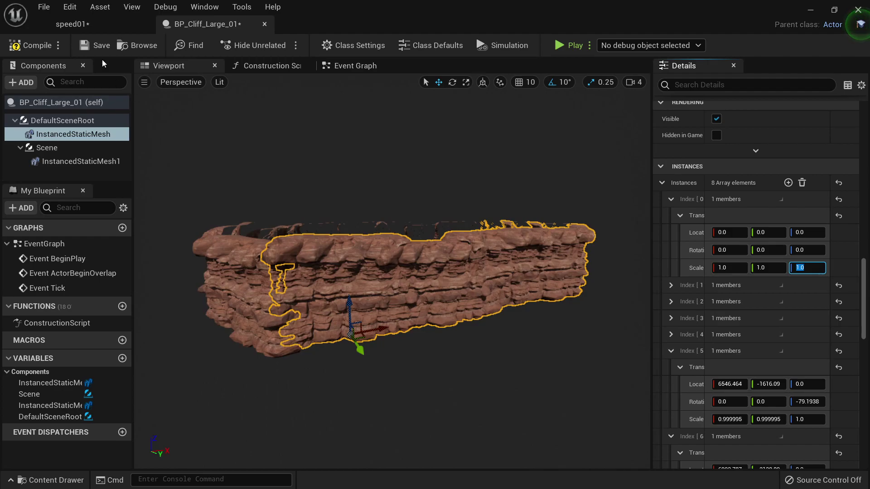
- In the speed01 level, delete two overlapping cliff blueprint copies and move the left cliff enclosure farther back
click(90, 23)
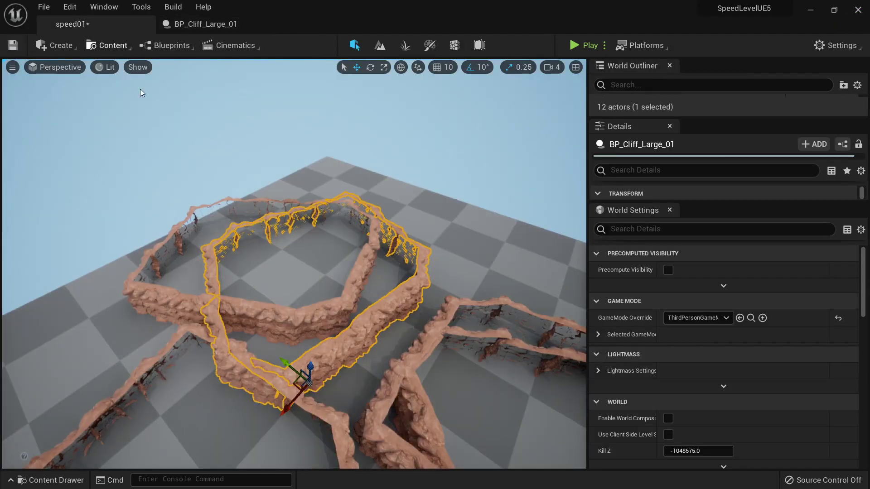
mouse_move(283, 284)
right_down()
mouse_move(344, 299)
mouse_move(283, 284)
right_up()
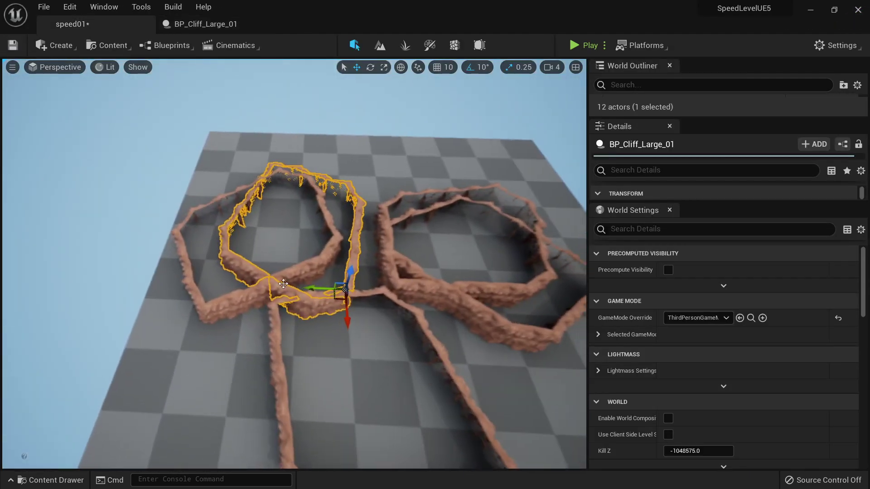
key(Delete)
click(270, 295)
drag(264, 199, 276, 163)
click(430, 213)
right_drag(430, 214, 475, 253)
key(Delete)
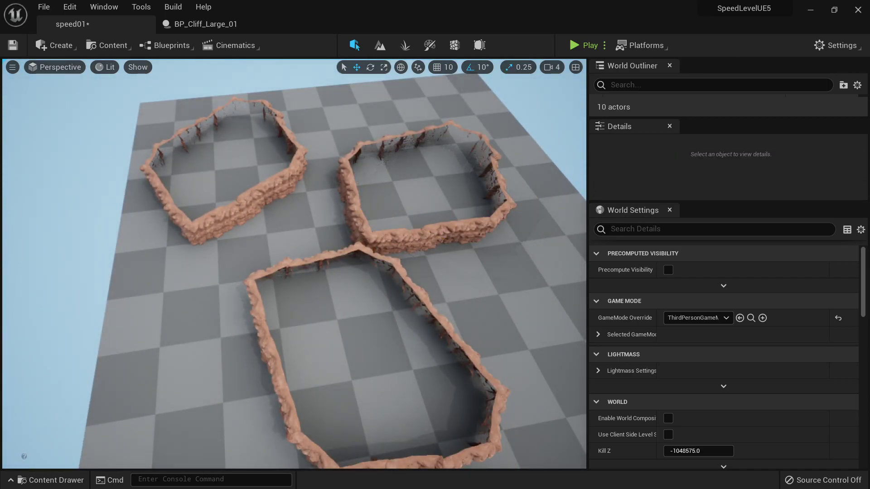
- Move the rear right cliff enclosure back beside the left one, and rotate and reposition the large front enclosure
click(411, 170)
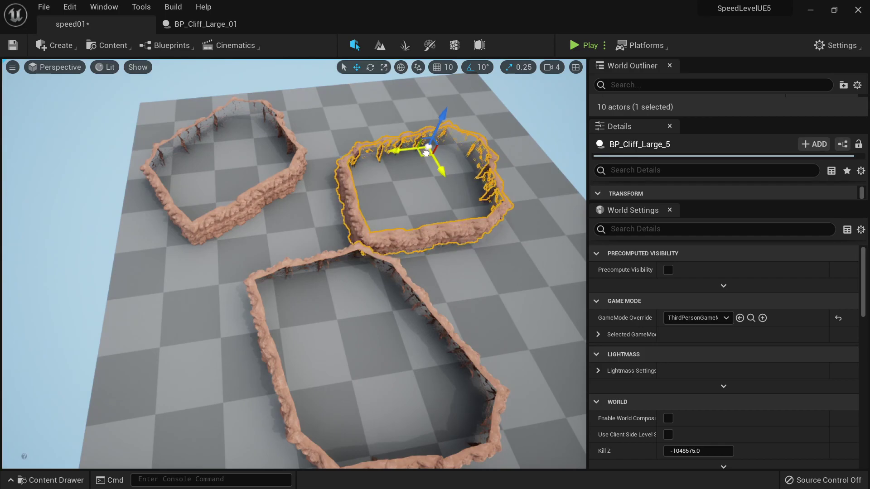
drag(427, 150, 400, 121)
click(336, 257)
key(e)
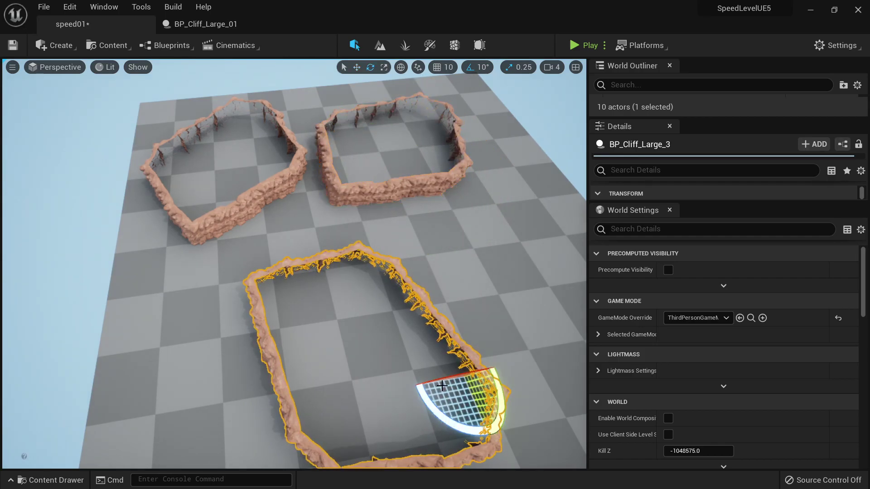
drag(478, 429, 429, 415)
key(w)
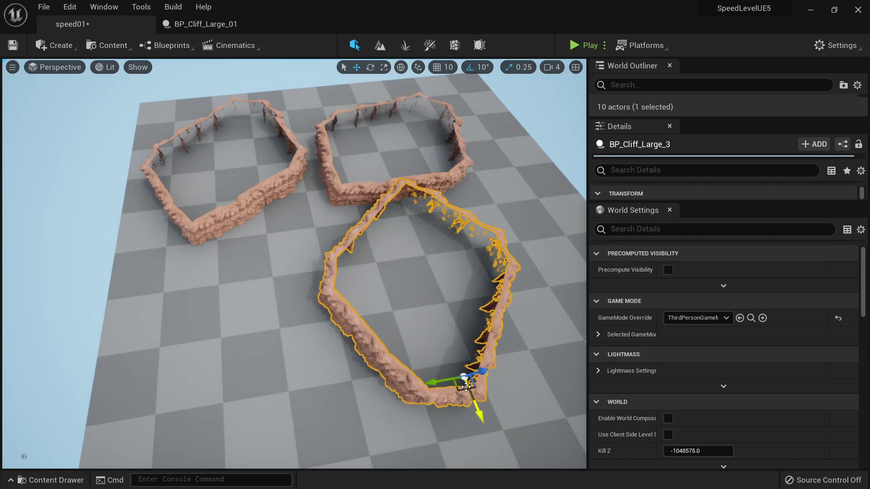
drag(460, 388, 324, 413)
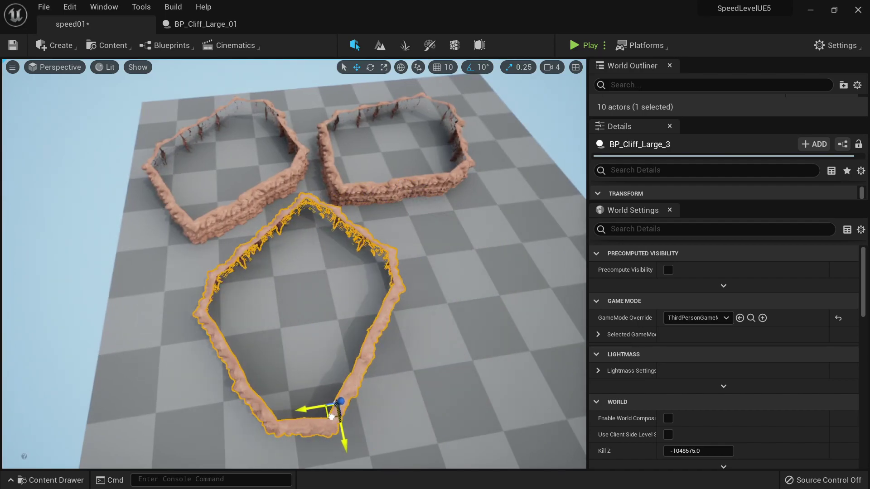
- Duplicate the front cliff enclosure twice, placing one copy to its right and a rotated copy in front so the walls connect
right_drag(324, 413, 299, 387)
key(s)
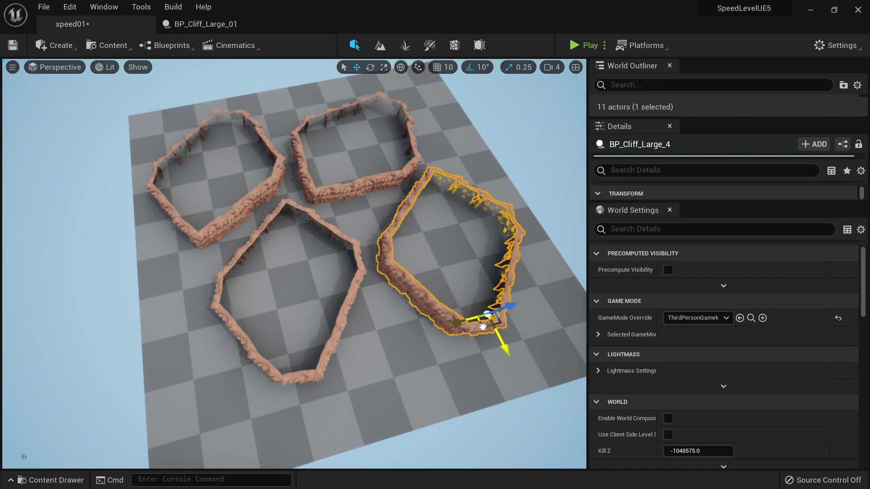
right_drag(482, 333, 425, 358)
key(w)
key(s)
key(e)
alt+drag(383, 350, 457, 310)
key(w)
alt+drag(398, 330, 378, 322)
key(Escape)
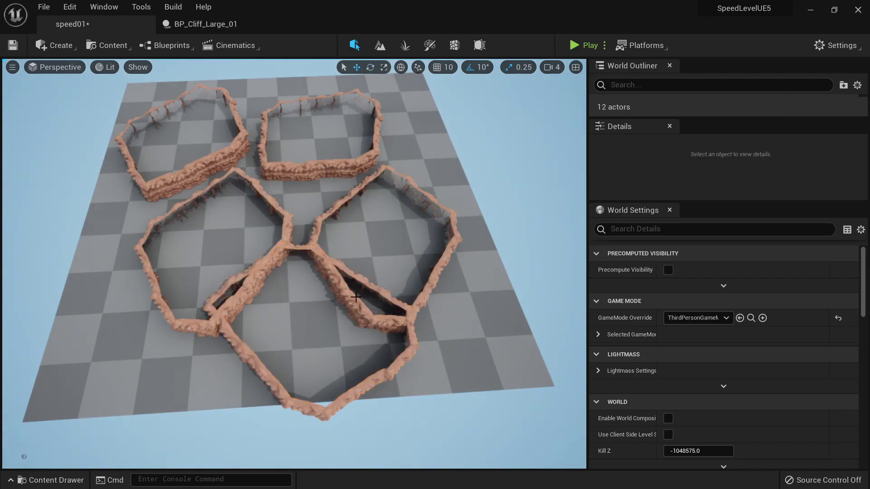
- Start a playtest of the level from a spot on the ground among the cliff walls
right_drag(379, 322, 335, 290)
key(w)
right_drag(344, 333, 323, 253)
right_click(323, 253)
click(369, 452)
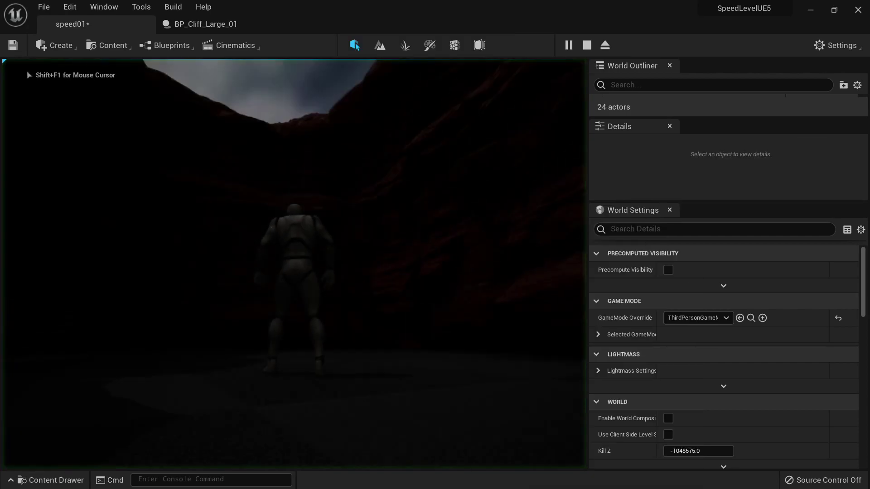
- Run the character out of the shadowed cliffs toward the far canyon walls, and end the playtest
key(w)
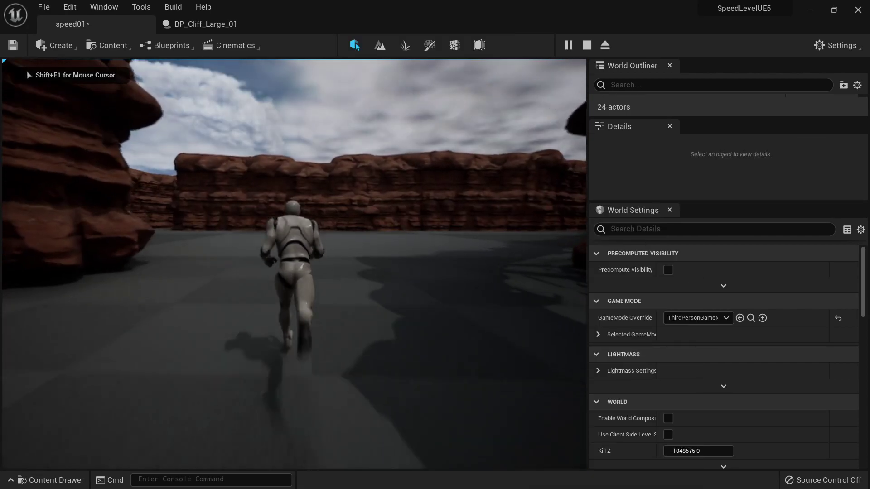
key(w)
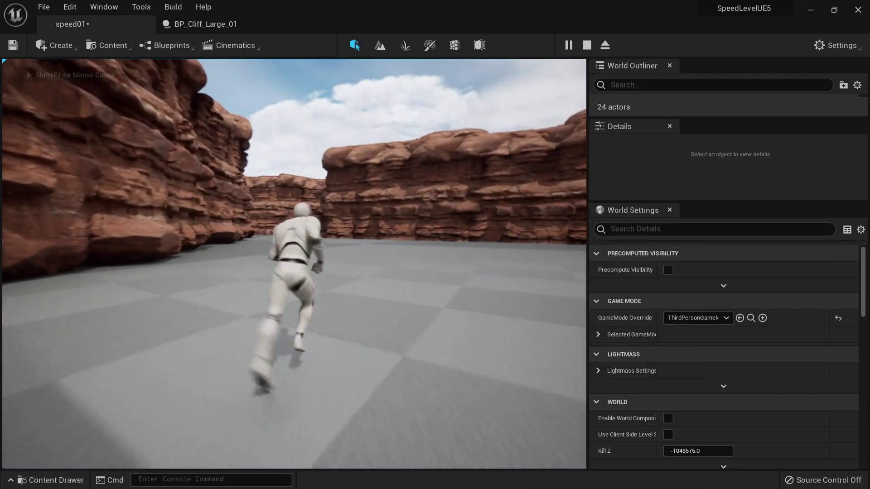
key(w)
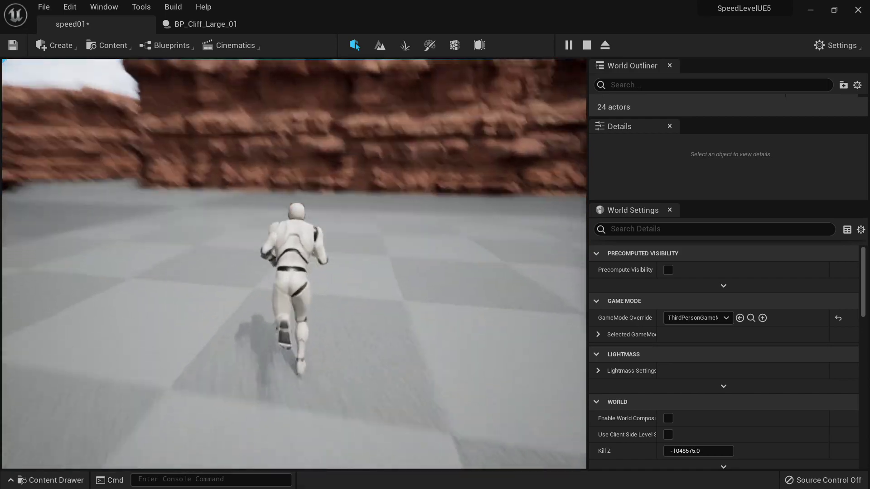
key(Escape)
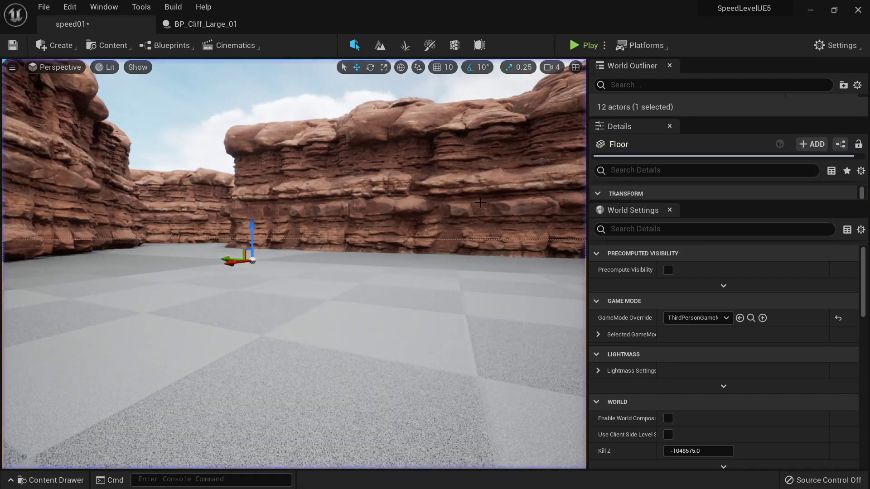
- Select the cliff enclosure ahead of the camera and view it from above
right_drag(375, 298, 387, 204)
key(w)
click(388, 204)
key(f)
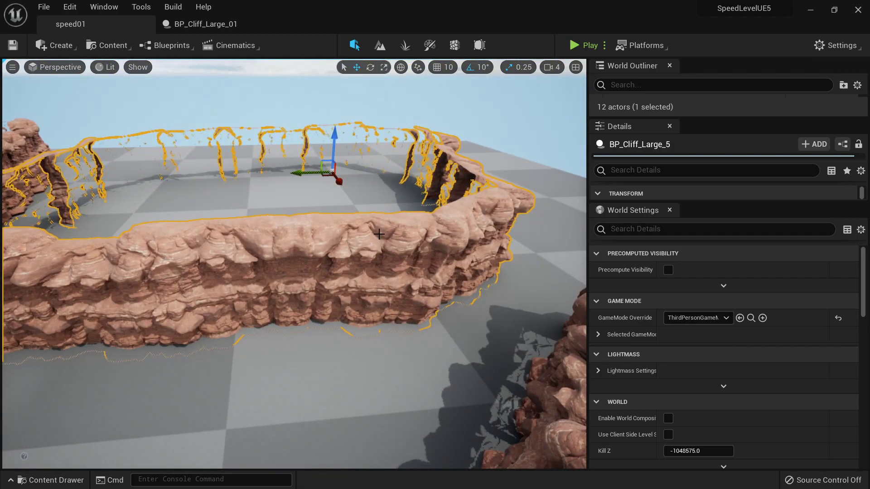
- Examine the closed wall and the InstancedStaticMesh settings in the BP_Cliff_Large_01 blueprint, comparing it with the placed copy in speed01
click(205, 22)
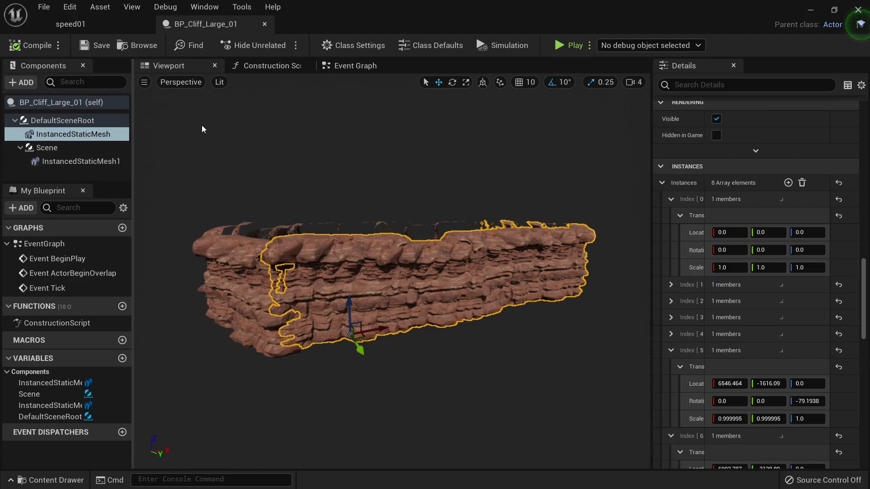
right_drag(348, 274, 346, 295)
key(w)
key(s)
click(74, 21)
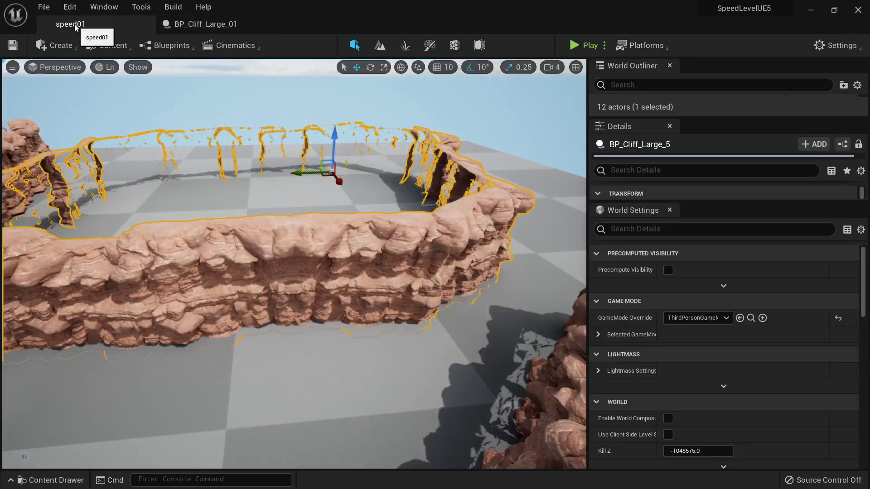
click(201, 24)
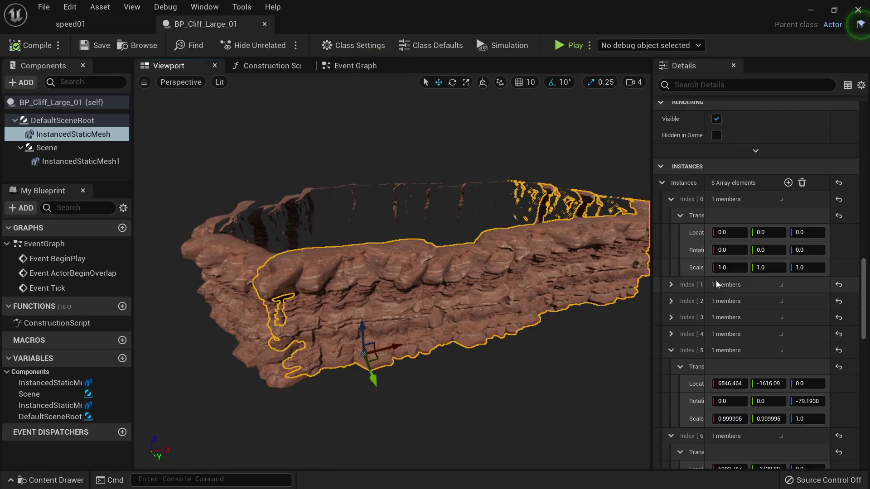
scroll(715, 281, up, 15)
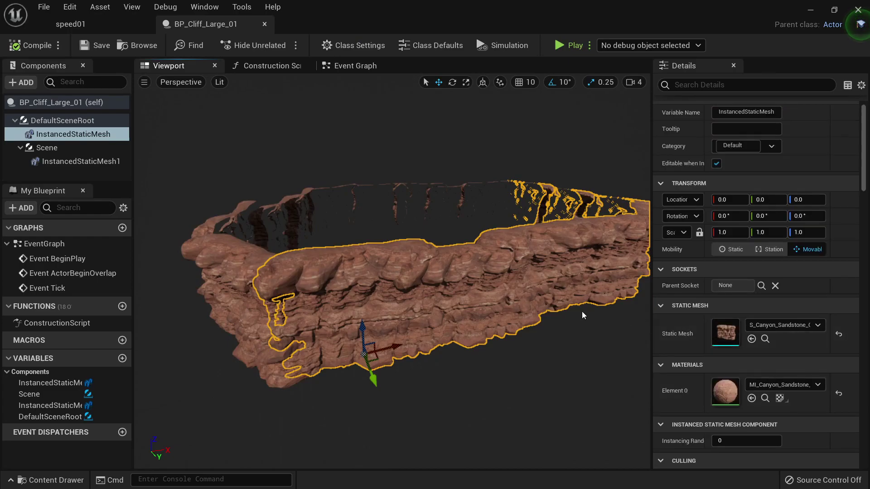
right_drag(583, 316, 583, 315)
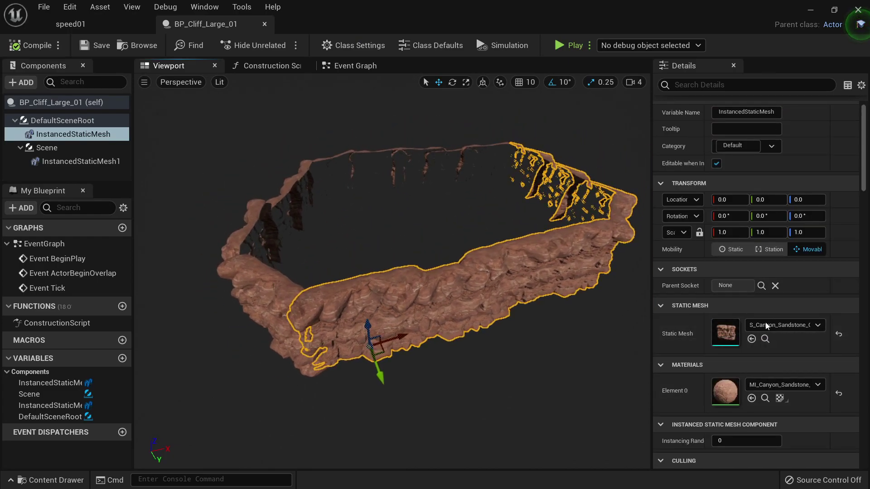
- Try replacing the InstancedStaticMesh wall's mesh with the Canyon_Sandstone_Cliff_umsocbyfa mesh, and undo the replacement
click(765, 338)
click(98, 410)
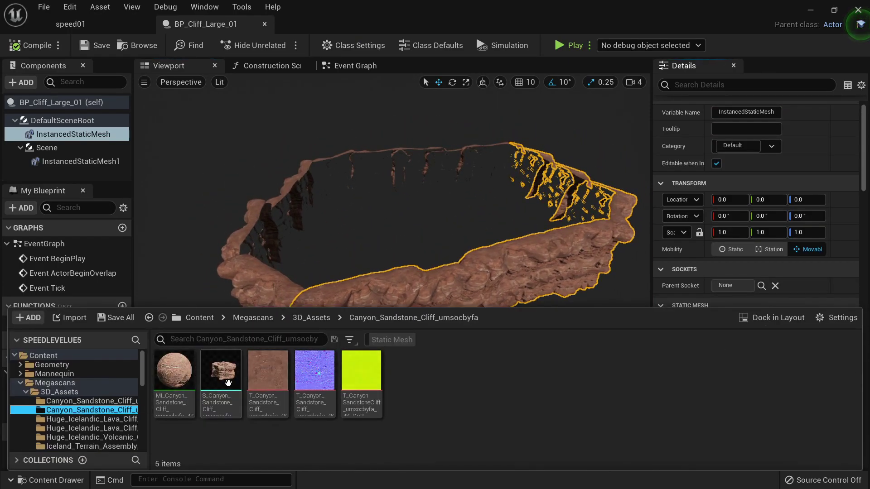
scroll(784, 213, down, 5)
click(752, 171)
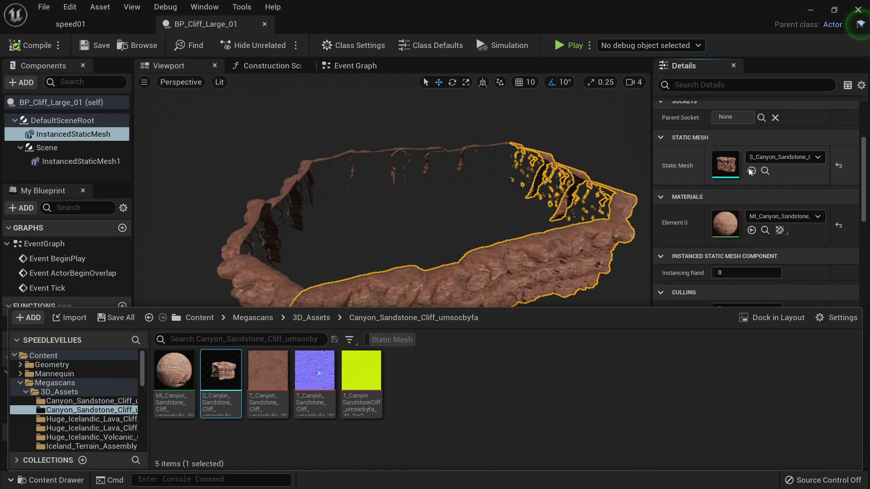
mouse_move(467, 286)
right_down()
mouse_move(466, 253)
mouse_move(442, 253)
mouse_move(441, 290)
mouse_move(466, 286)
right_up()
key(ctrl+z)
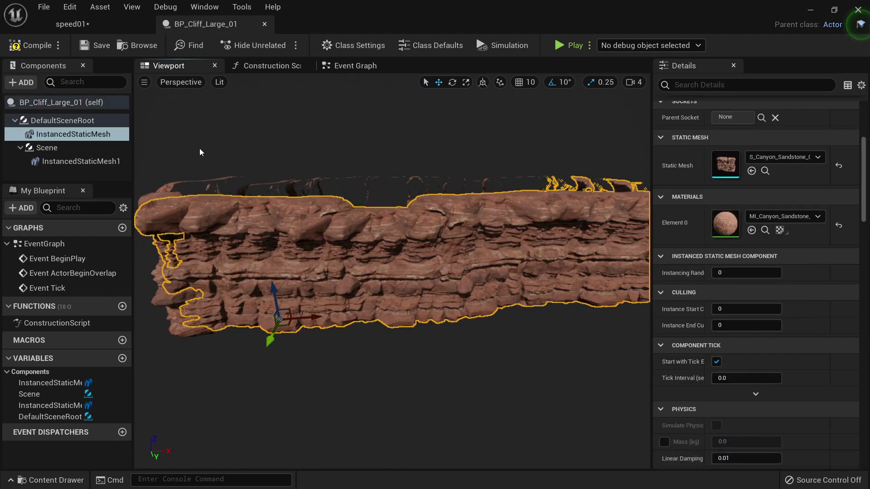
- Add another Instanced Static Mesh component beneath InstancedStaticMesh, keeping its default name
click(21, 83)
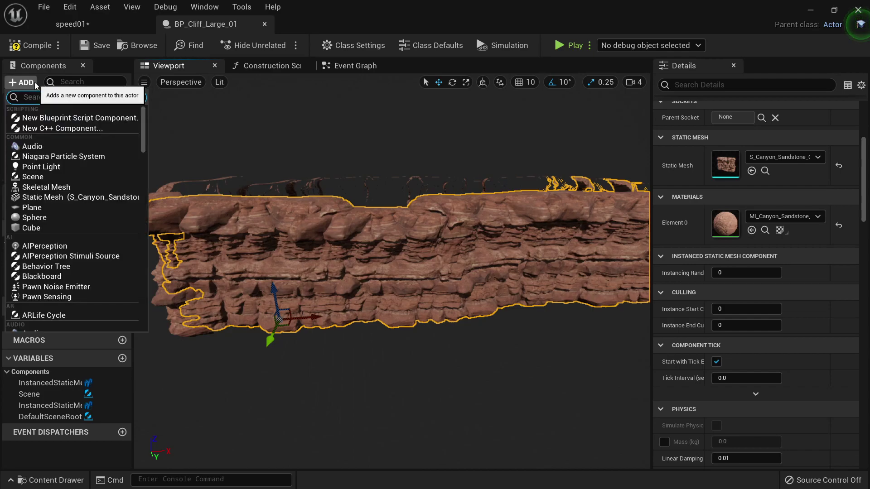
text(instan)
key(Down)
key(Return)
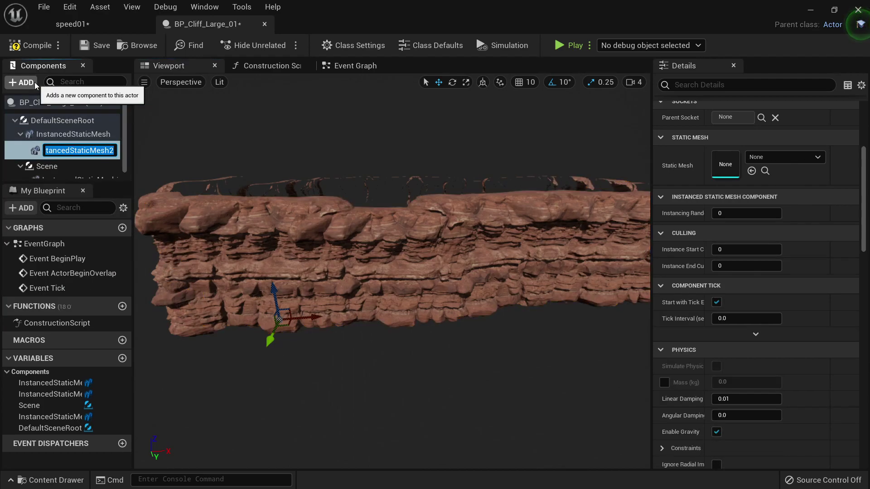
click(57, 131)
click(68, 148)
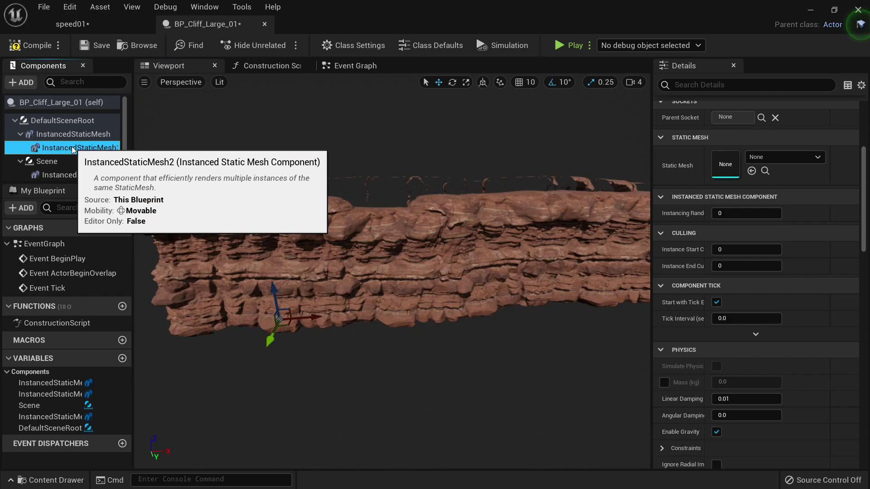
- Try making InstancedStaticMesh2 the blueprint's new root component, and undo the change
drag(70, 148, 80, 120)
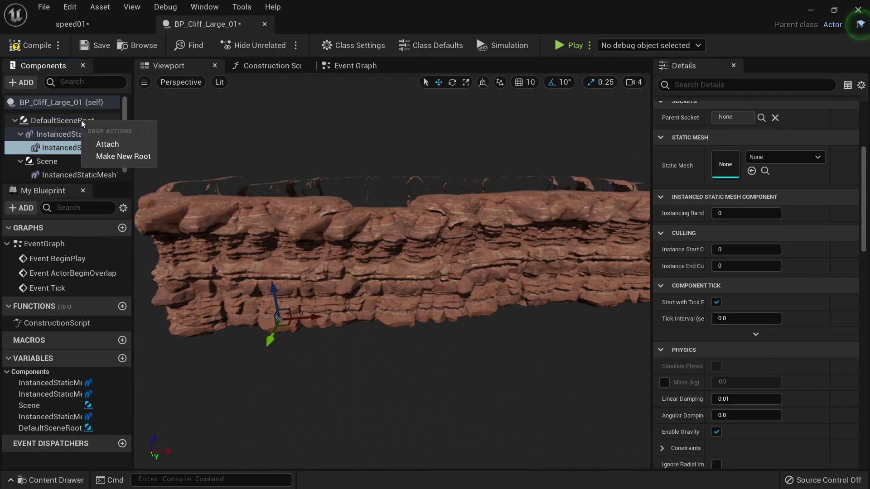
click(103, 158)
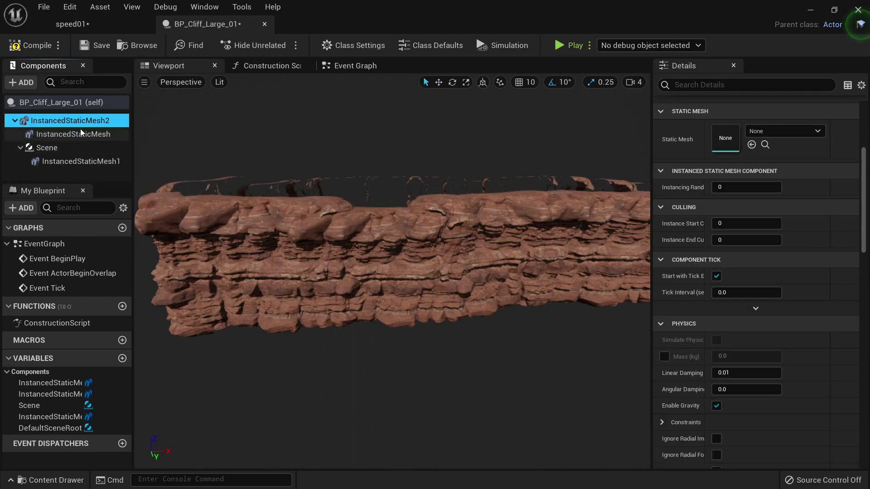
key(ctrl+z)
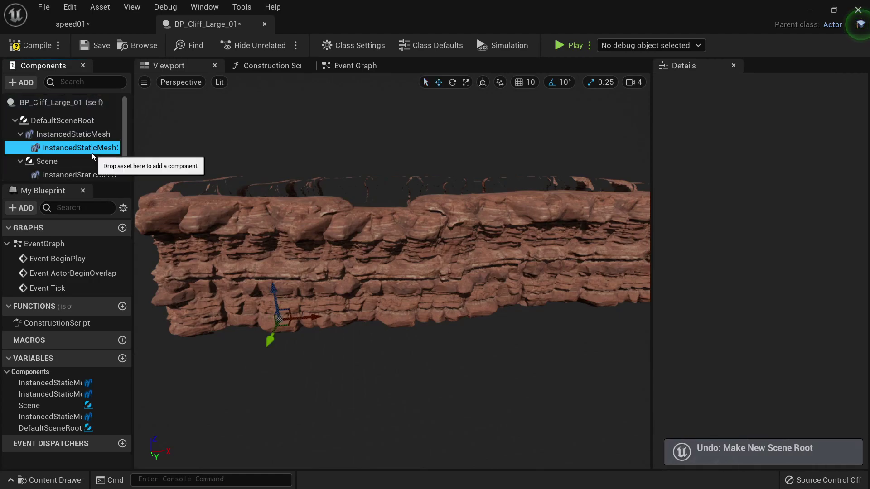
- Assign the S_Canyon_Sandstone_Cliff_umsocbyfa mesh to the InstancedStaticMesh2 component
click(91, 153)
click(20, 135)
click(20, 137)
click(61, 148)
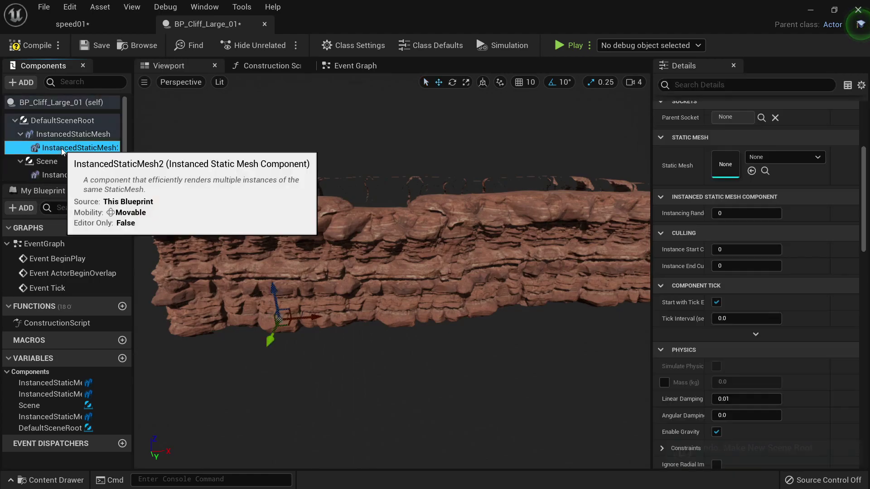
right_drag(392, 204, 392, 227)
click(767, 157)
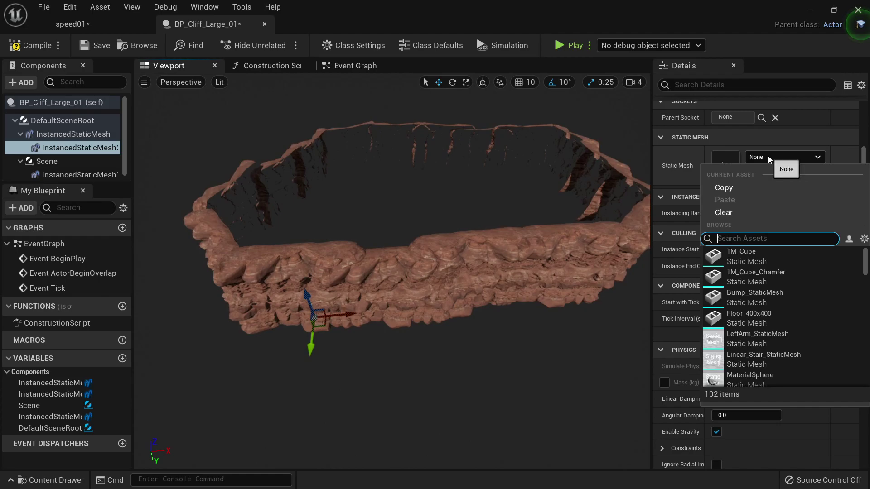
text(cliff)
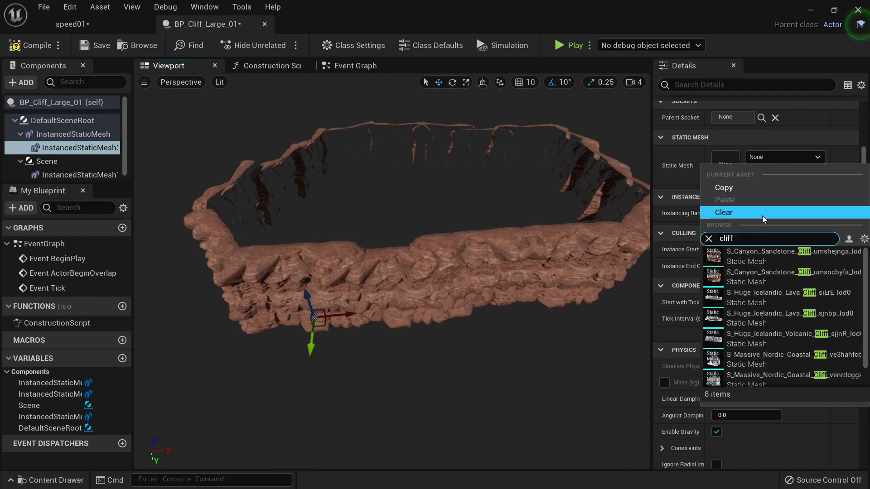
click(758, 274)
- Look through InstancedStaticMesh2's properties, covering its mesh, material, physics, rendering and instance settings
scroll(814, 327, down, 5)
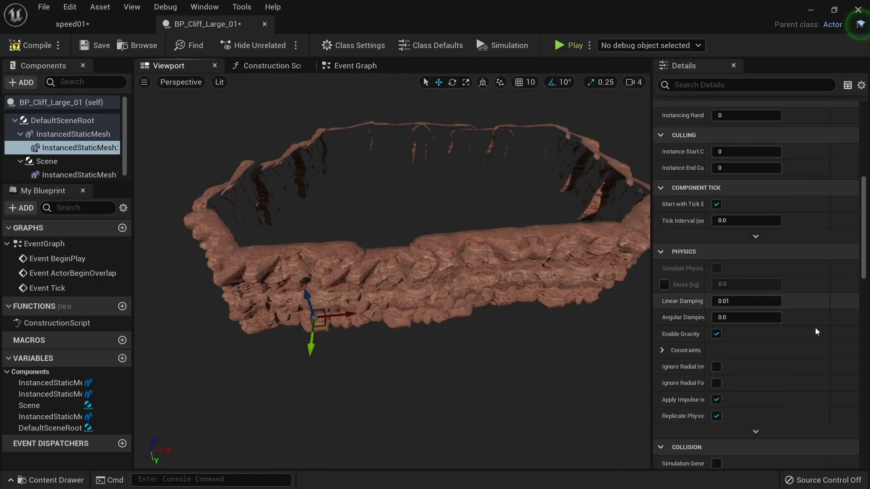
scroll(814, 327, down, 10)
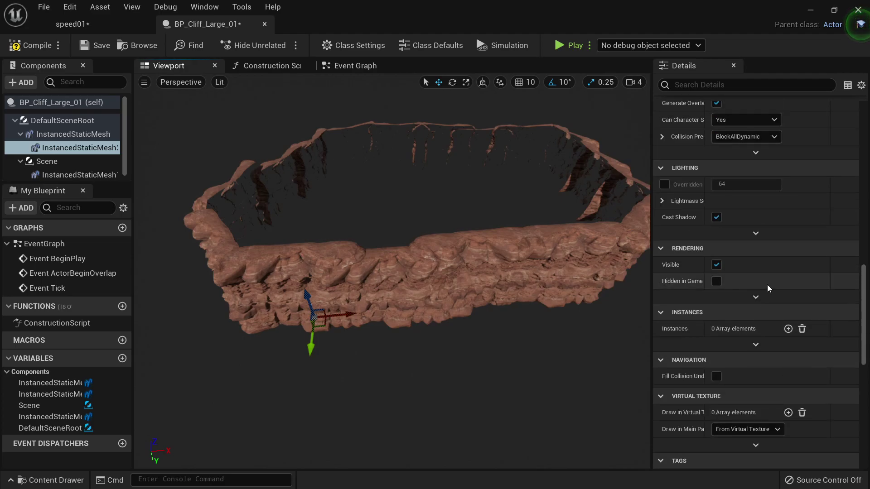
scroll(769, 284, up, 3)
scroll(779, 282, down, 8)
scroll(774, 303, up, 4)
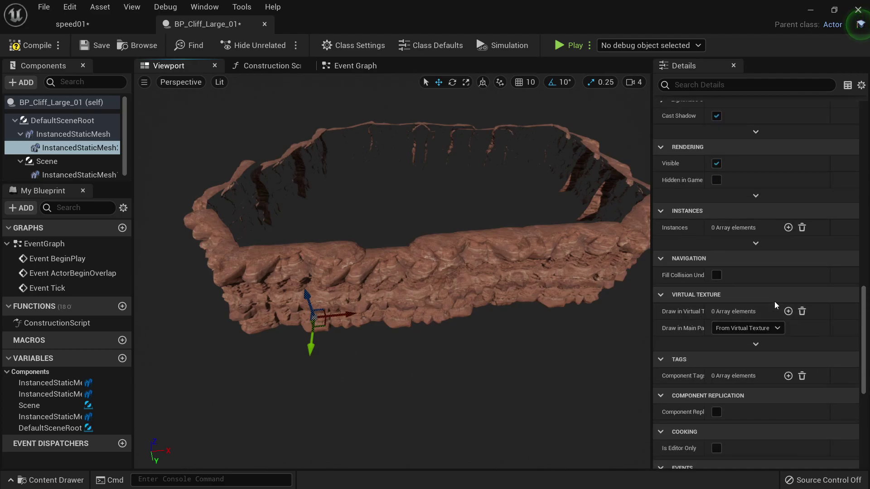
scroll(774, 300, up, 8)
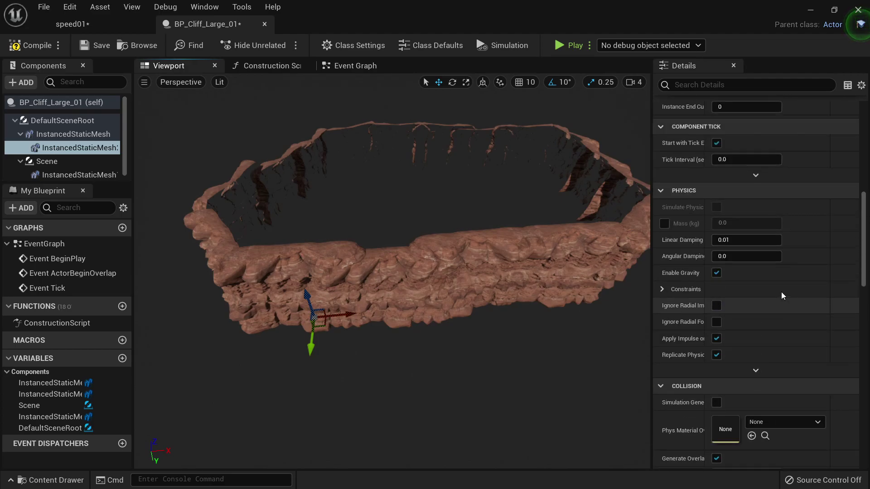
scroll(783, 290, up, 6)
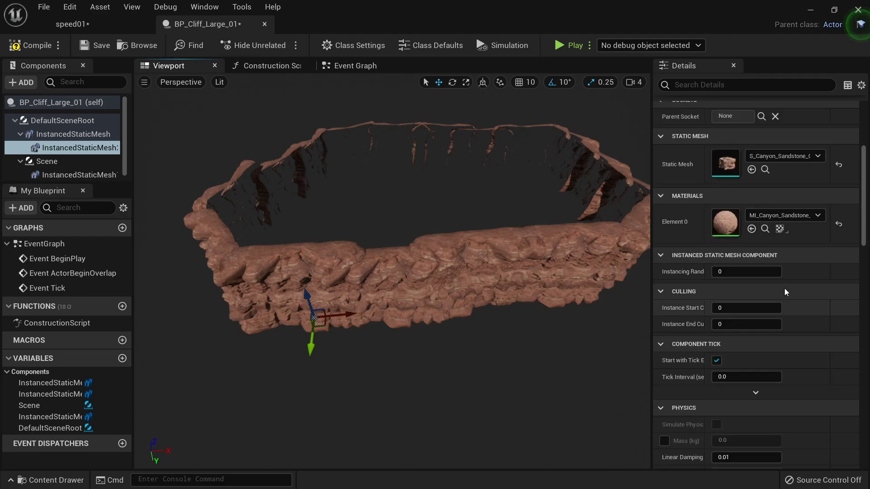
scroll(784, 288, up, 4)
scroll(776, 270, down, 4)
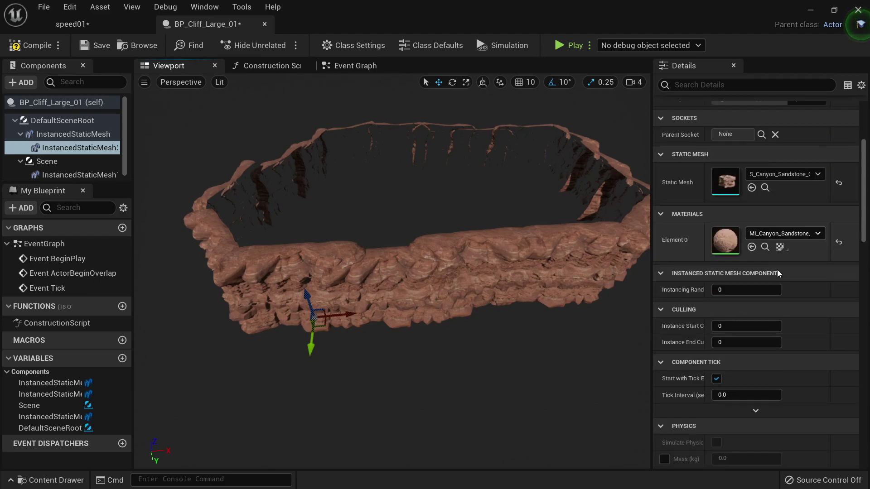
- Add a first instance to InstancedStaticMesh2 and shift its Y location to about 129 at the wall's base
scroll(769, 275, down, 4)
scroll(769, 276, down, 8)
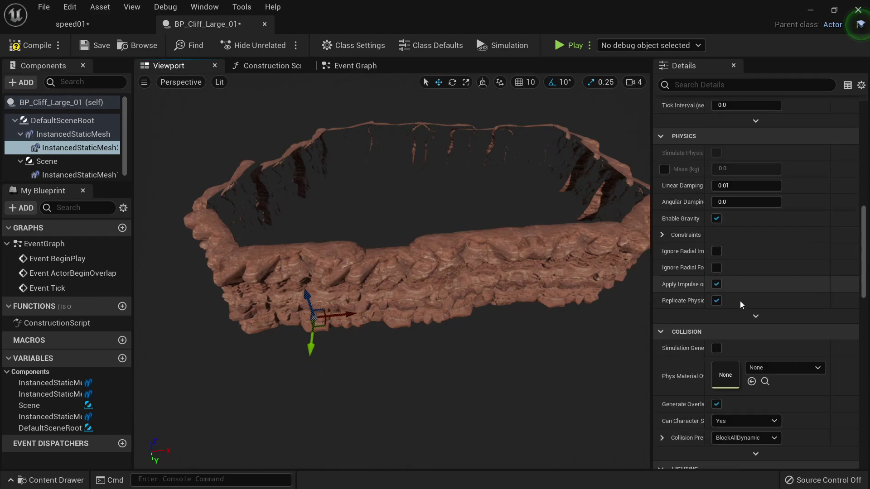
scroll(738, 335, down, 3)
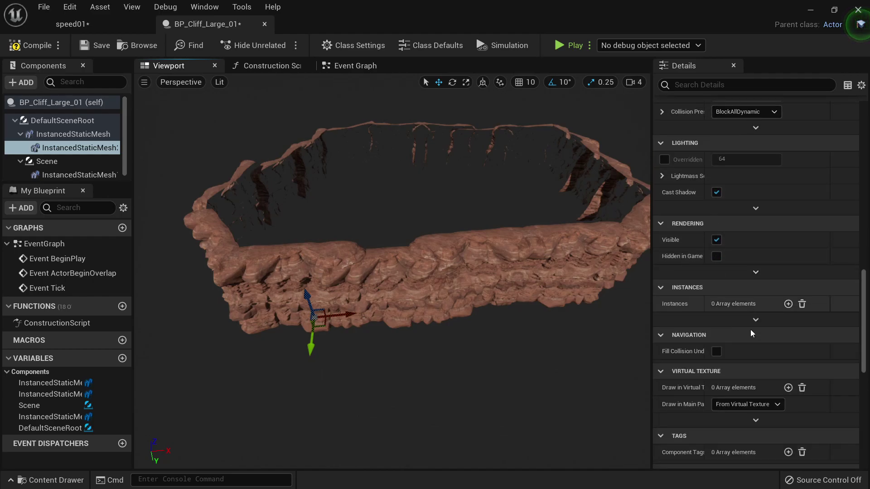
click(788, 286)
key(w)
right_drag(602, 290, 644, 297)
scroll(666, 326, up, 2)
click(670, 356)
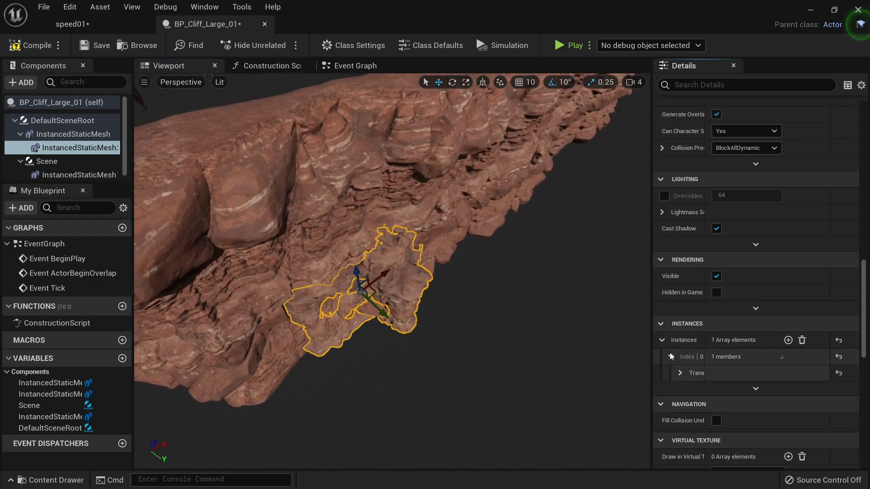
click(680, 373)
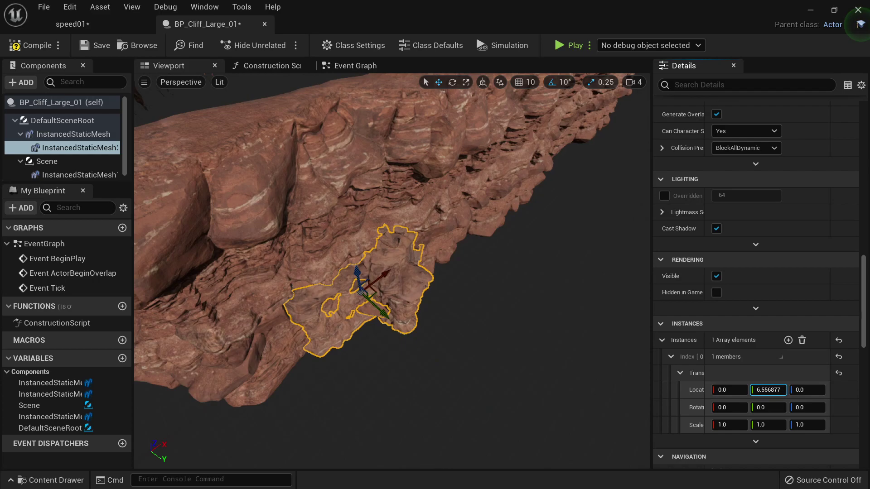
drag(767, 389, 469, 300)
right_drag(470, 299, 398, 290)
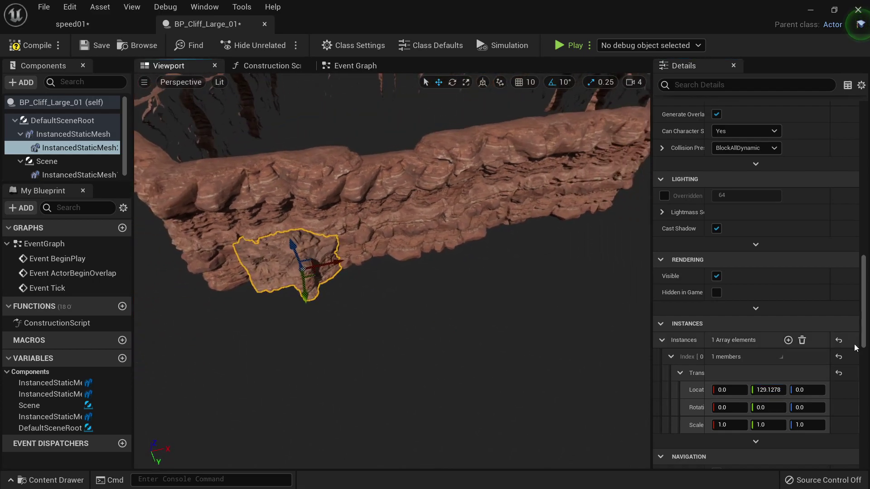
- Add a second instance to InstancedStaticMesh2 and set its X location to 2500
click(788, 340)
click(678, 442)
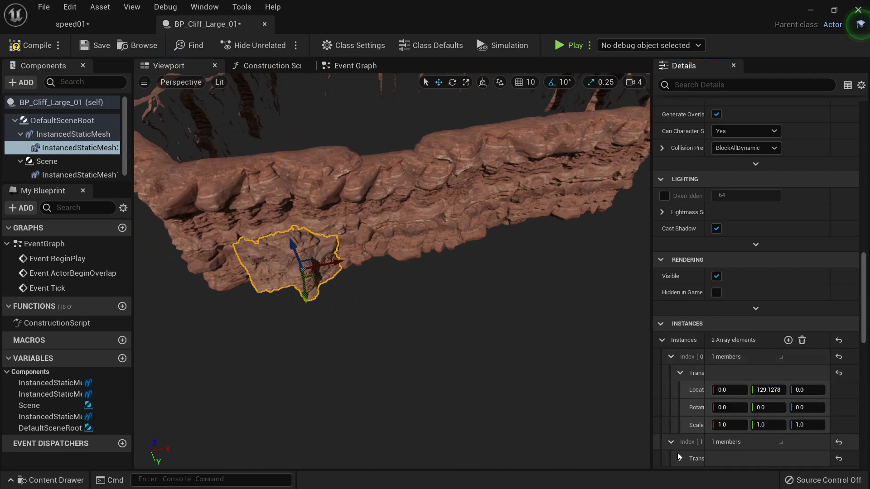
scroll(716, 421, down, 4)
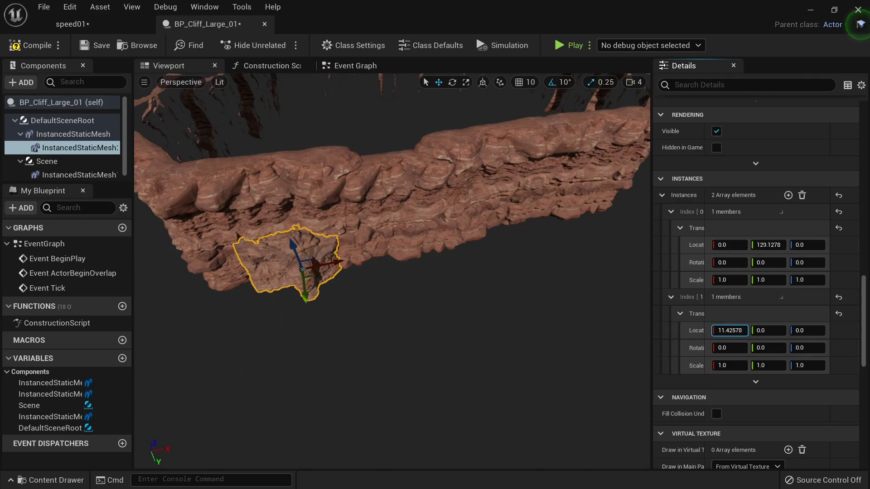
click(729, 330)
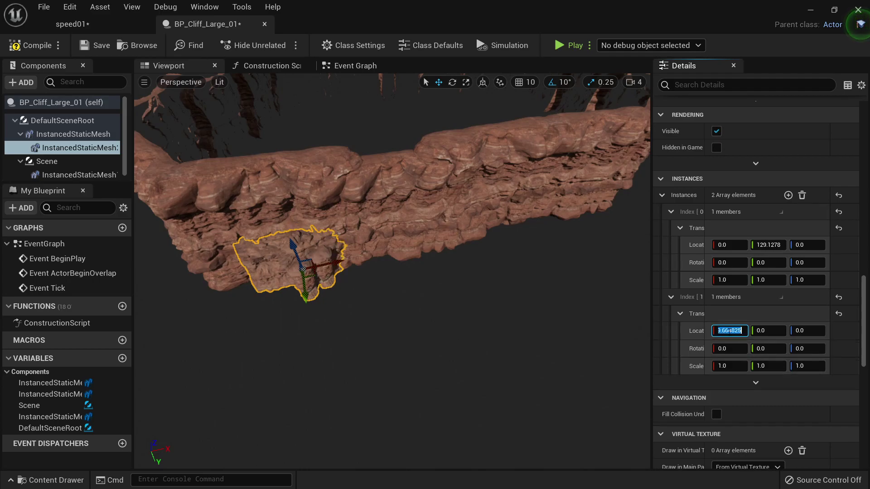
key(Return)
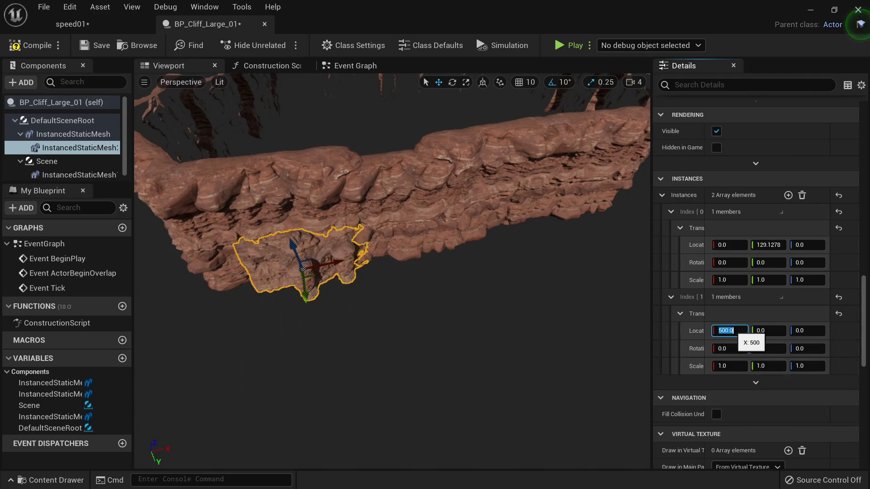
text(5000)
key(Return)
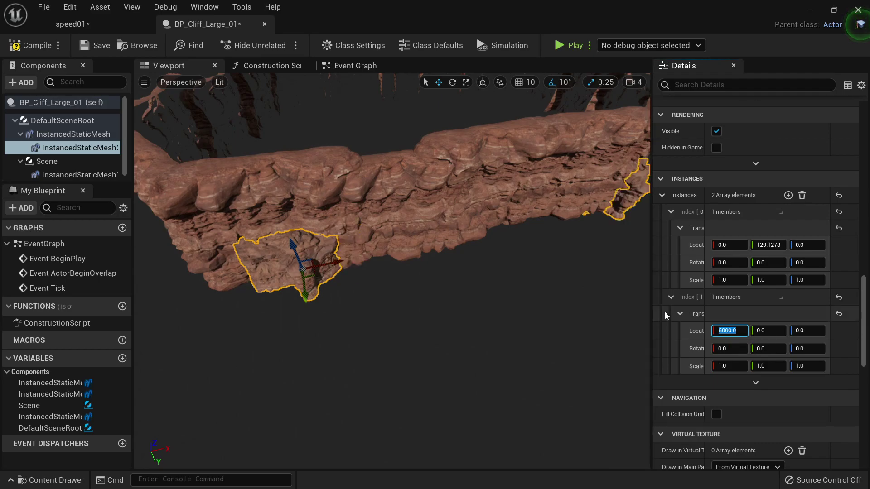
text(2500)
key(Return)
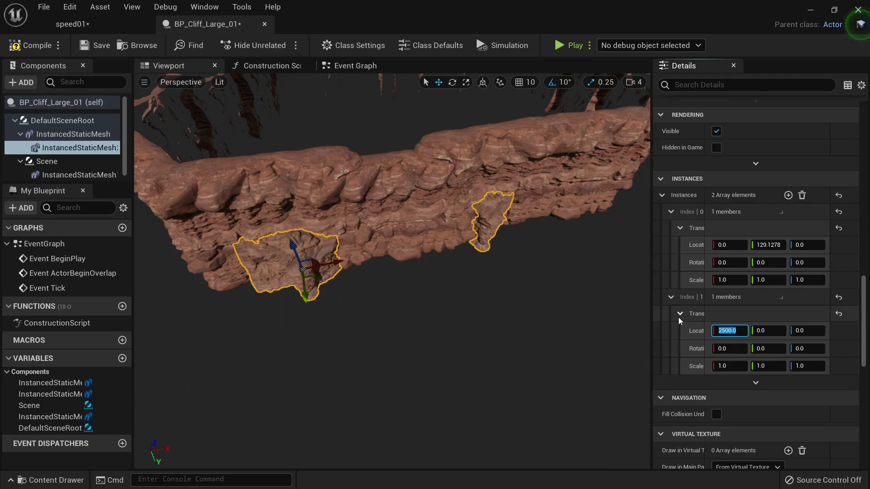
- Rotate the second instance about 18° in Z, stretch its Z scale to about 1.4, and compile the blueprint
mouse_move(366, 218)
right_down()
mouse_move(357, 222)
mouse_move(403, 190)
mouse_move(365, 218)
right_up()
key(w)
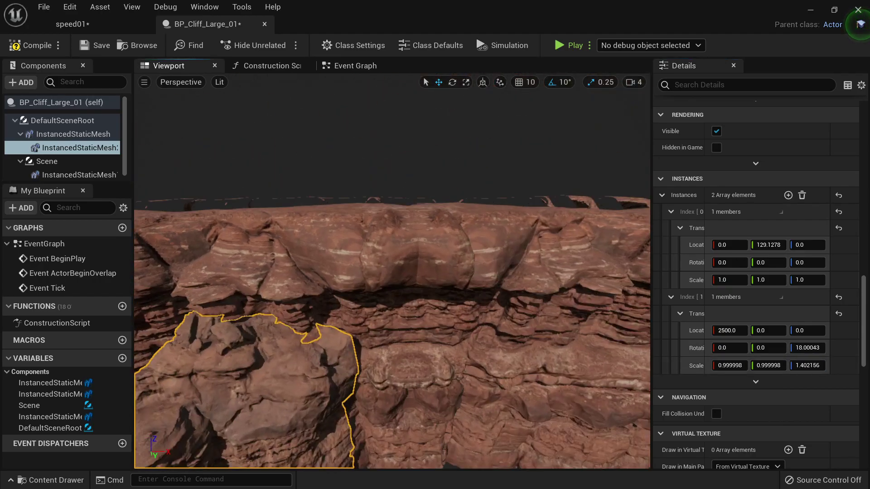
right_drag(350, 313, 350, 314)
click(27, 53)
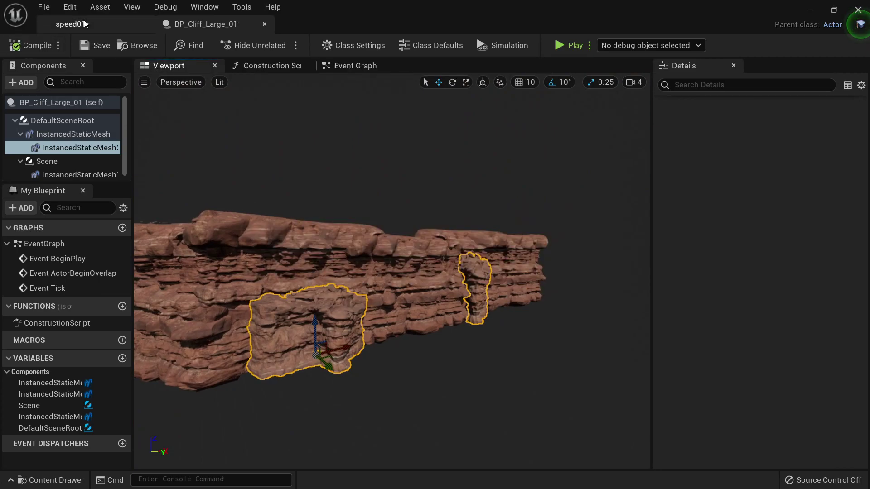
- Switch to the speed01 level and start a playtest from a spot on the floor near the cliffs
click(82, 23)
right_drag(227, 190, 263, 190)
right_drag(131, 423, 132, 423)
right_click(169, 425)
mouse_move(184, 426)
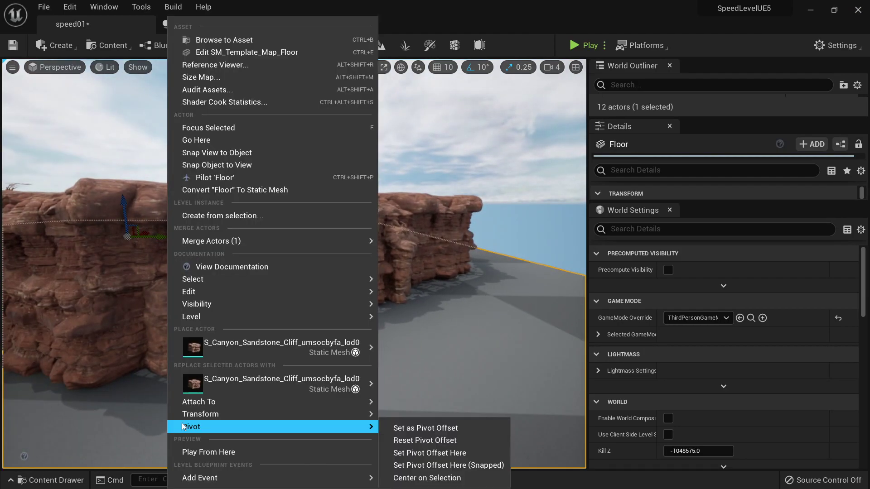
click(195, 452)
- Run the character along the cliff walls to check the added rock details, and end the playtest
key(s)
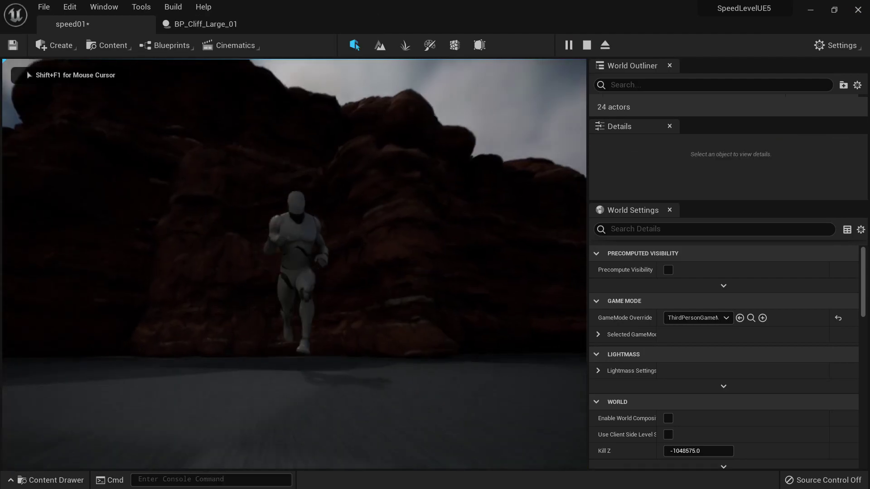
key(w)
key(a)
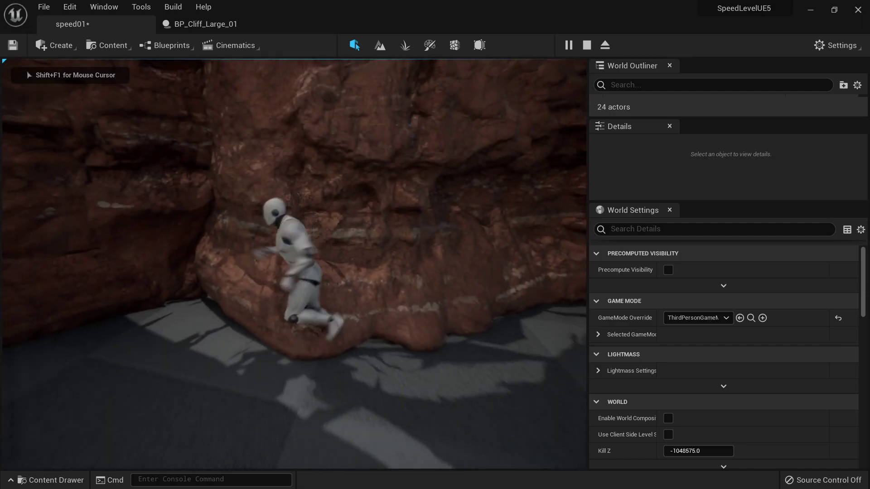
key(d)
key(w)
key(w)
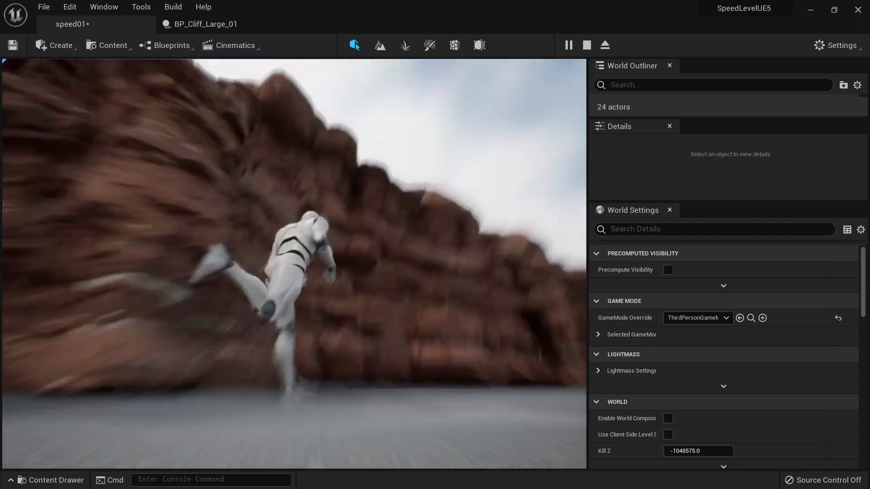
key(d)
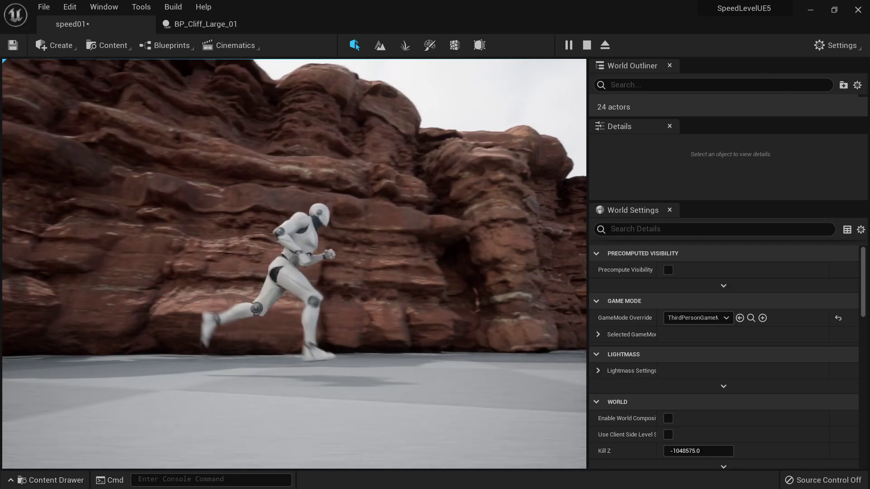
key(w)
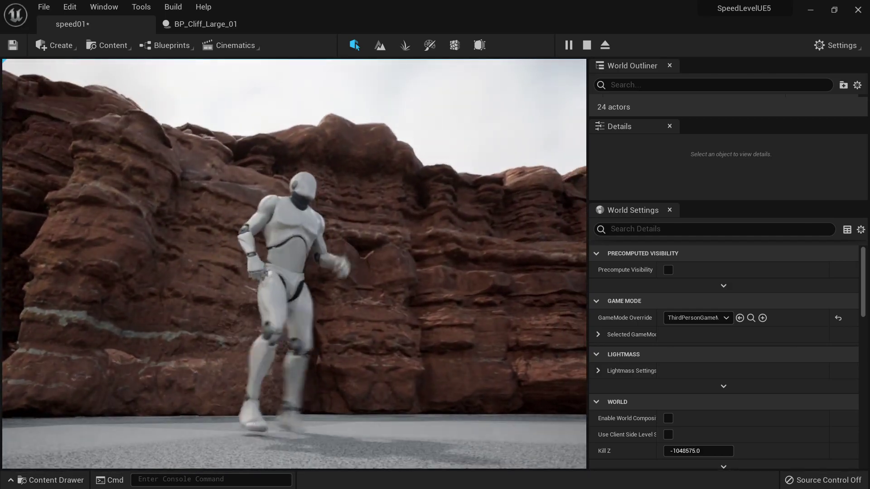
key(Escape)
- Return to the BP_Cliff_Large_01 blueprint, select its first InstancedStaticMesh component and inspect the wall loop from above
click(217, 24)
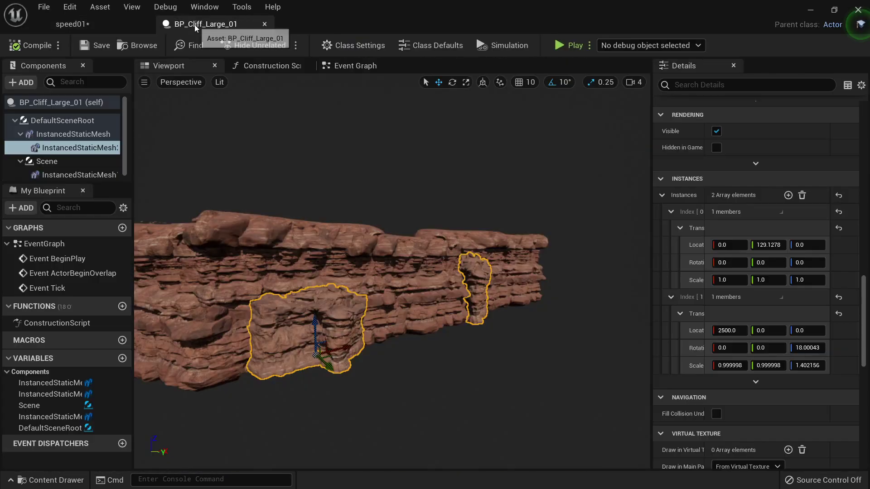
click(541, 225)
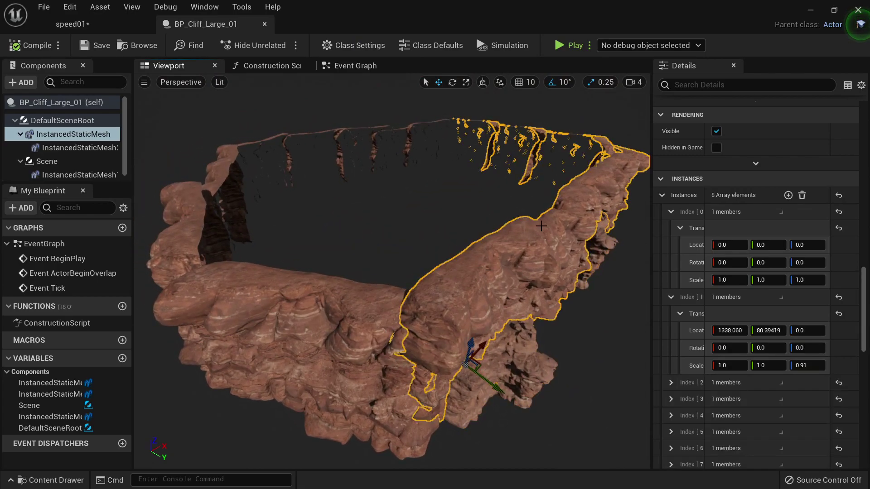
right_drag(407, 164, 403, 204)
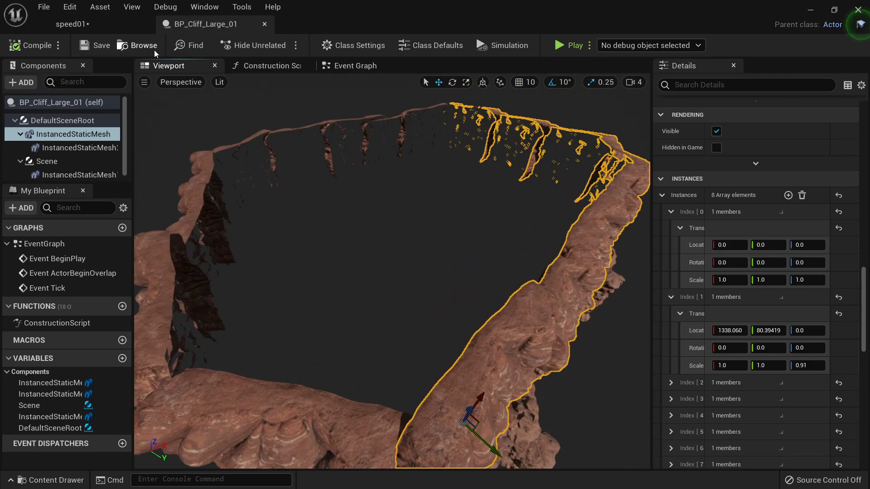
- In the speed01 level, move BP_Cliff_Large_3 across the floor away from its neighbouring cliffs
click(94, 22)
right_drag(294, 204, 379, 256)
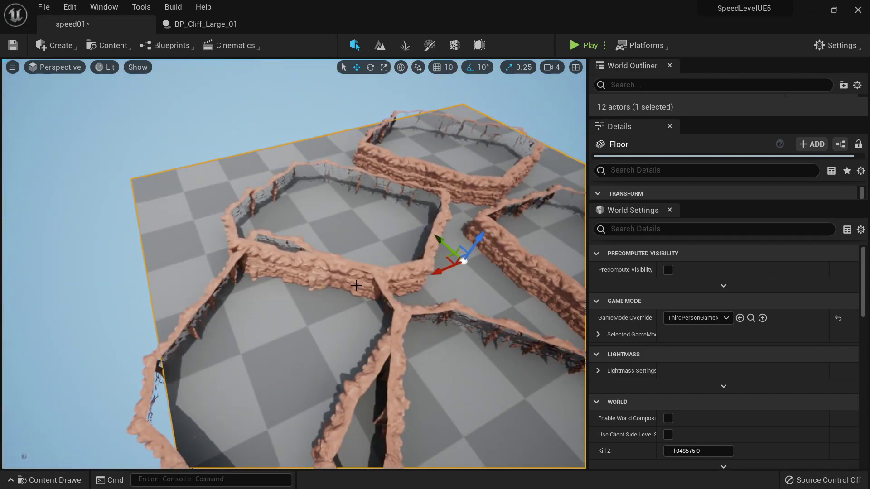
click(356, 285)
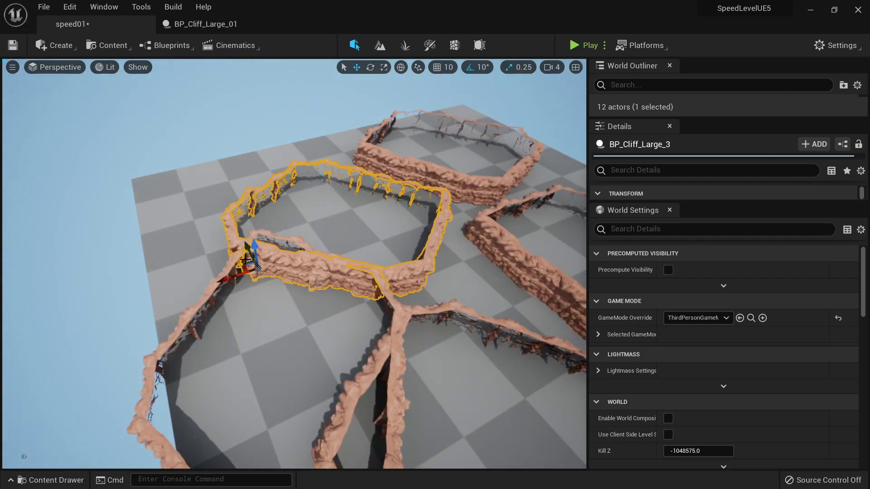
drag(245, 260, 191, 225)
- Move BP_Cliff_Large_6 across the floor away from the adjoining cliffs, deselect it, and examine the canyon passages
right_drag(190, 225, 216, 248)
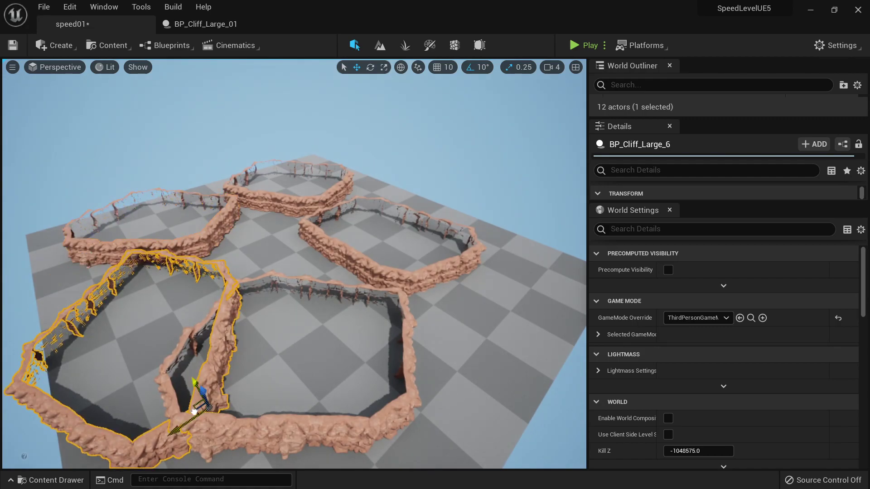
drag(194, 411, 150, 397)
right_drag(185, 351, 156, 354)
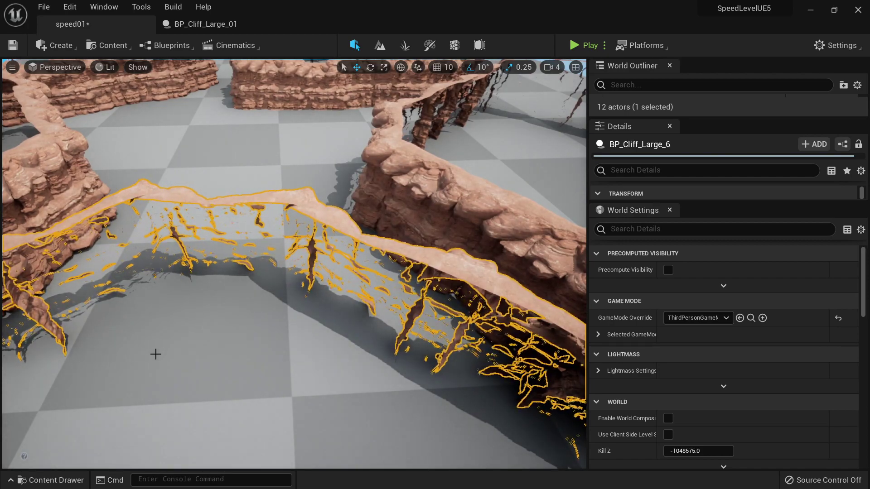
right_drag(239, 298, 320, 302)
key(Escape)
right_drag(211, 267, 296, 320)
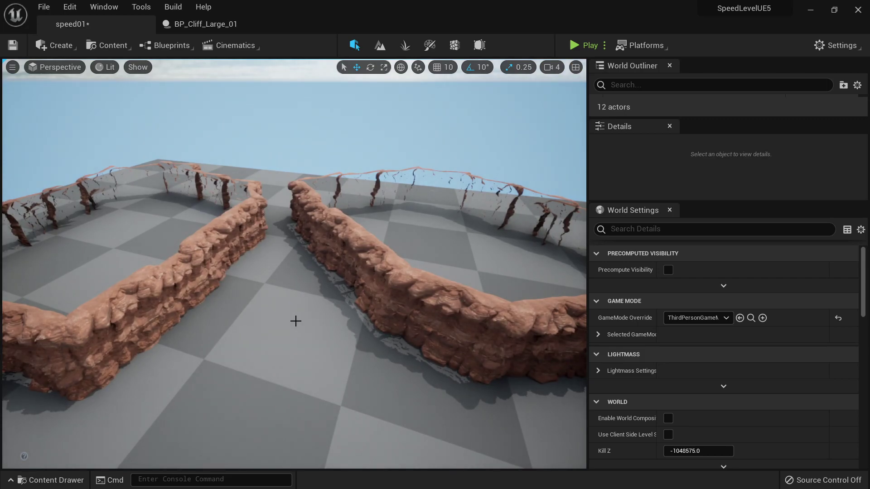